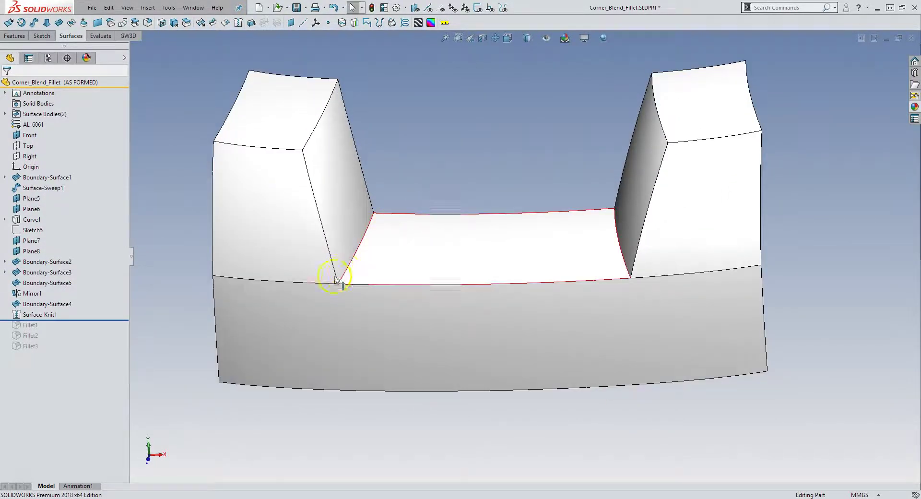
Examine the sharp edges and corners where the two upright blocks meet the recessed floor and the front face.
{"action": "middle_click_drag", "start_coordinate": [481, 263], "coordinate": [382, 295]}
{"action": "left_click", "coordinate": [381, 296]}
{"action": "left_click", "coordinate": [319, 235]}
{"action": "left_click", "coordinate": [383, 248]}
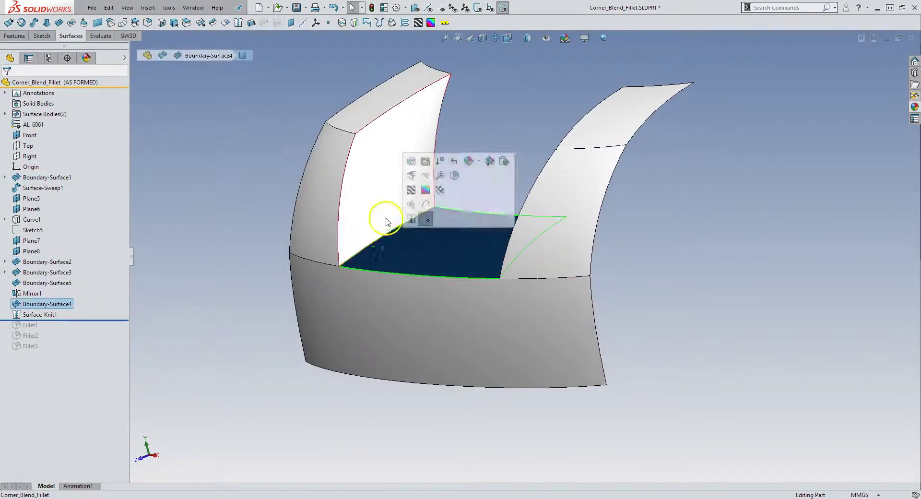
{"action": "key", "text": "Escape"}
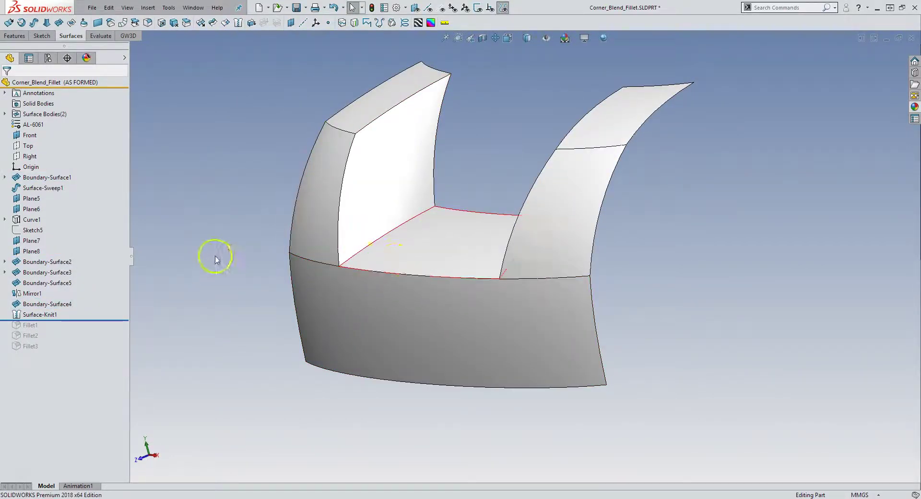
{"action": "middle_click_drag", "start_coordinate": [228, 252], "coordinate": [168, 253]}
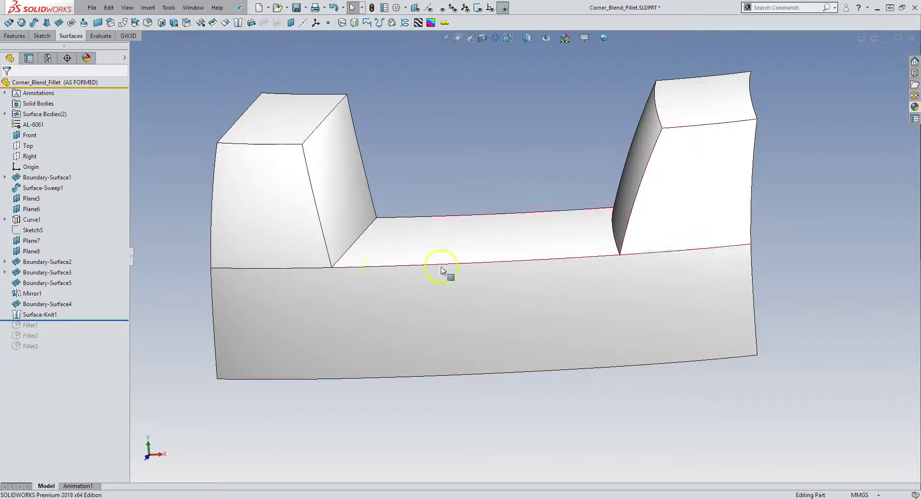
{"action": "left_click", "coordinate": [342, 262]}
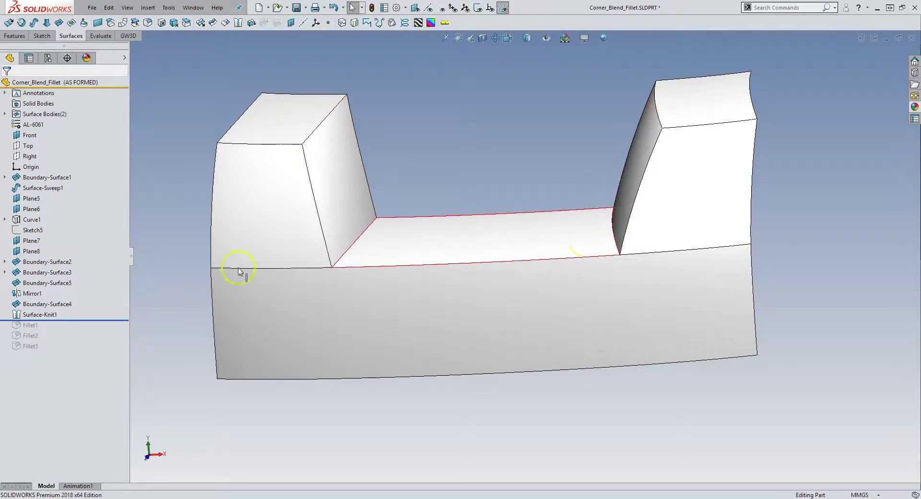
{"action": "middle_click_drag", "start_coordinate": [253, 274], "coordinate": [302, 243]}
{"action": "middle_click_drag", "start_coordinate": [595, 298], "coordinate": [491, 287]}
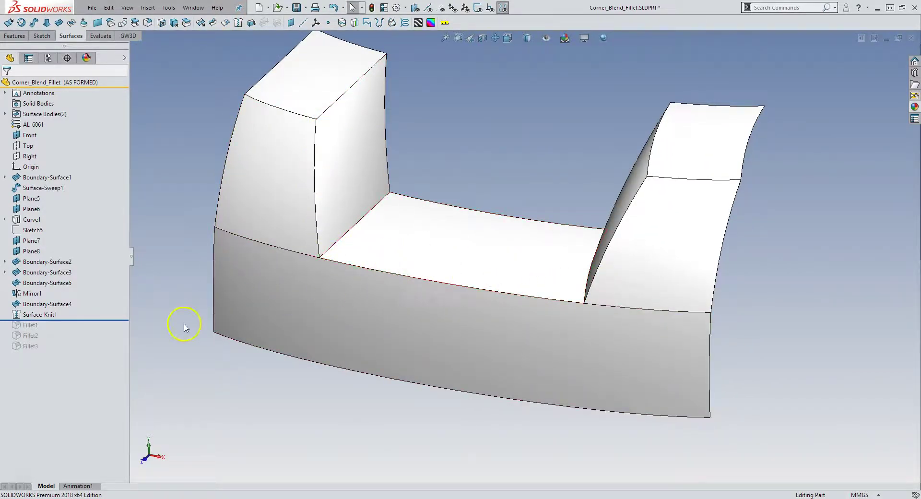
Roll the feature history forward past Fillet1 and inspect where the fillet meets the front edge of the recess.
{"action": "left_click_drag", "start_coordinate": [111, 320], "coordinate": [162, 332]}
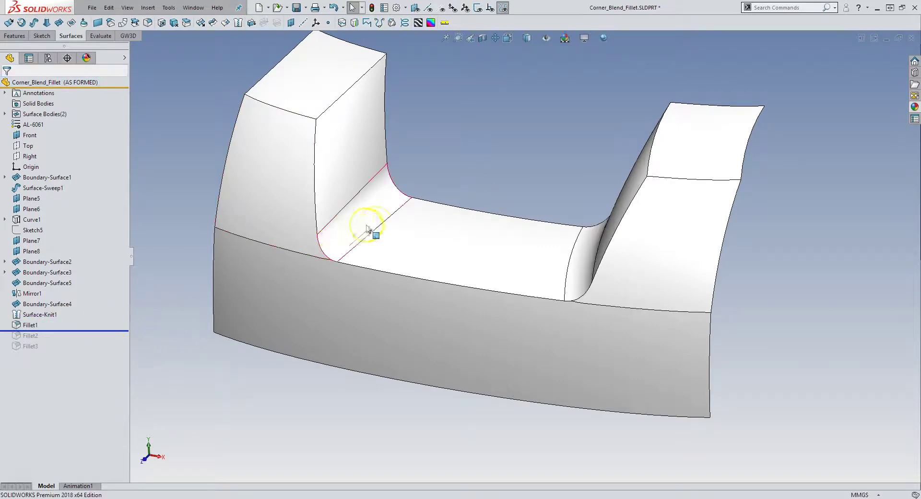
{"action": "scroll", "coordinate": [329, 250], "scroll_direction": "down", "scroll_amount": 4}
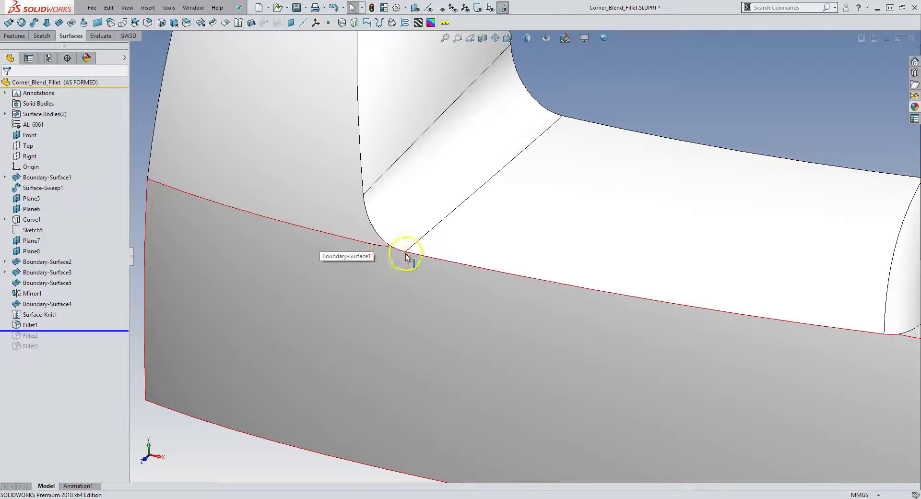
{"action": "scroll", "coordinate": [397, 273], "scroll_direction": "up", "scroll_amount": 5}
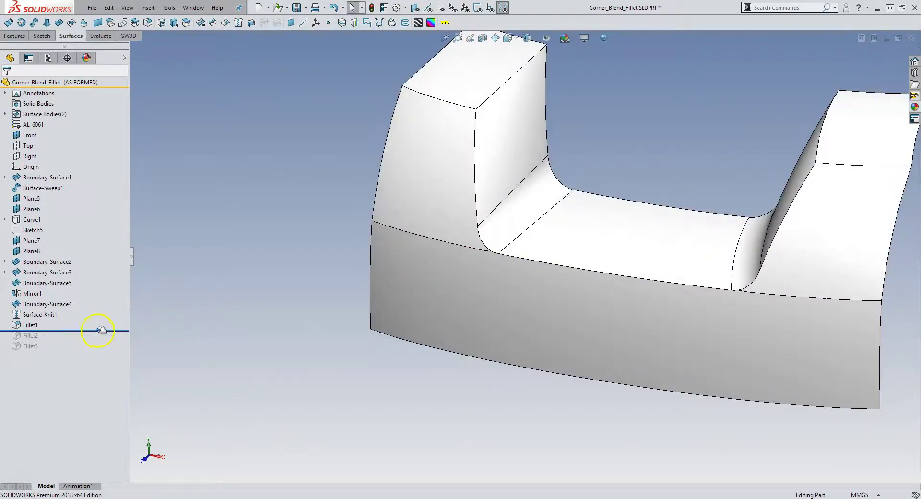
Roll past Fillet2 and back, and try a 10 mm constant-size fillet on the left block's lower edge and the recess's front edge.
{"action": "left_click_drag", "start_coordinate": [101, 330], "coordinate": [98, 341]}
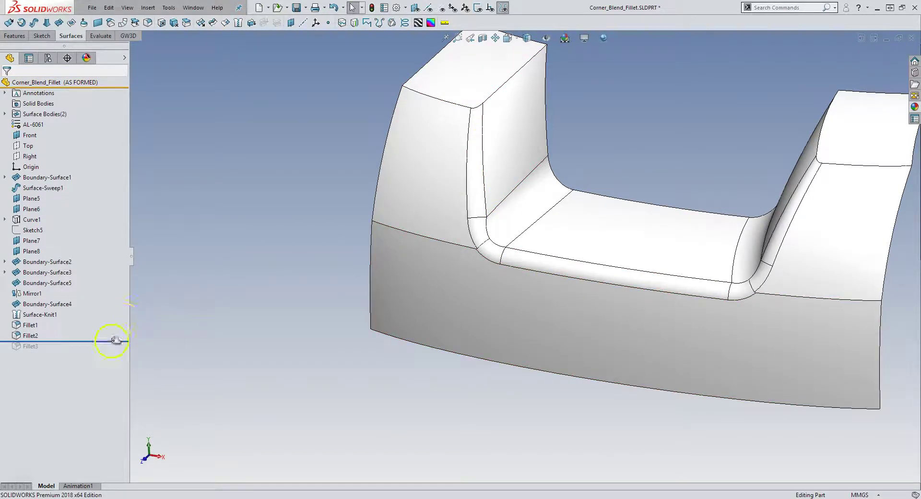
{"action": "left_click_drag", "start_coordinate": [113, 341], "coordinate": [113, 330]}
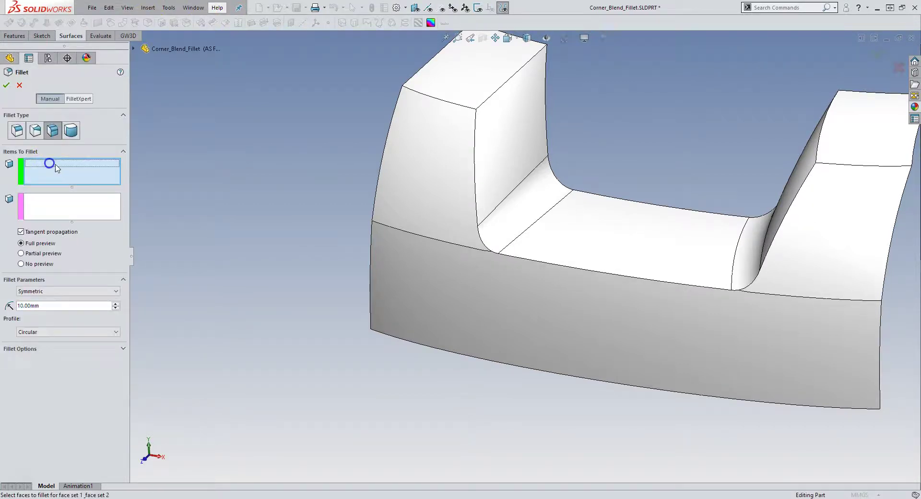
{"action": "left_click", "coordinate": [18, 130]}
{"action": "left_click", "coordinate": [397, 234]}
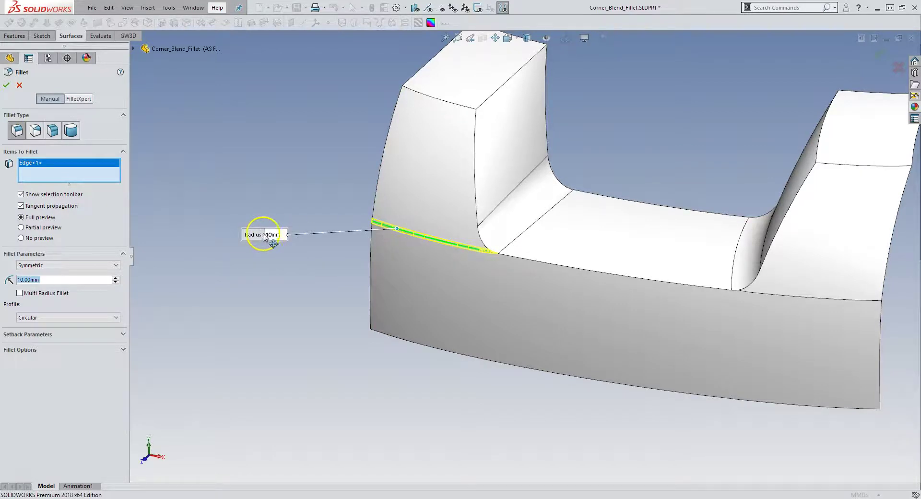
{"action": "scroll", "coordinate": [528, 256], "scroll_direction": "down", "scroll_amount": 5}
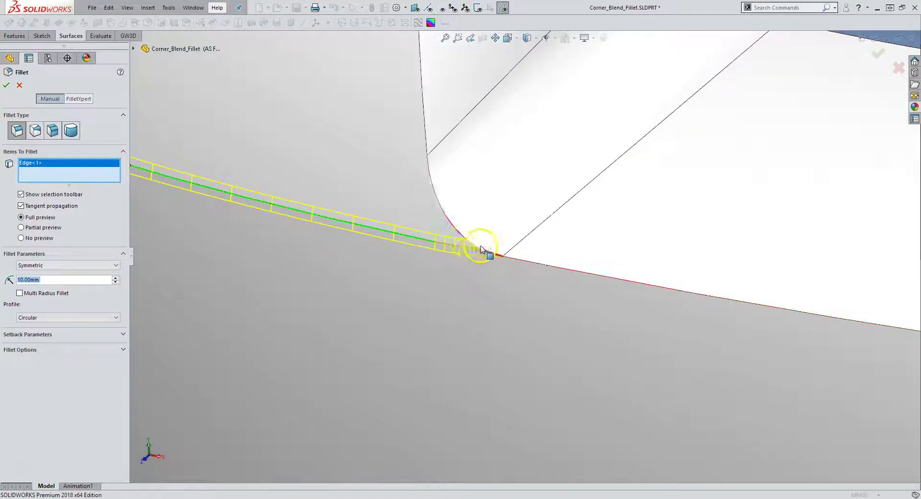
{"action": "scroll", "coordinate": [499, 254], "scroll_direction": "up", "scroll_amount": 3}
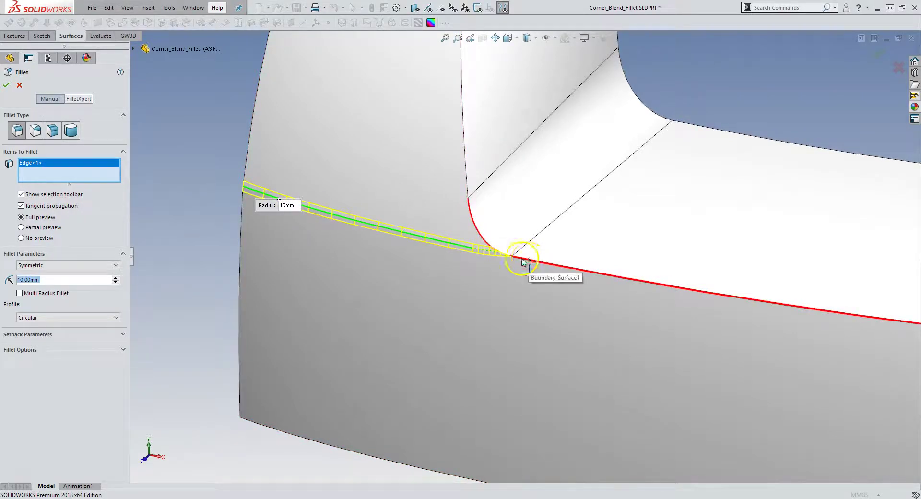
{"action": "left_click", "coordinate": [539, 263]}
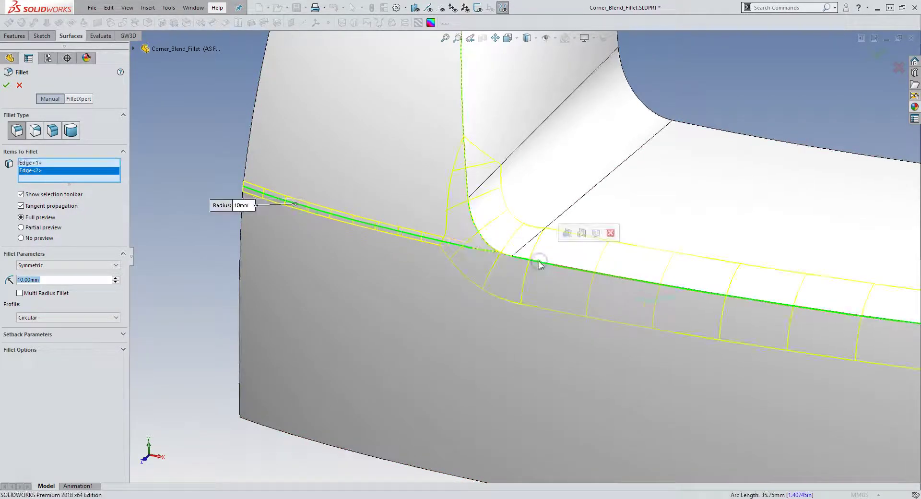
{"action": "scroll", "coordinate": [553, 234], "scroll_direction": "up", "scroll_amount": 1}
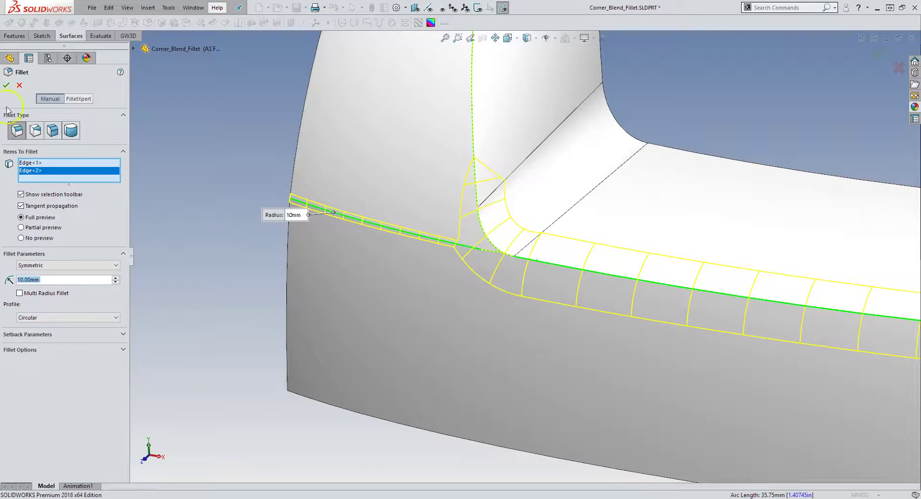
{"action": "left_click", "coordinate": [19, 85]}
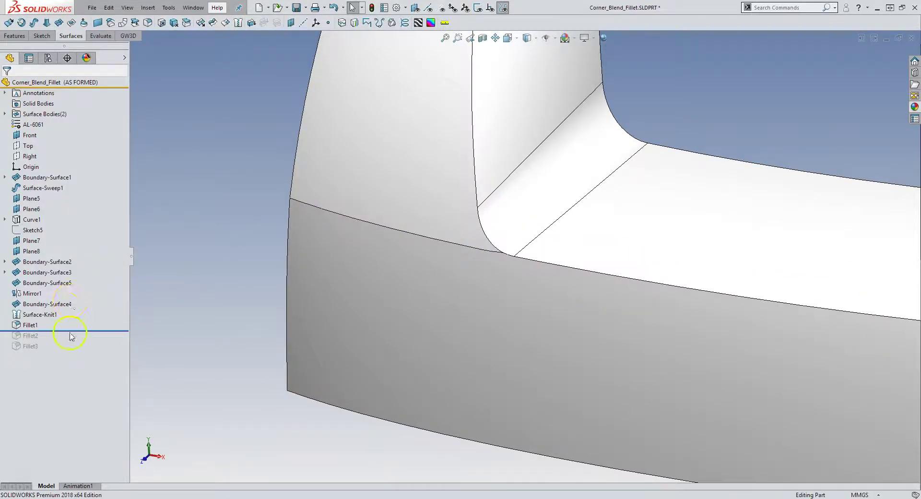
Roll the feature history forward past Fillet2, inspect the left corner, and continue past Fillet3 to restore all fillets.
{"action": "left_click_drag", "start_coordinate": [73, 331], "coordinate": [72, 341]}
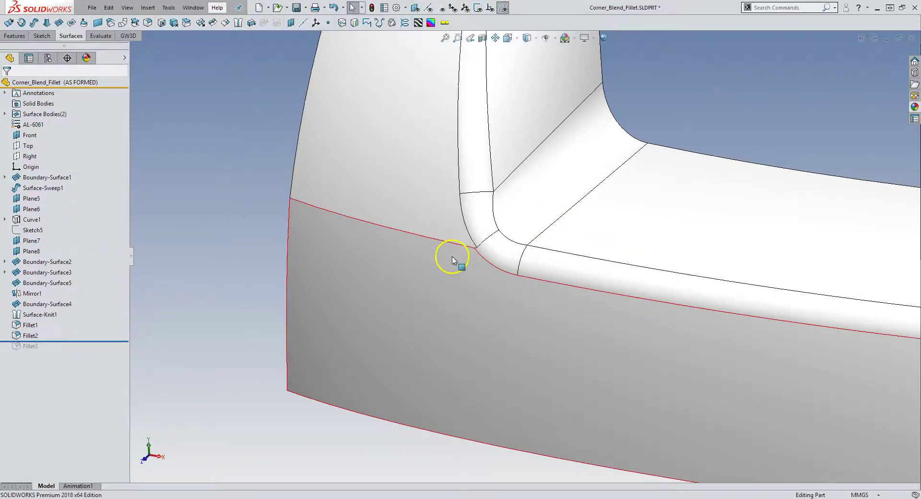
{"action": "scroll", "coordinate": [457, 239], "scroll_direction": "down", "scroll_amount": 3}
{"action": "mouse_move", "coordinate": [490, 243]}
{"action": "middle_mouse_down"}
{"action": "mouse_move", "coordinate": [508, 194]}
{"action": "mouse_move", "coordinate": [483, 255]}
{"action": "middle_mouse_up"}
{"action": "scroll", "coordinate": [478, 264], "scroll_direction": "up", "scroll_amount": 3}
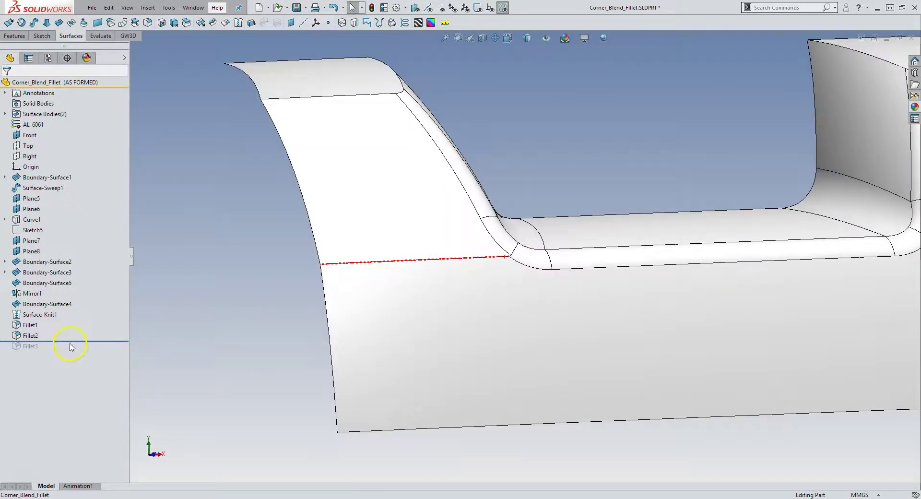
{"action": "left_click_drag", "start_coordinate": [74, 341], "coordinate": [71, 352]}
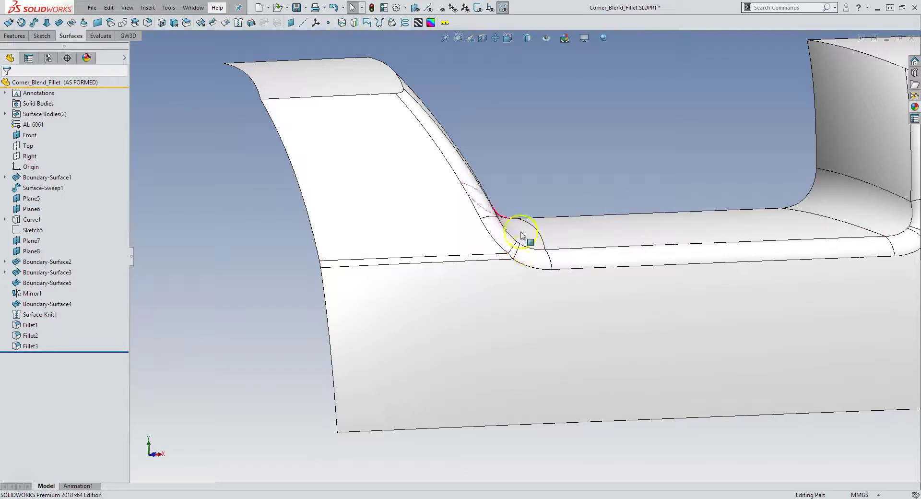
Examine the filleted corners and the blend edges along the front face in the Front view.
{"action": "scroll", "coordinate": [510, 239], "scroll_direction": "up", "scroll_amount": 2}
{"action": "scroll", "coordinate": [523, 255], "scroll_direction": "down", "scroll_amount": 3}
{"action": "middle_click_drag", "start_coordinate": [453, 206], "coordinate": [464, 234]}
{"action": "scroll", "coordinate": [455, 195], "scroll_direction": "up", "scroll_amount": 3}
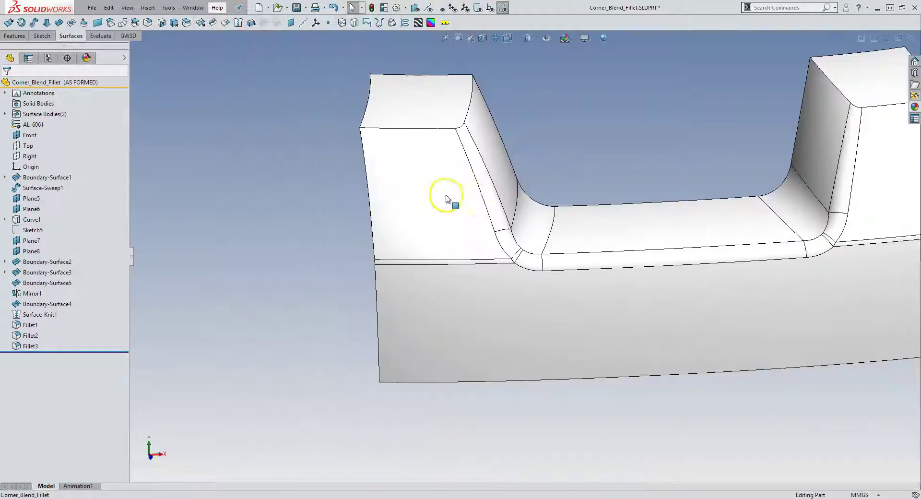
{"action": "key", "text": "space"}
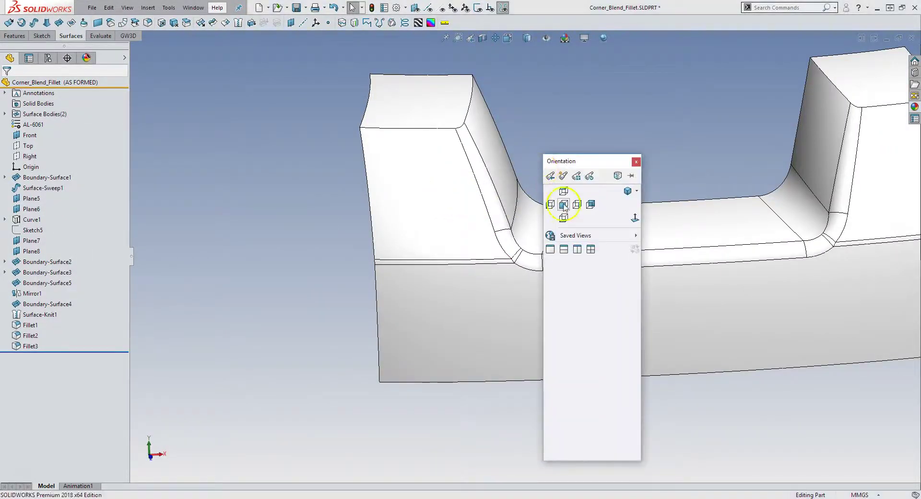
{"action": "left_click", "coordinate": [564, 205]}
{"action": "scroll", "coordinate": [383, 250], "scroll_direction": "down", "scroll_amount": 3}
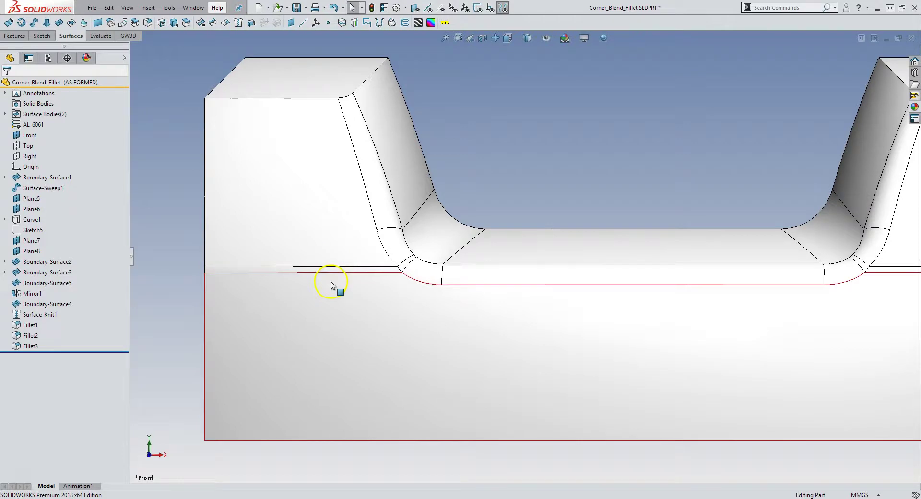
{"action": "scroll", "coordinate": [630, 296], "scroll_direction": "up", "scroll_amount": 3}
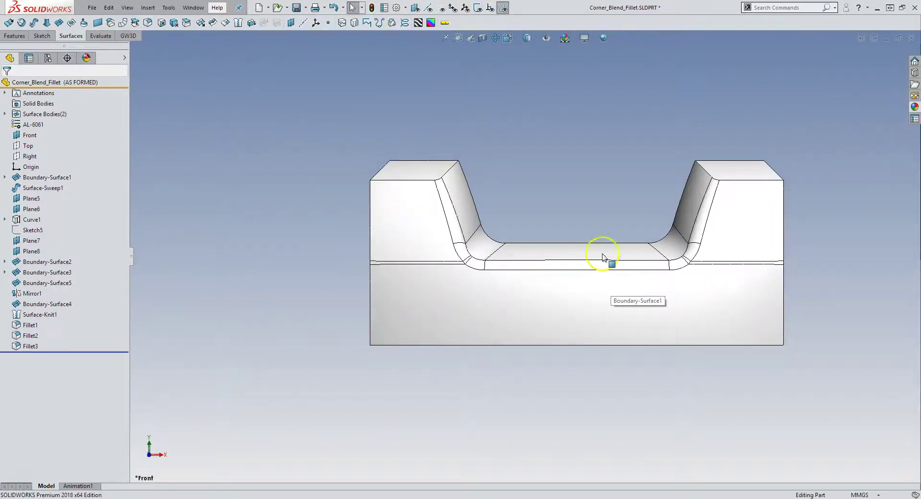
{"action": "scroll", "coordinate": [600, 257], "scroll_direction": "down", "scroll_amount": 2}
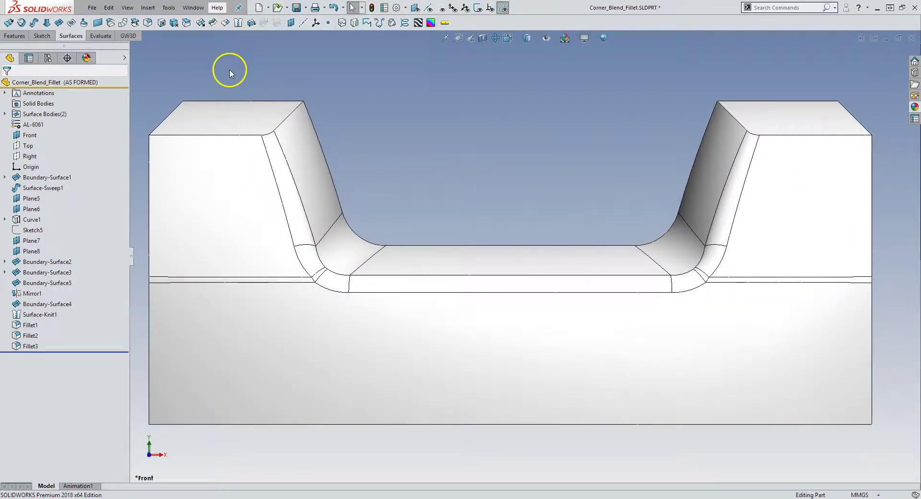
Switch to the Corner_Blend part and inspect the unfilleted edges between the upright blocks and the front face.
{"action": "left_click", "coordinate": [193, 7]}
{"action": "left_click", "coordinate": [206, 138]}
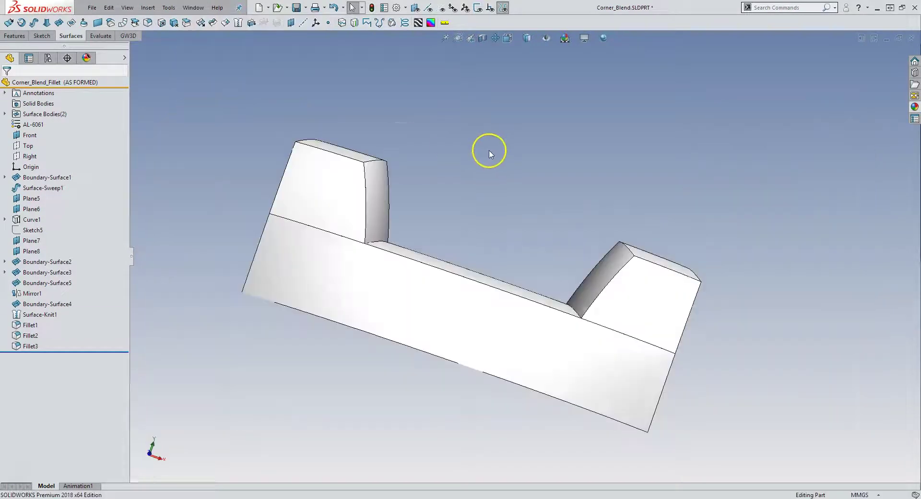
{"action": "middle_click_drag", "start_coordinate": [409, 128], "coordinate": [456, 202]}
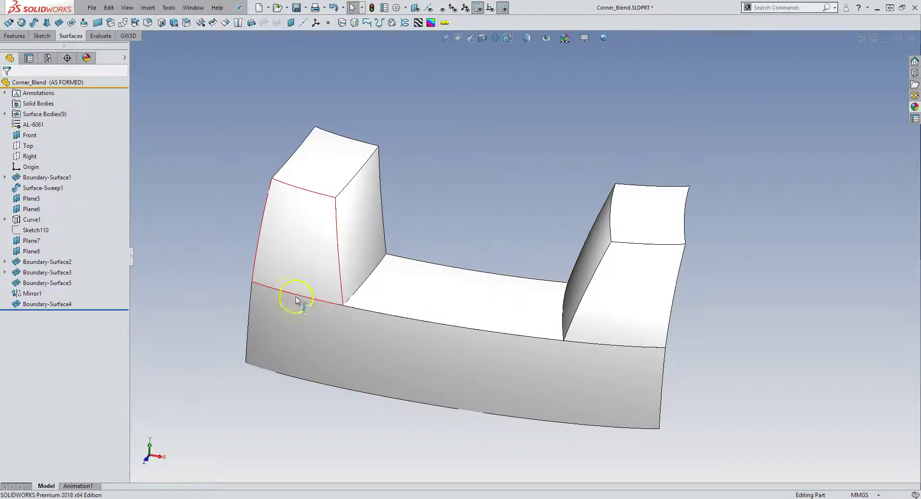
{"action": "middle_click_drag", "start_coordinate": [304, 301], "coordinate": [283, 251]}
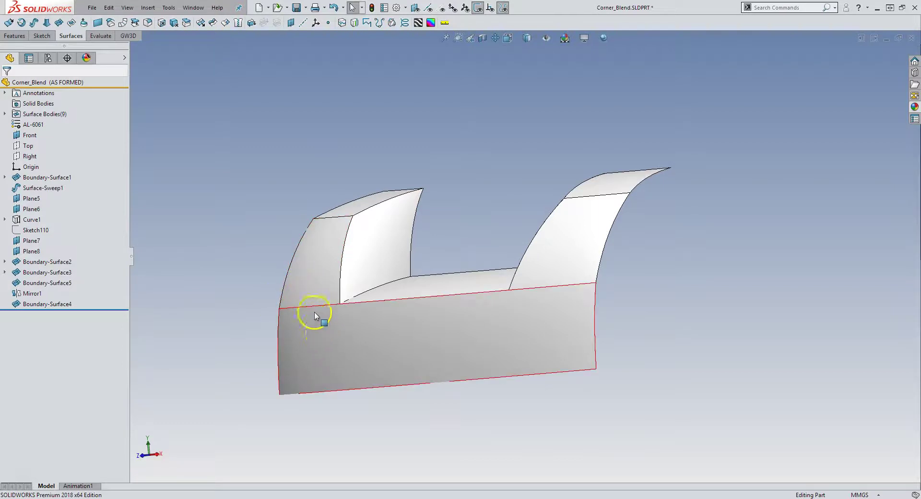
{"action": "middle_click_drag", "start_coordinate": [345, 289], "coordinate": [360, 329]}
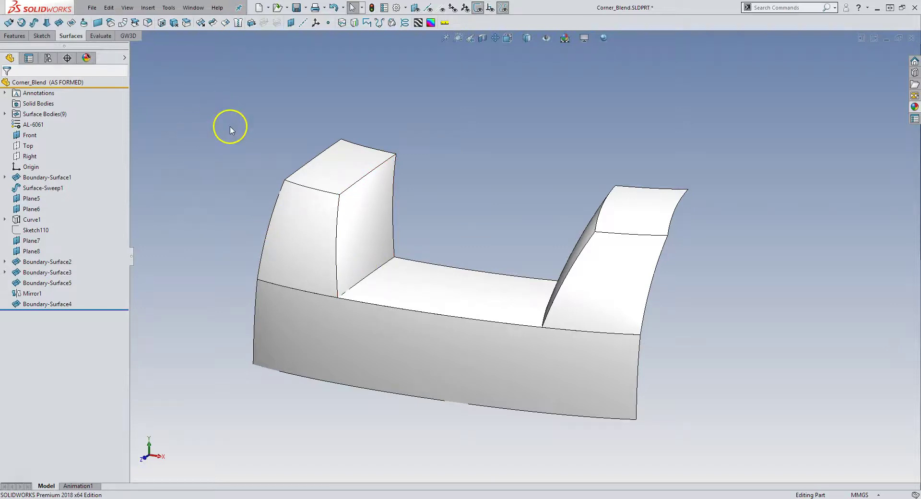
{"action": "mouse_move", "coordinate": [235, 146]}
{"action": "middle_mouse_down"}
{"action": "mouse_move", "coordinate": [231, 123]}
{"action": "mouse_move", "coordinate": [237, 140]}
{"action": "middle_mouse_up"}
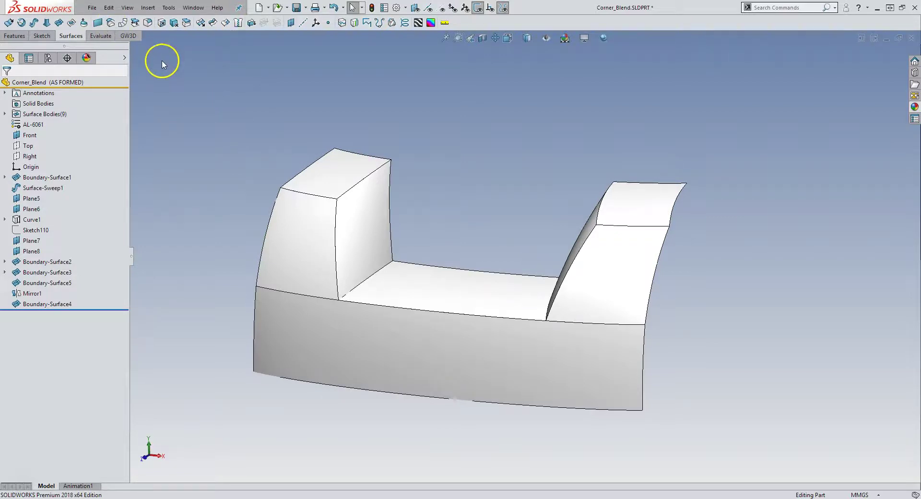
Knit the two inner side surfaces of the upright blocks and the recessed floor surface into one surface.
{"action": "left_click", "coordinate": [238, 23]}
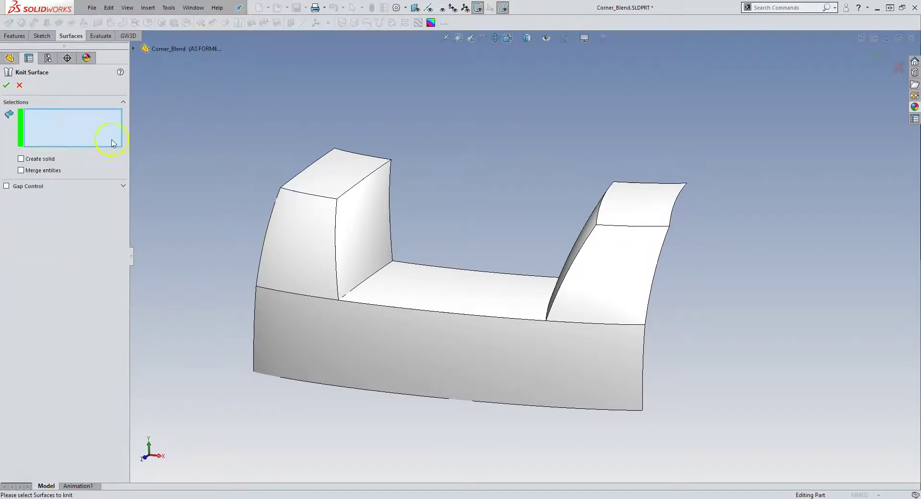
{"action": "left_click", "coordinate": [366, 240]}
{"action": "left_click", "coordinate": [453, 288]}
{"action": "middle_click_drag", "start_coordinate": [453, 287], "coordinate": [569, 283]}
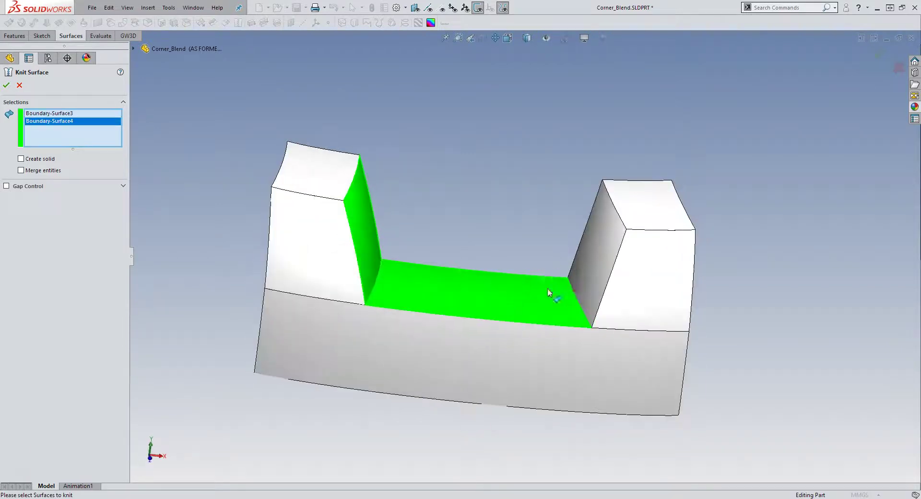
{"action": "left_click", "coordinate": [592, 275]}
{"action": "left_click", "coordinate": [6, 87]}
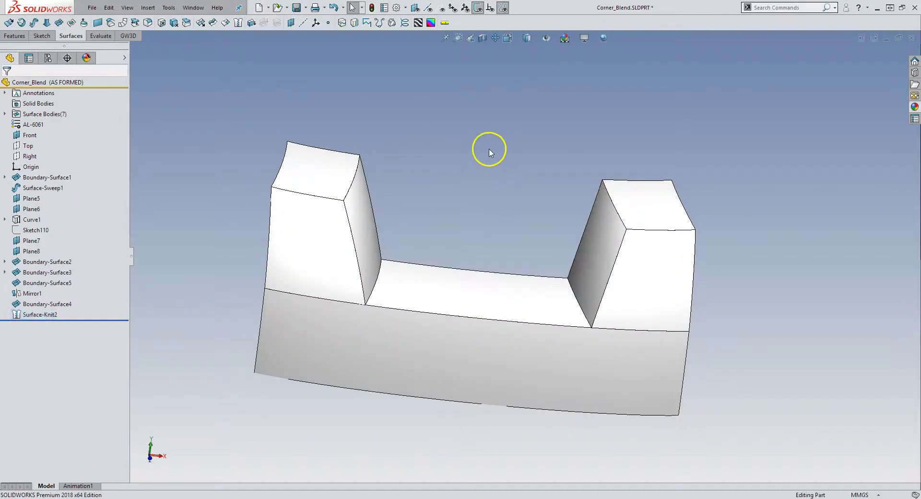
Create a face fillet with a 10 mm chord width between the left block's inner side face and the recessed floor.
{"action": "middle_click_drag", "start_coordinate": [490, 150], "coordinate": [225, 68]}
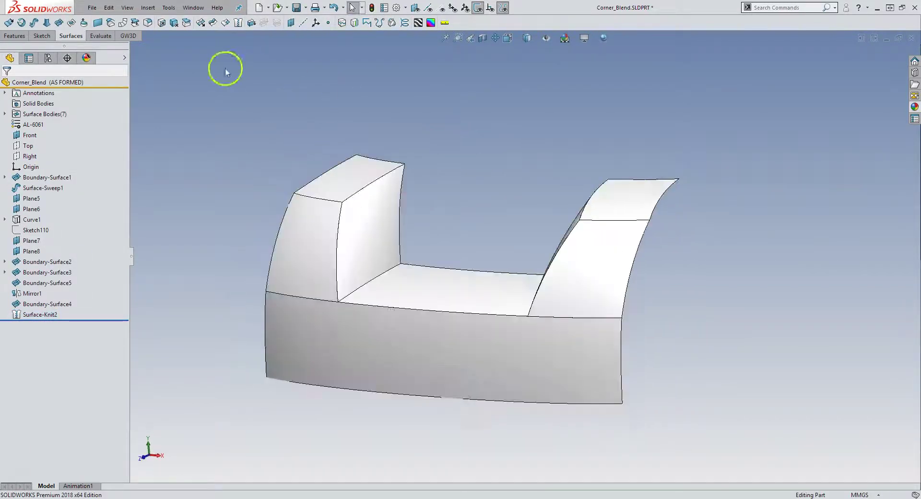
{"action": "left_click", "coordinate": [147, 24]}
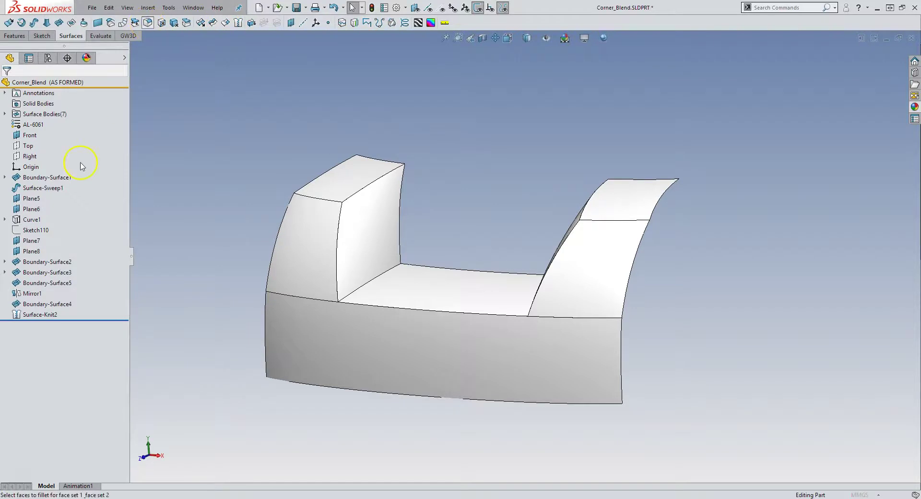
{"action": "left_click", "coordinate": [346, 240]}
{"action": "left_click", "coordinate": [382, 288]}
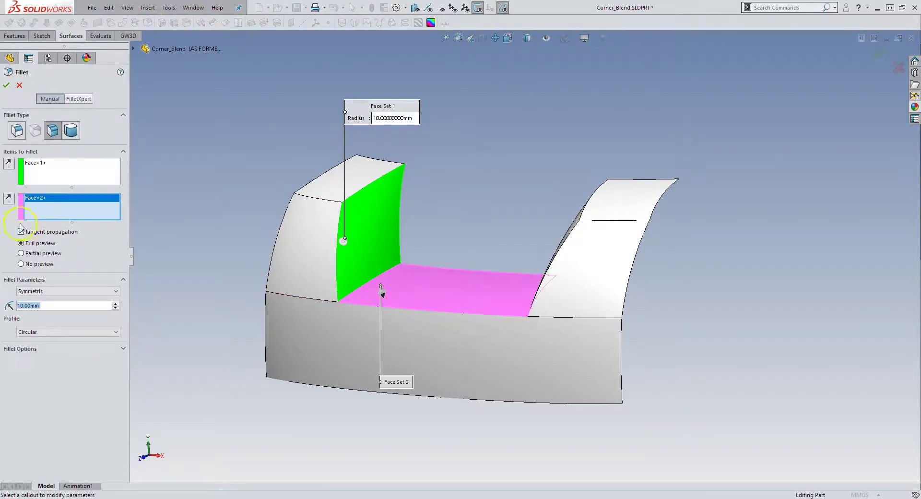
{"action": "left_click", "coordinate": [9, 164]}
{"action": "middle_click_drag", "start_coordinate": [226, 246], "coordinate": [271, 258]}
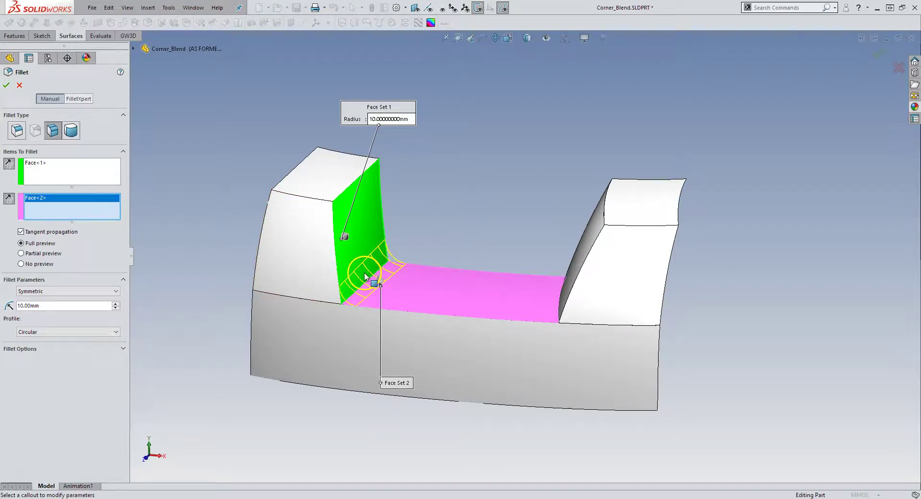
{"action": "left_click", "coordinate": [57, 290]}
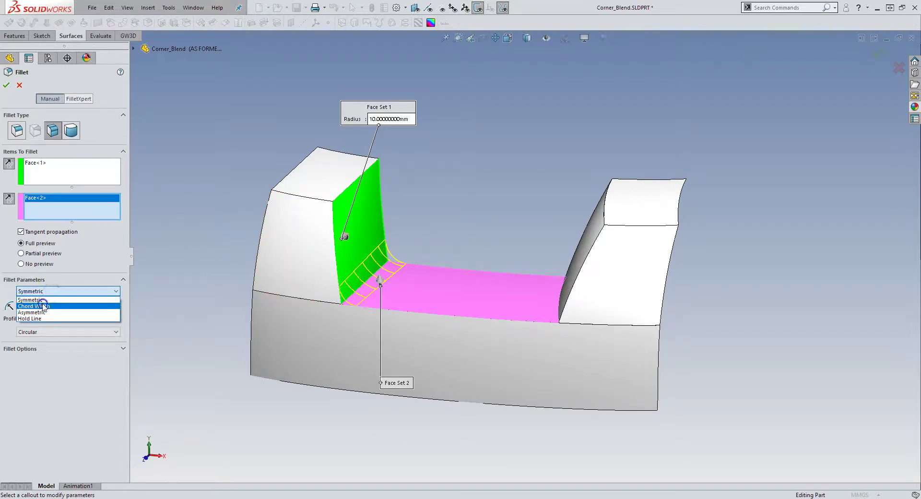
{"action": "left_click", "coordinate": [43, 305]}
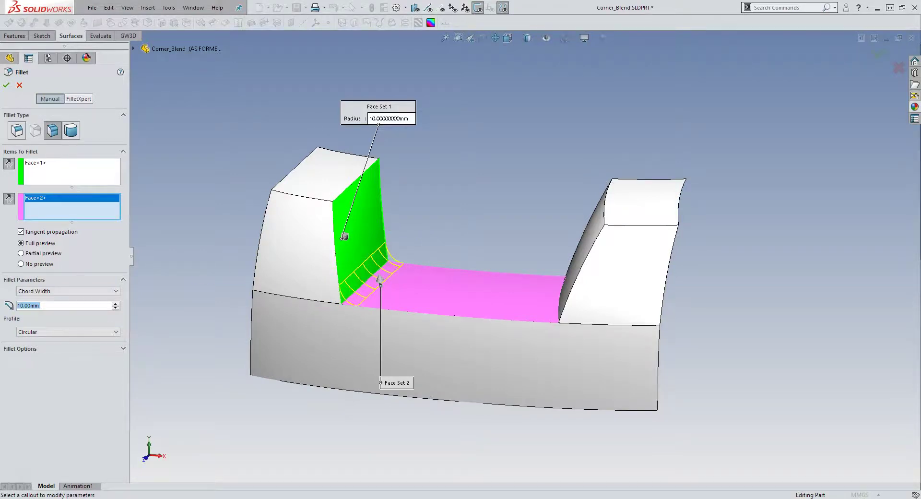
{"action": "left_click", "coordinate": [6, 86]}
Create a matching face fillet with a 10 mm chord width between the recessed floor and the right block's inner side face.
{"action": "middle_click_drag", "start_coordinate": [233, 220], "coordinate": [175, 130]}
{"action": "left_click", "coordinate": [148, 23]}
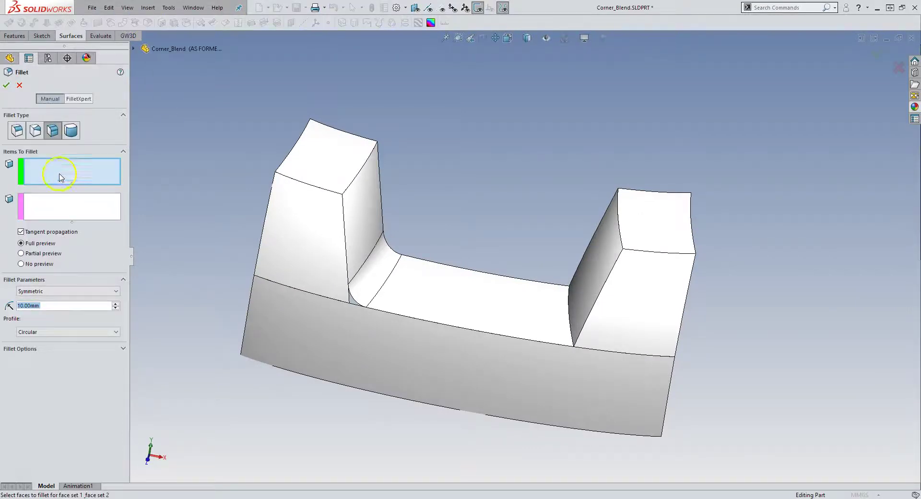
{"action": "left_click", "coordinate": [524, 328]}
{"action": "left_click", "coordinate": [70, 211]}
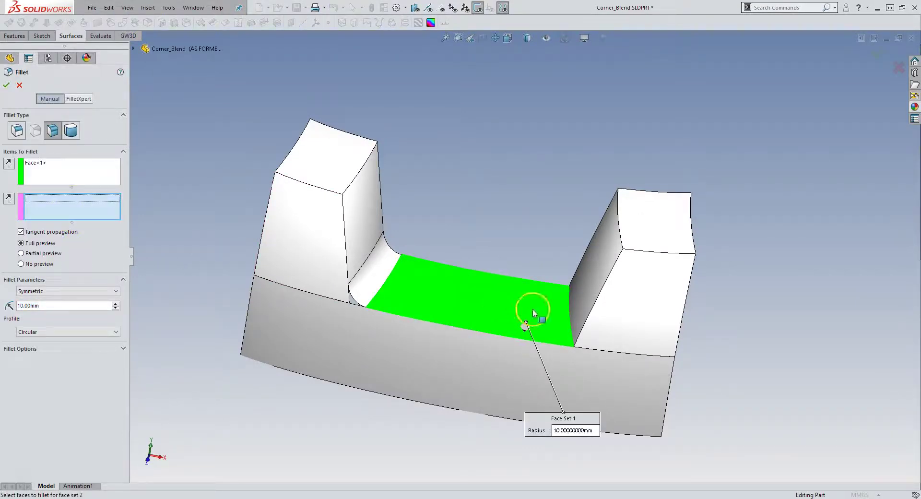
{"action": "left_click", "coordinate": [579, 299]}
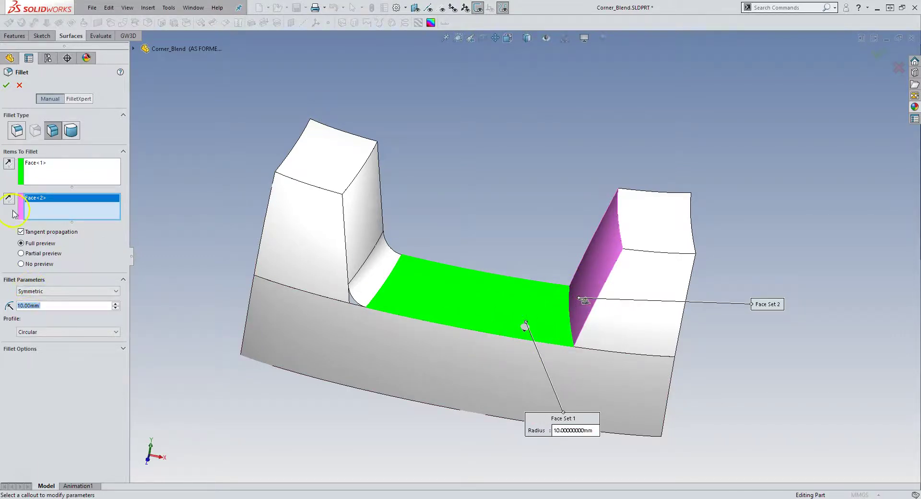
{"action": "left_click", "coordinate": [48, 291]}
{"action": "left_click", "coordinate": [34, 306]}
{"action": "middle_click_drag", "start_coordinate": [464, 281], "coordinate": [417, 335]}
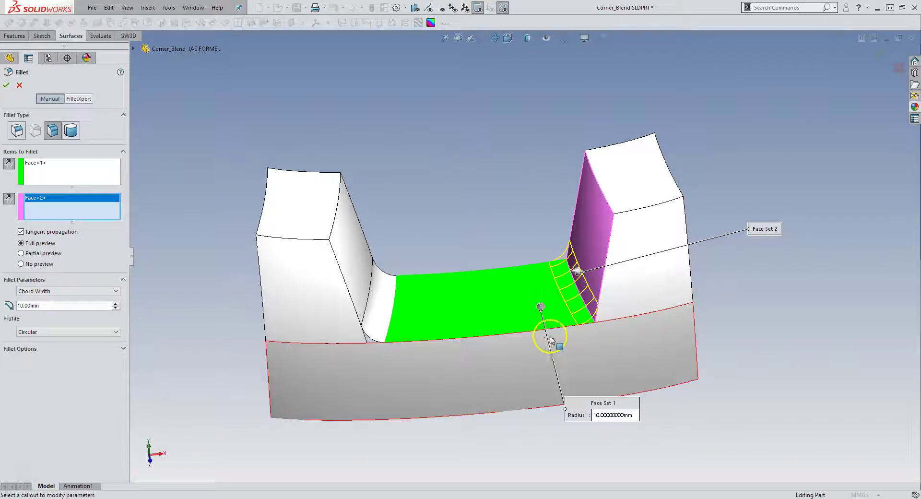
{"action": "middle_click_drag", "start_coordinate": [552, 345], "coordinate": [557, 286]}
{"action": "scroll", "coordinate": [557, 286], "scroll_direction": "down", "scroll_amount": 3}
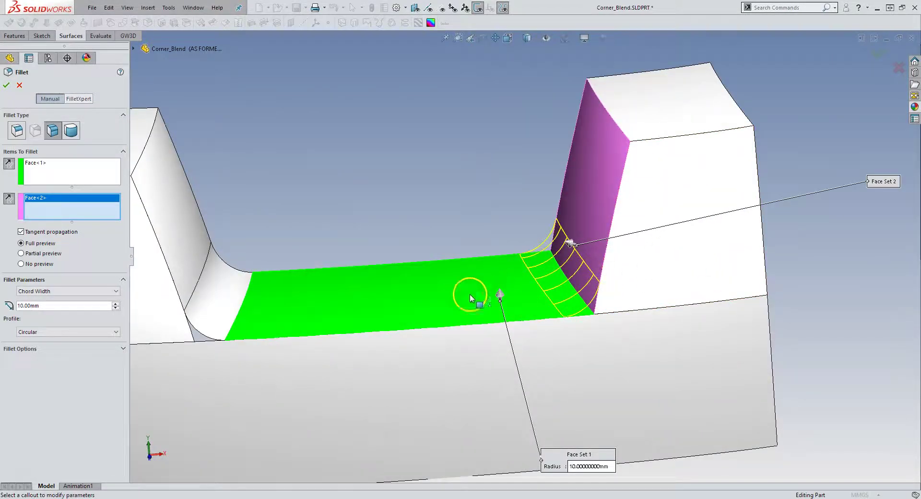
{"action": "left_click", "coordinate": [5, 84]}
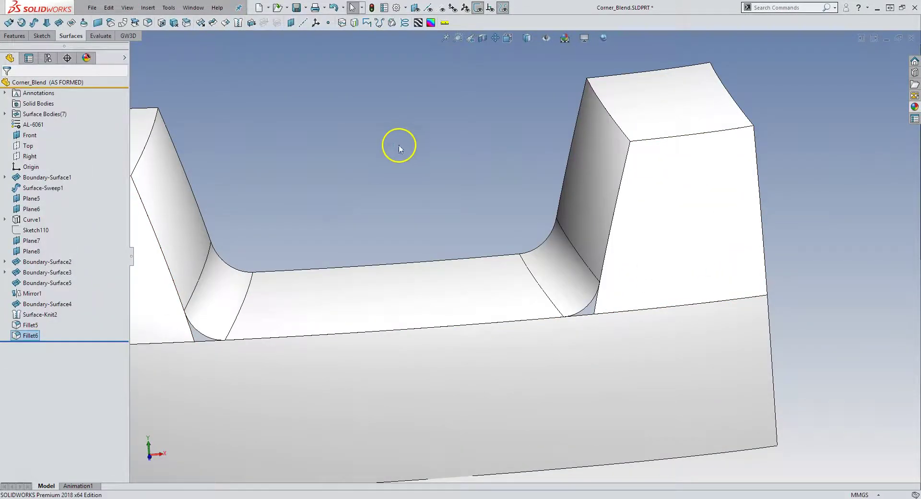
Create a reference plane perpendicular to the front face's upper edge, passing through the upper front vertex of the left fillet.
{"action": "scroll", "coordinate": [411, 216], "scroll_direction": "up", "scroll_amount": 3}
{"action": "middle_click_drag", "start_coordinate": [412, 215], "coordinate": [411, 220]}
{"action": "middle_click_drag", "start_coordinate": [425, 273], "coordinate": [390, 270]}
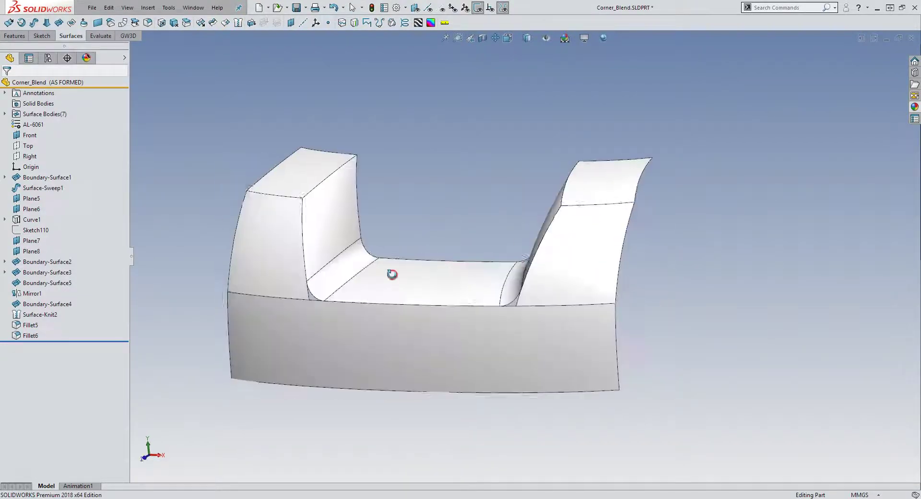
{"action": "left_click", "coordinate": [326, 289]}
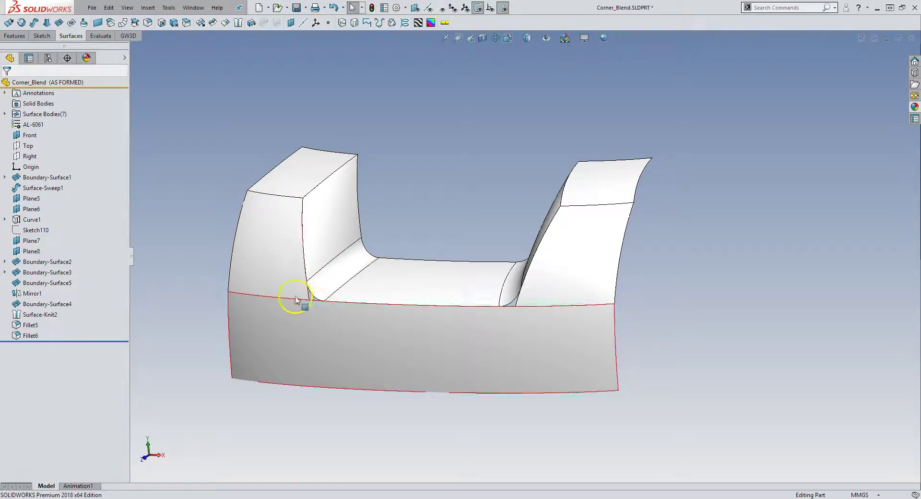
{"action": "left_click", "coordinate": [291, 23]}
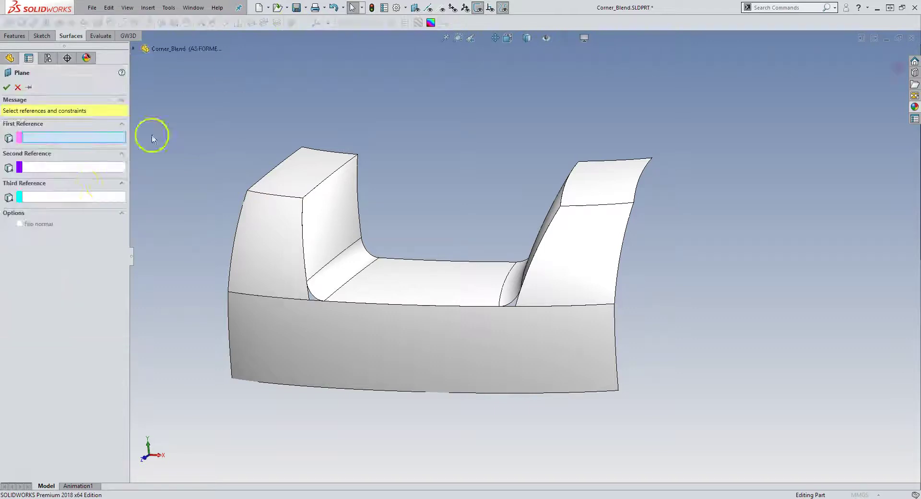
{"action": "left_click", "coordinate": [308, 300]}
{"action": "left_click", "coordinate": [307, 284]}
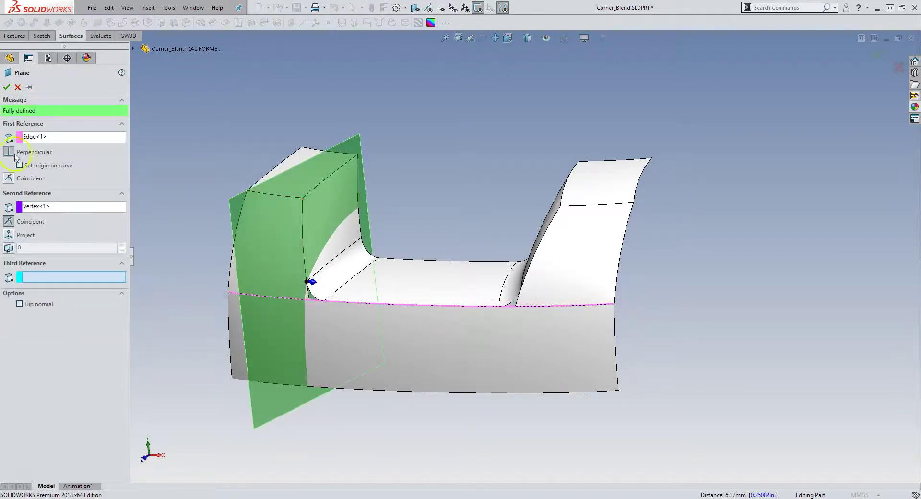
{"action": "left_click", "coordinate": [7, 88]}
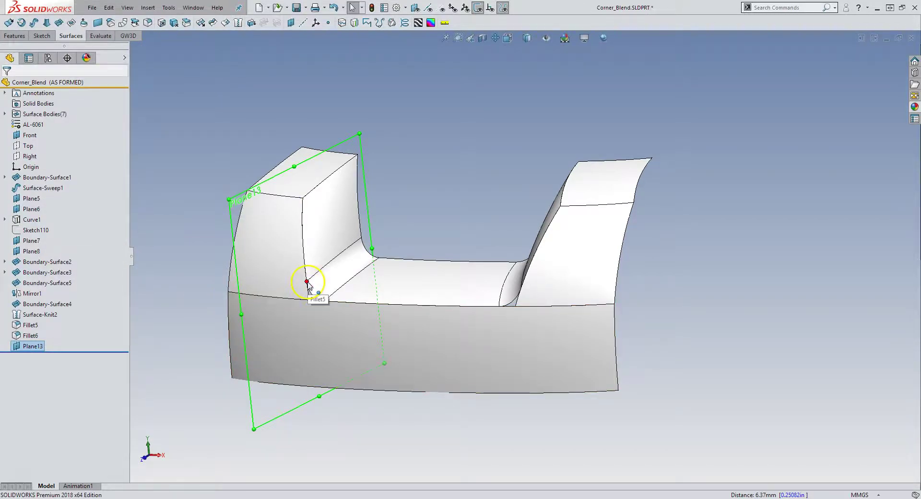
Start a sketch on the new plane and draw a circle of about 15 mm radius just below the left fillet.
{"action": "key", "text": "s"}
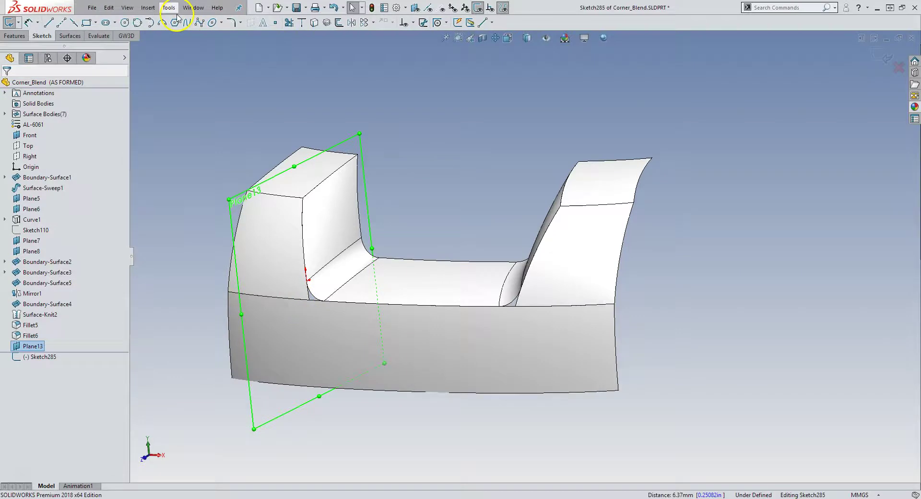
{"action": "left_click", "coordinate": [126, 22]}
{"action": "left_click", "coordinate": [290, 315]}
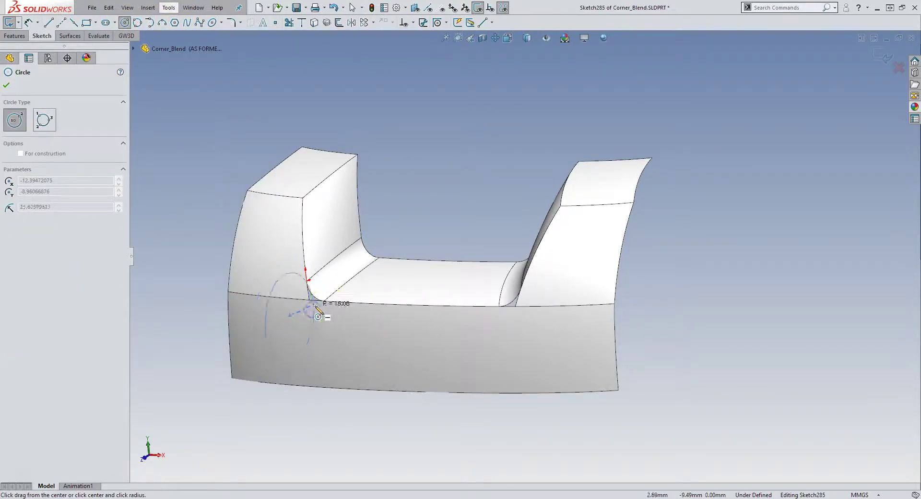
{"action": "left_click", "coordinate": [265, 316]}
Pierce the circle's centre with the front face's upper edge, make its circumference coincident with the left fillet's upper vertex, and finish the sketch.
{"action": "left_click", "coordinate": [290, 316]}
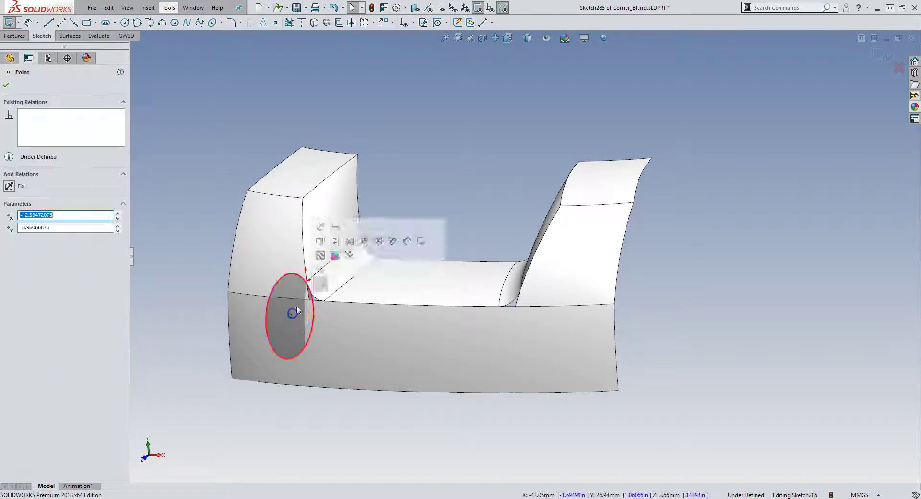
{"action": "left_click", "coordinate": [309, 303], "text": "ctrl"}
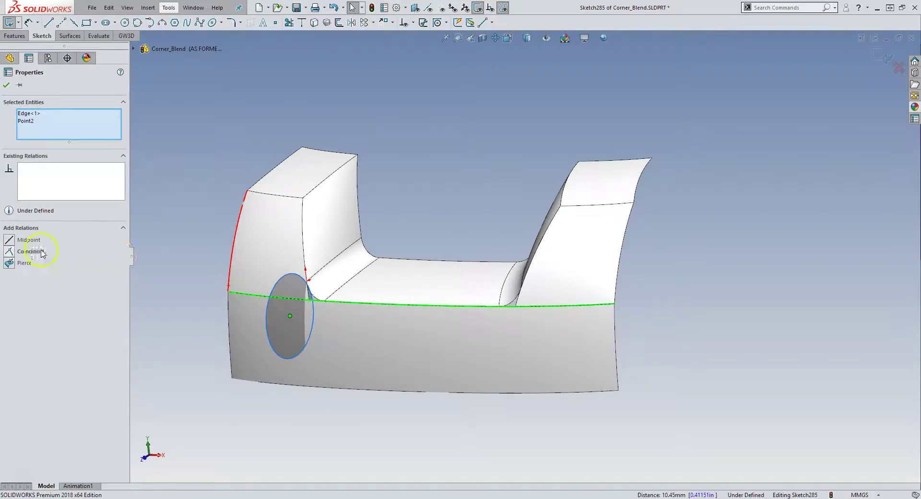
{"action": "left_click", "coordinate": [25, 263]}
{"action": "scroll", "coordinate": [303, 293], "scroll_direction": "down", "scroll_amount": 5}
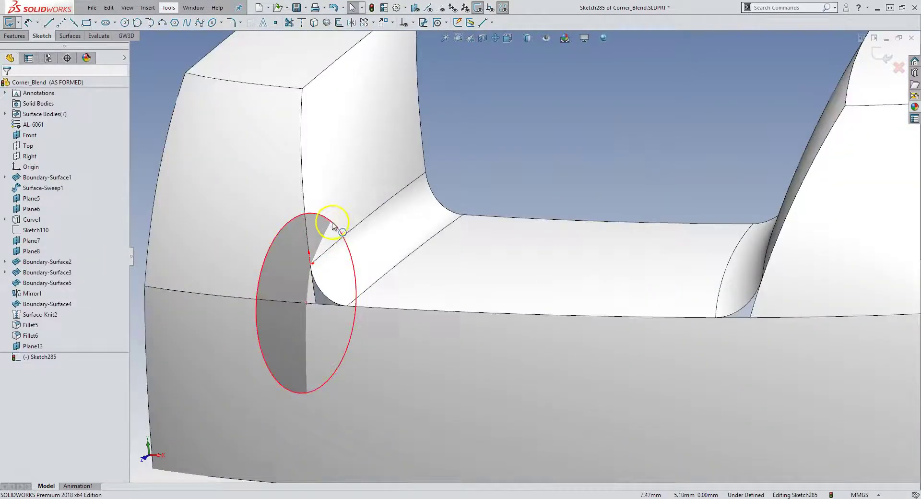
{"action": "left_click", "coordinate": [329, 221]}
{"action": "left_click", "coordinate": [311, 263], "text": "ctrl"}
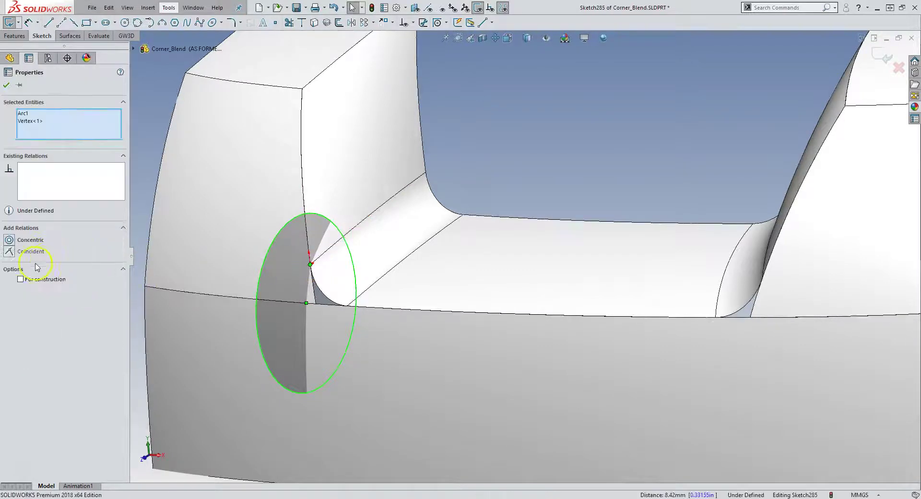
{"action": "left_click", "coordinate": [28, 251]}
{"action": "left_click", "coordinate": [537, 157]}
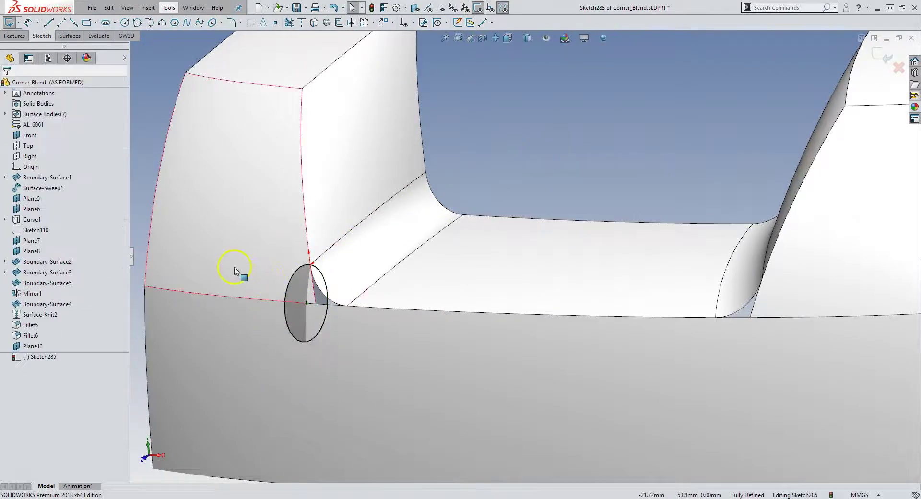
{"action": "left_click", "coordinate": [885, 56]}
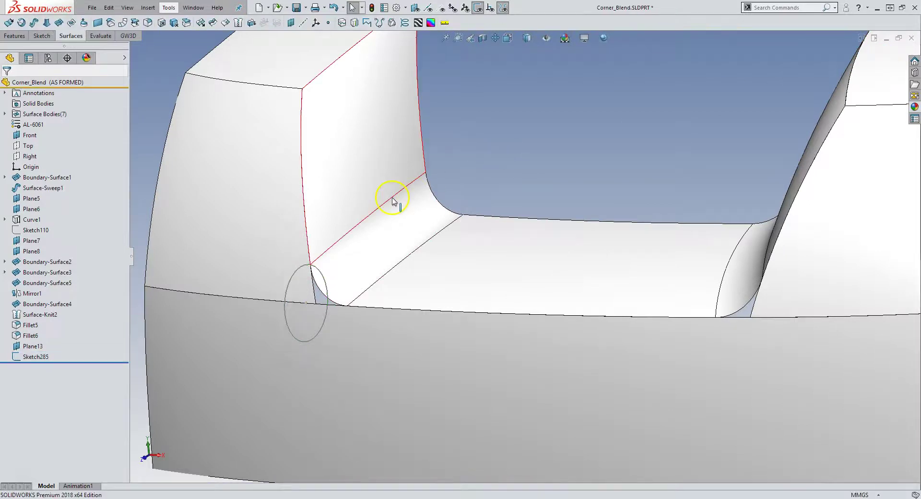
Sweep the circle as a surface in both directions along the front face's upper edge.
{"action": "left_click", "coordinate": [35, 23]}
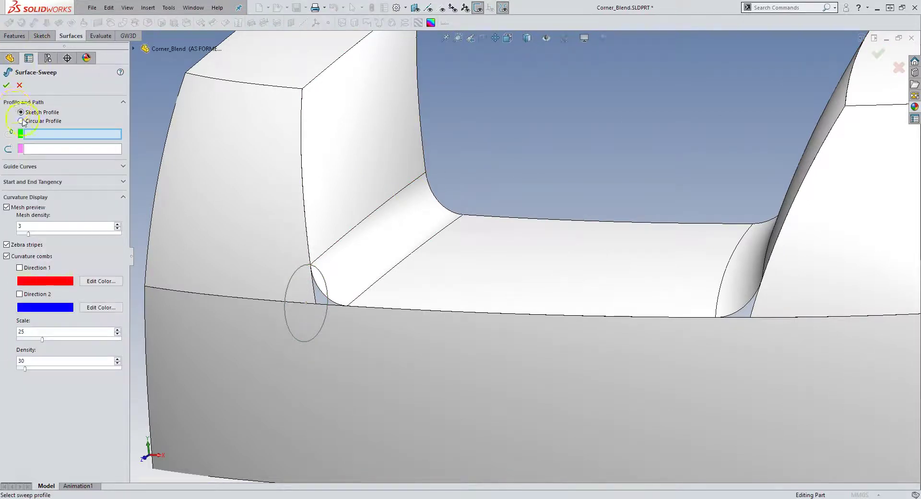
{"action": "left_click", "coordinate": [308, 266]}
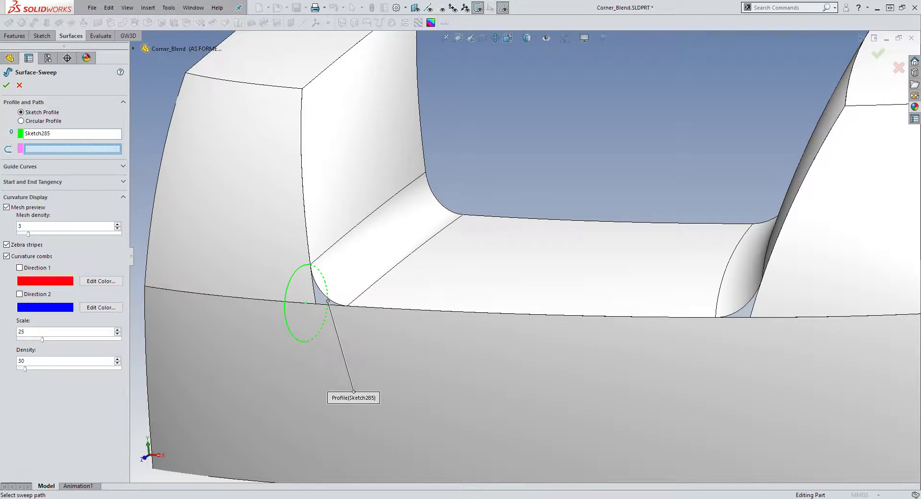
{"action": "left_click", "coordinate": [314, 305]}
{"action": "key", "text": "f"}
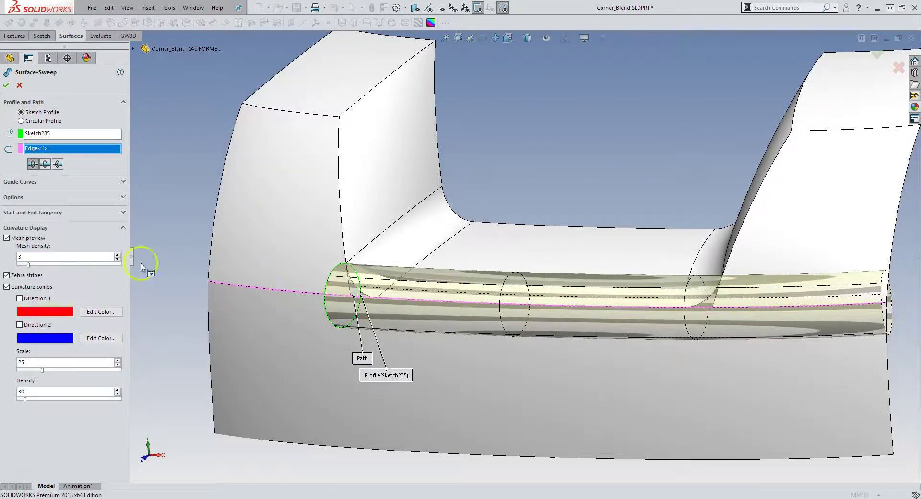
{"action": "left_click", "coordinate": [45, 164]}
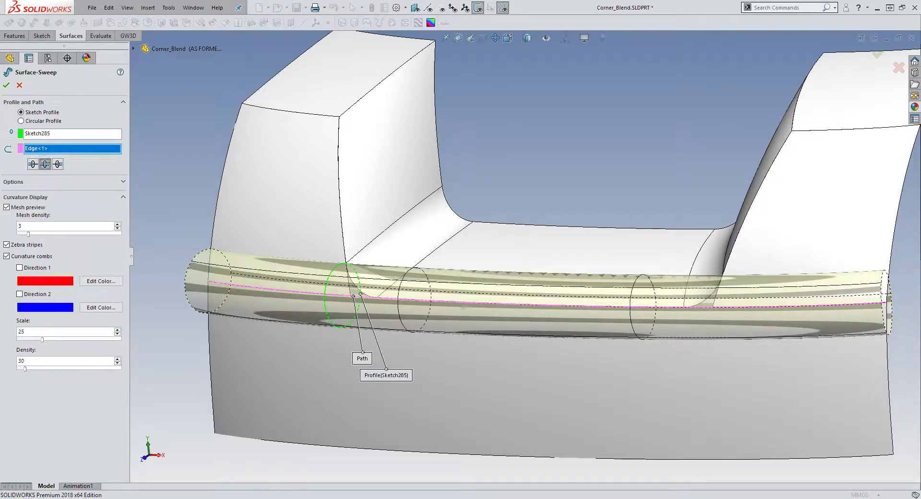
{"action": "left_click", "coordinate": [7, 86]}
Examine both ends of the swept tube and where it meets the blocks and the front face.
{"action": "middle_click_drag", "start_coordinate": [309, 312], "coordinate": [380, 247]}
{"action": "left_click", "coordinate": [412, 177]}
{"action": "left_click", "coordinate": [719, 283]}
{"action": "left_click", "coordinate": [631, 349]}
{"action": "middle_click_drag", "start_coordinate": [531, 294], "coordinate": [446, 273]}
{"action": "left_click", "coordinate": [203, 177]}
{"action": "scroll", "coordinate": [385, 256], "scroll_direction": "down", "scroll_amount": 4}
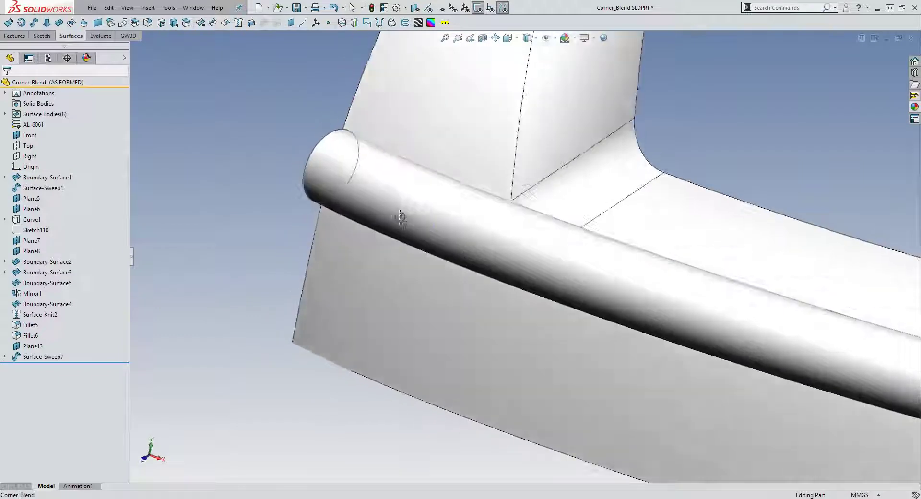
{"action": "scroll", "coordinate": [396, 211], "scroll_direction": "up", "scroll_amount": 1}
{"action": "scroll", "coordinate": [448, 314], "scroll_direction": "up", "scroll_amount": 3}
{"action": "middle_click_drag", "start_coordinate": [448, 315], "coordinate": [544, 286]}
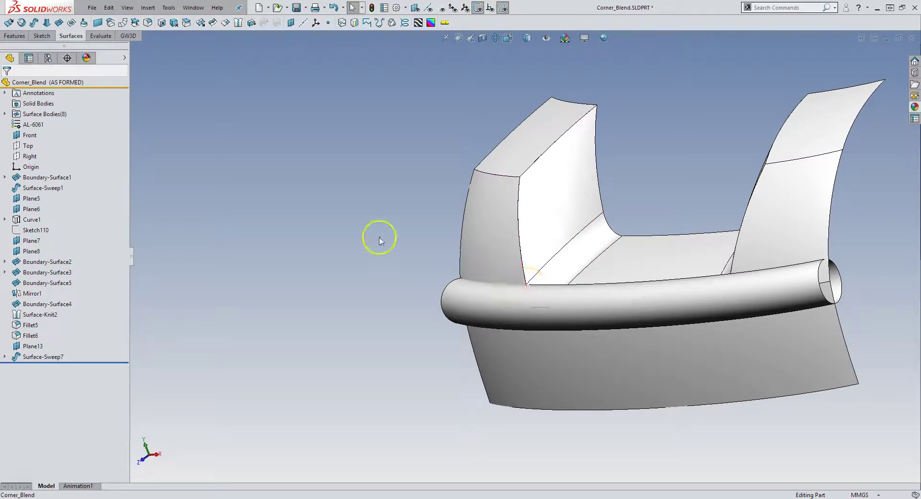
{"action": "scroll", "coordinate": [818, 273], "scroll_direction": "down", "scroll_amount": 5}
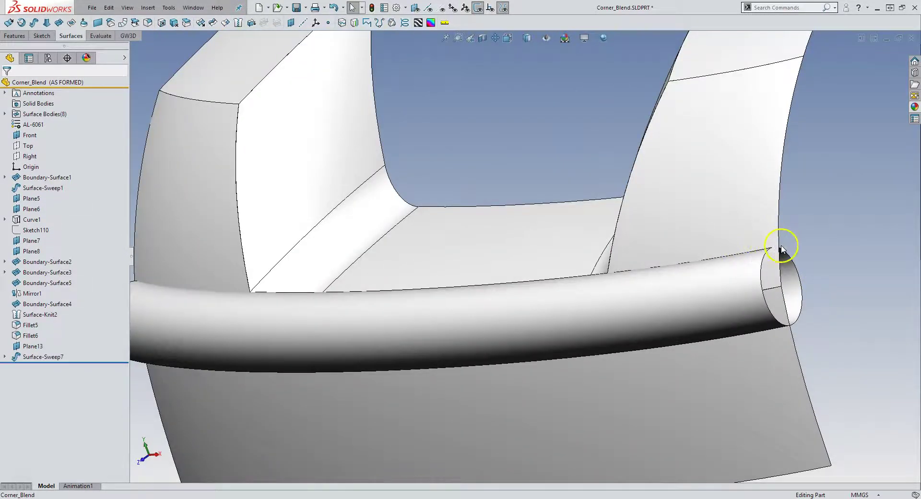
{"action": "left_click", "coordinate": [759, 240]}
{"action": "left_click", "coordinate": [801, 263]}
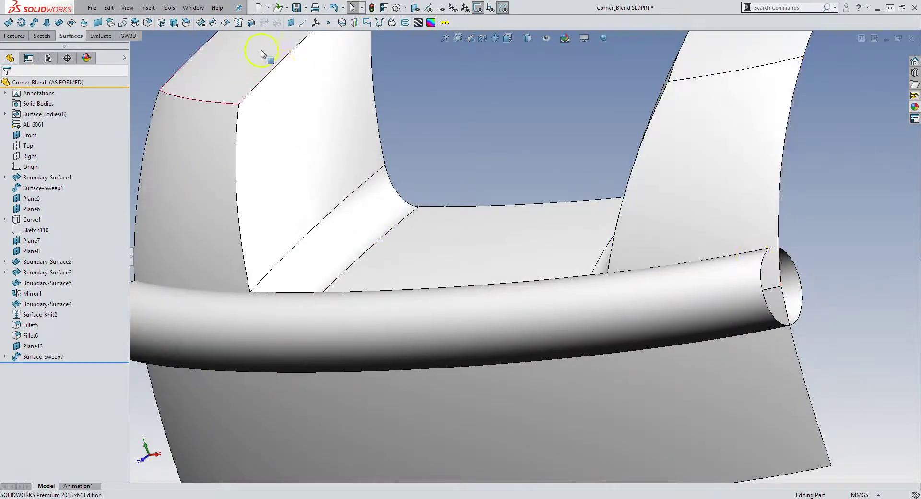
{"action": "key", "text": "f"}
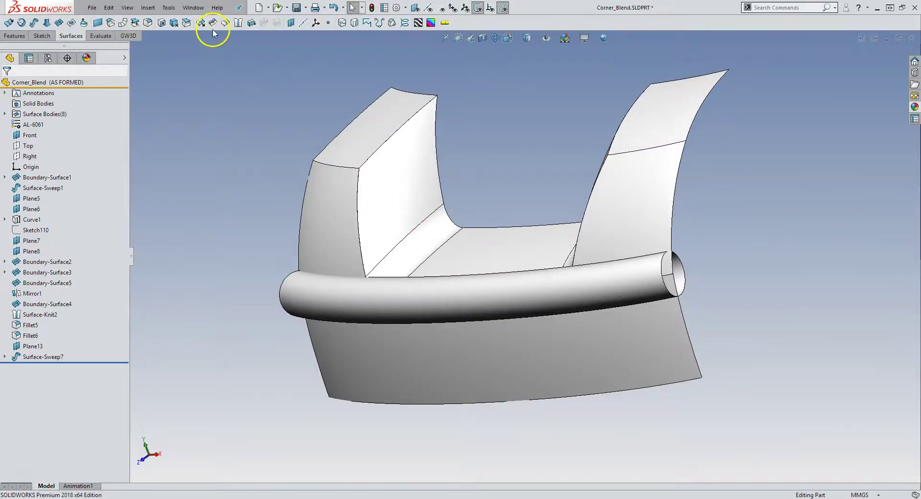
Extend the swept tube surface at its end with Extend Surface.
{"action": "left_click", "coordinate": [210, 25]}
{"action": "left_click", "coordinate": [298, 288]}
{"action": "left_click", "coordinate": [7, 85]}
{"action": "middle_click_drag", "start_coordinate": [250, 195], "coordinate": [219, 337]}
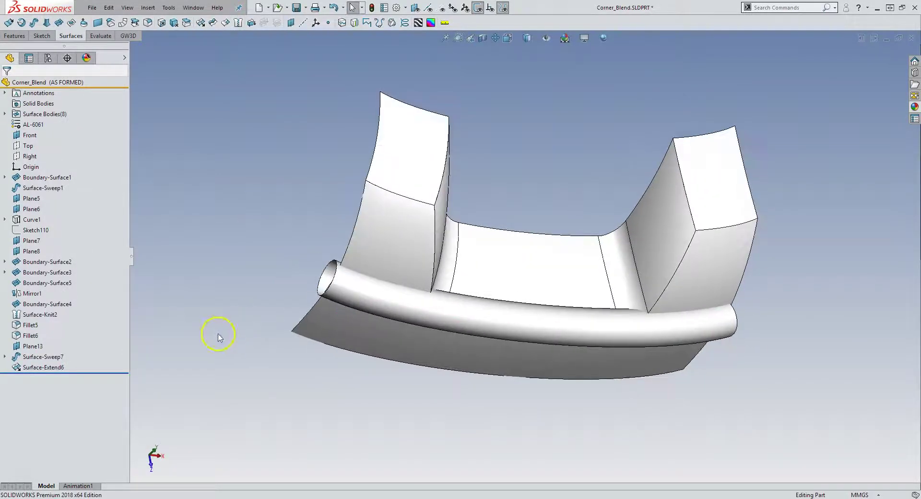
Extend the swept tube's open end beside the right block by 2 mm, using the Same surface extension type.
{"action": "left_click", "coordinate": [201, 23]}
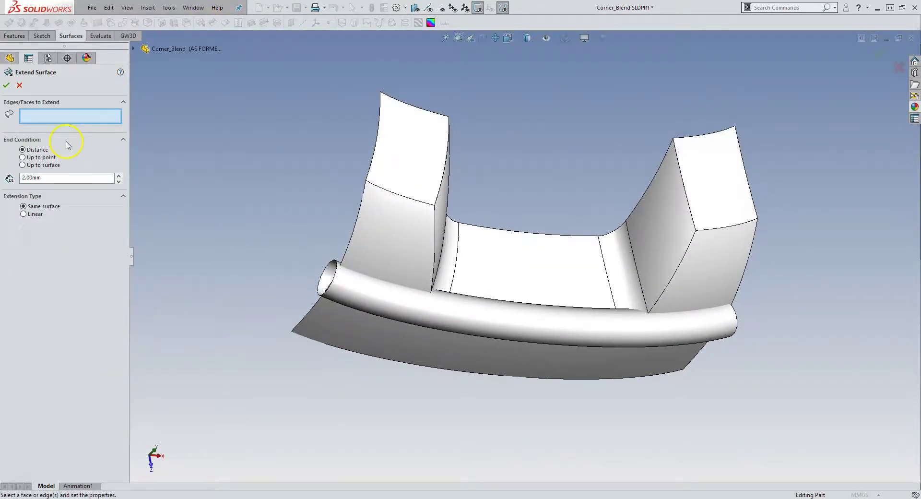
{"action": "left_click", "coordinate": [745, 325]}
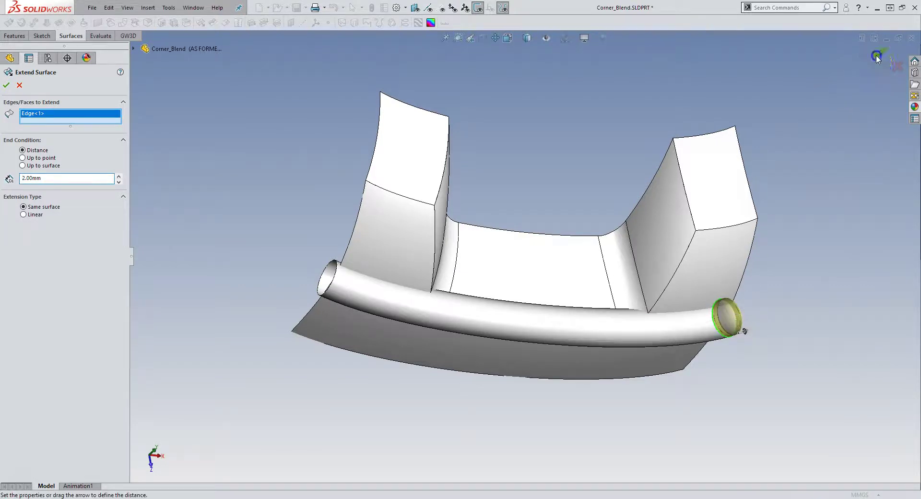
{"action": "key", "text": "Return"}
Split both blocks' front faces and the lower front face with an Intersection split line, using the tube as the splitting surface.
{"action": "middle_click_drag", "start_coordinate": [841, 187], "coordinate": [376, 179]}
{"action": "left_click", "coordinate": [376, 178]}
{"action": "middle_click_drag", "start_coordinate": [703, 268], "coordinate": [810, 268]}
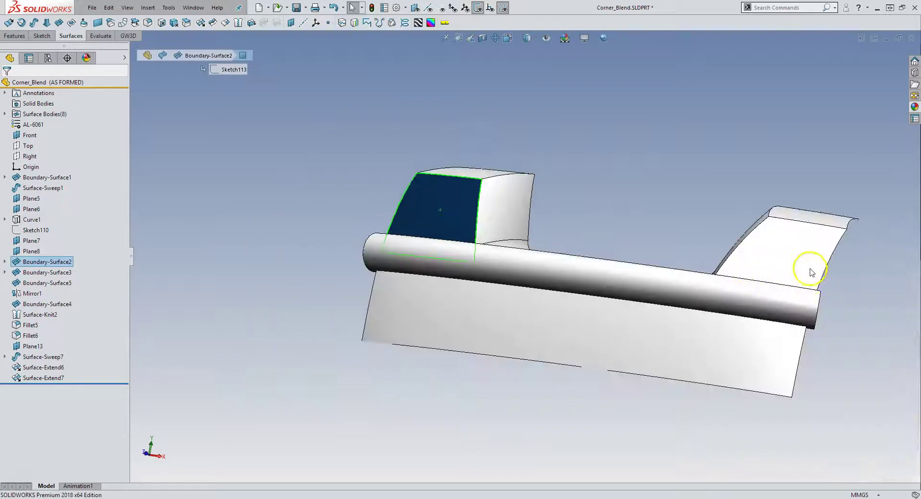
{"action": "left_click", "coordinate": [809, 265]}
{"action": "left_click", "coordinate": [723, 344]}
{"action": "left_click", "coordinate": [627, 197]}
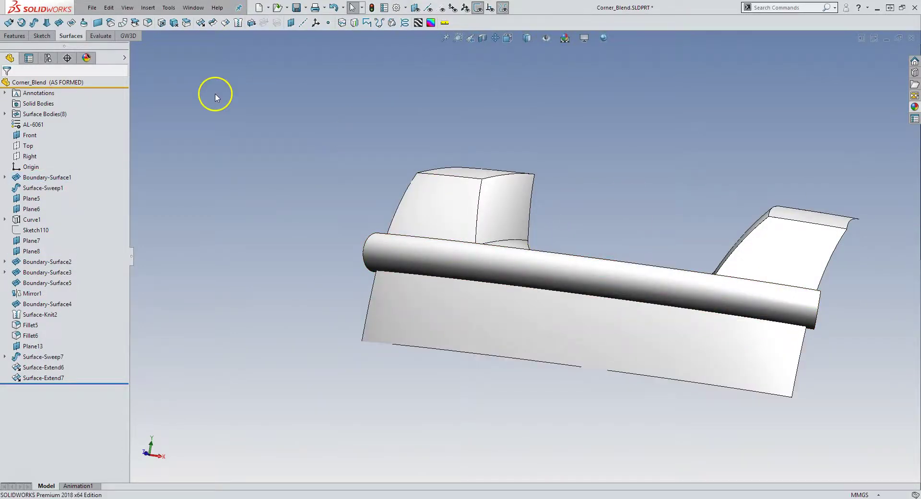
{"action": "left_click", "coordinate": [341, 22]}
{"action": "left_click", "coordinate": [353, 234]}
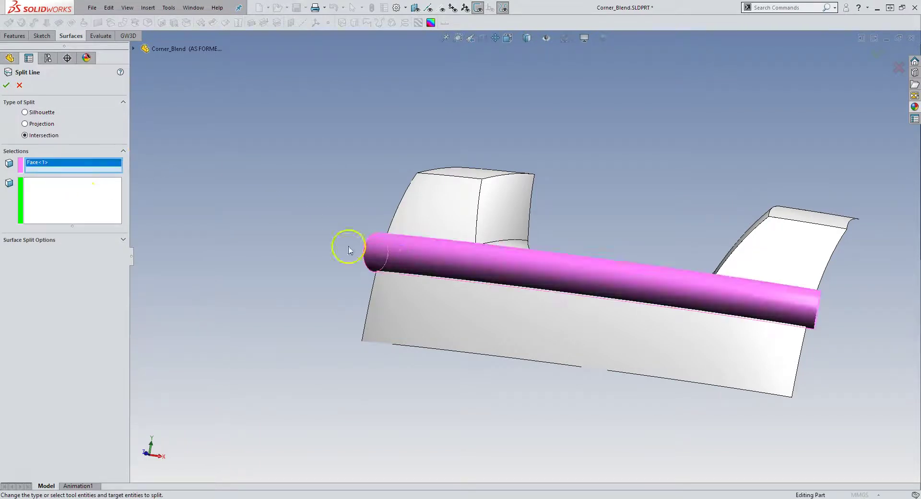
{"action": "left_click", "coordinate": [438, 222]}
{"action": "left_click", "coordinate": [816, 268]}
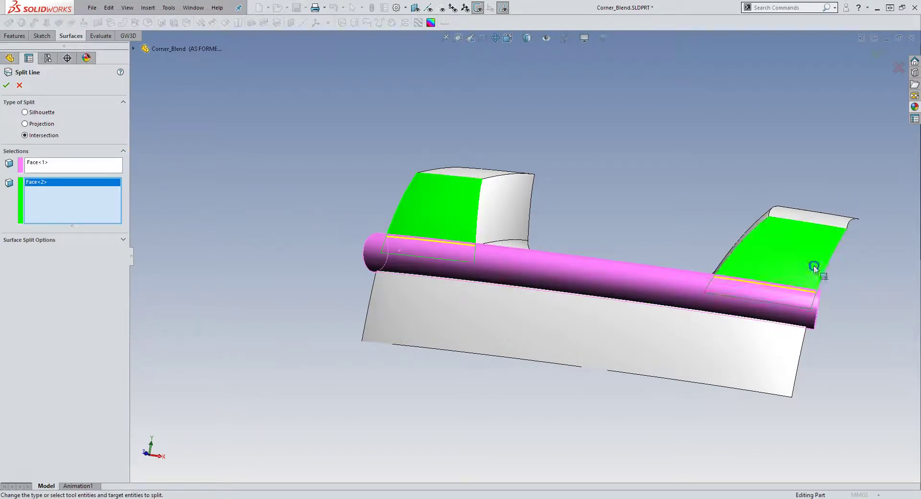
{"action": "left_click", "coordinate": [546, 284]}
{"action": "left_click", "coordinate": [6, 87]}
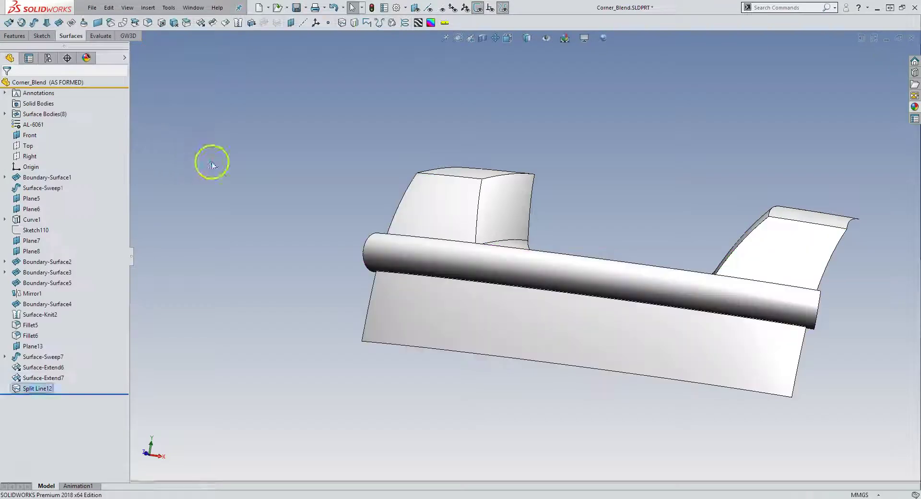
Hide the swept tube surface so the split faces are exposed.
{"action": "left_click", "coordinate": [390, 247]}
{"action": "left_click", "coordinate": [434, 179]}
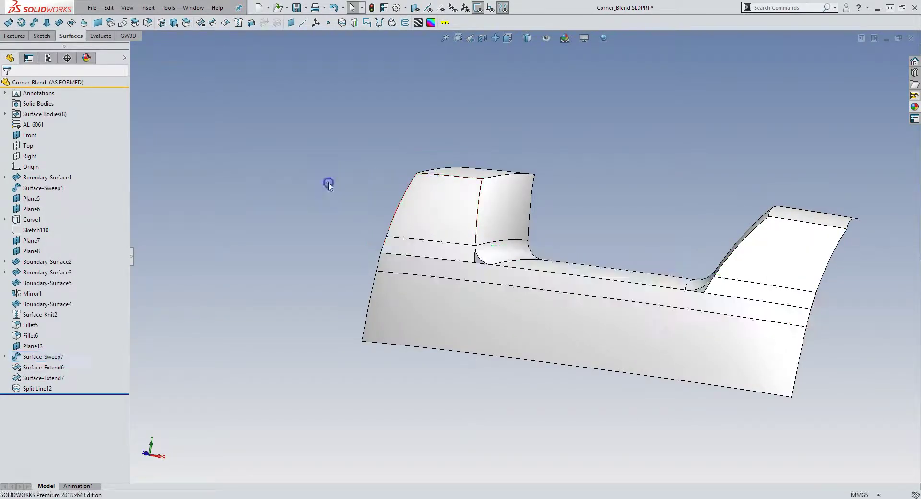
{"action": "middle_click_drag", "start_coordinate": [323, 196], "coordinate": [338, 228]}
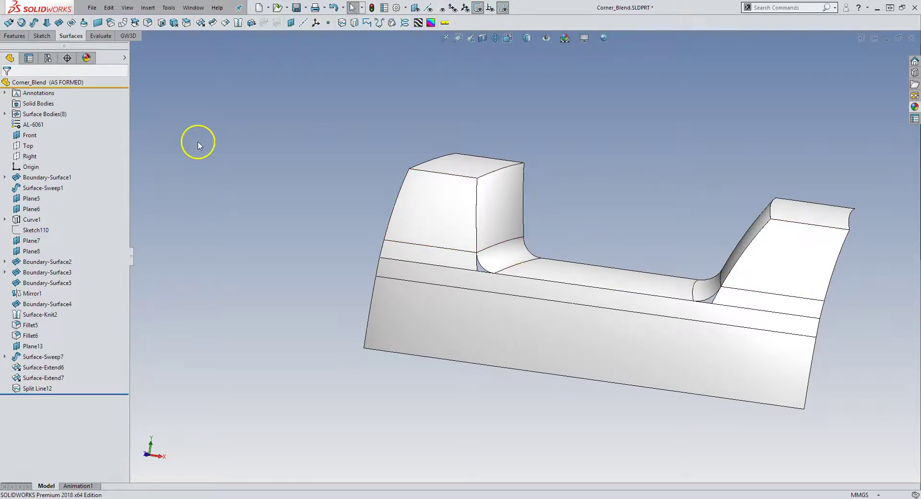
Delete the narrow split strips below both blocks and along the lower front face's upper edge, using the plain Delete option.
{"action": "left_click", "coordinate": [161, 22]}
{"action": "left_click", "coordinate": [450, 253]}
{"action": "left_click", "coordinate": [460, 278]}
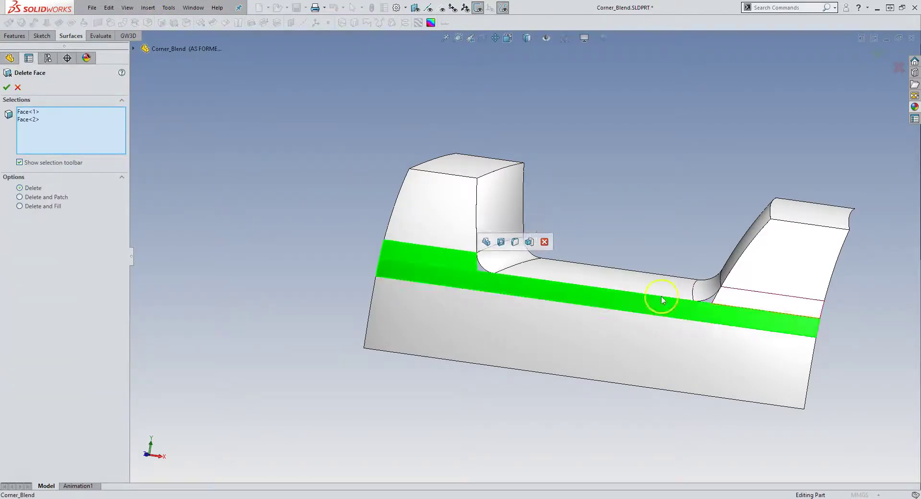
{"action": "left_click", "coordinate": [742, 296]}
{"action": "left_click", "coordinate": [5, 88]}
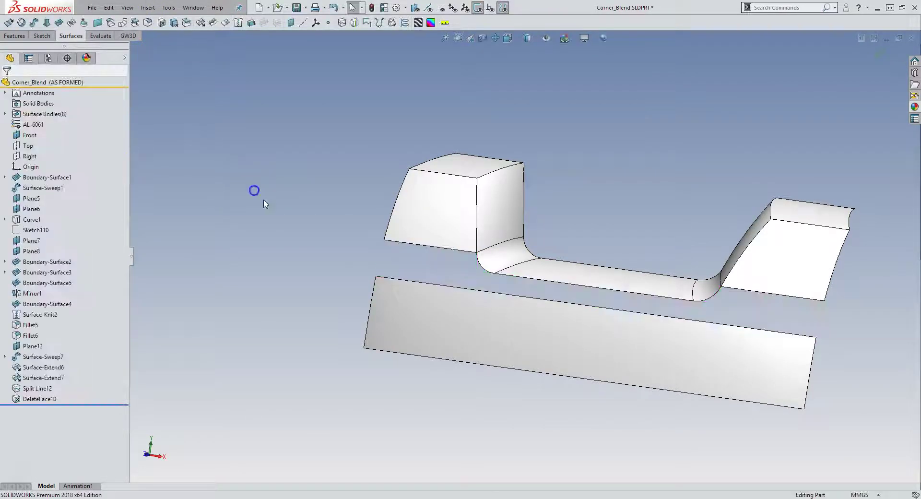
Set up a boundary surface between the two blocks' inner front edges, with Curvature To Face at both edges.
{"action": "middle_click_drag", "start_coordinate": [331, 130], "coordinate": [384, 165]}
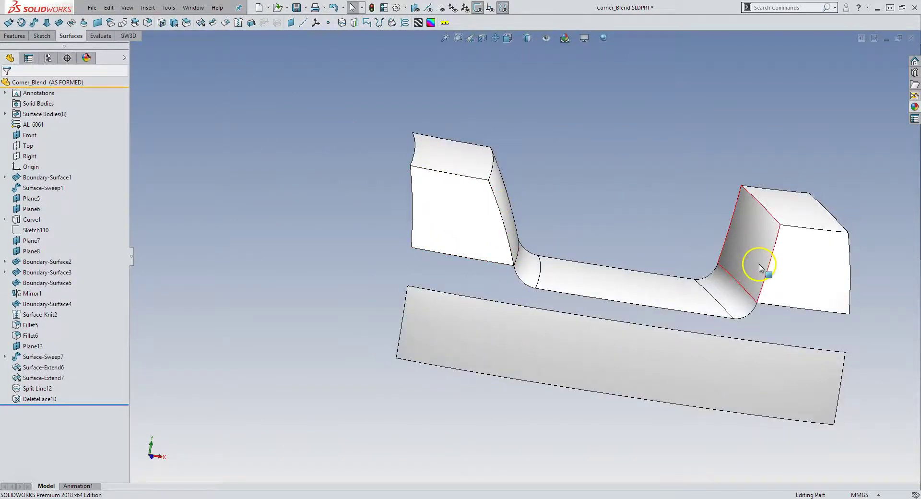
{"action": "middle_click_drag", "start_coordinate": [554, 263], "coordinate": [485, 268]}
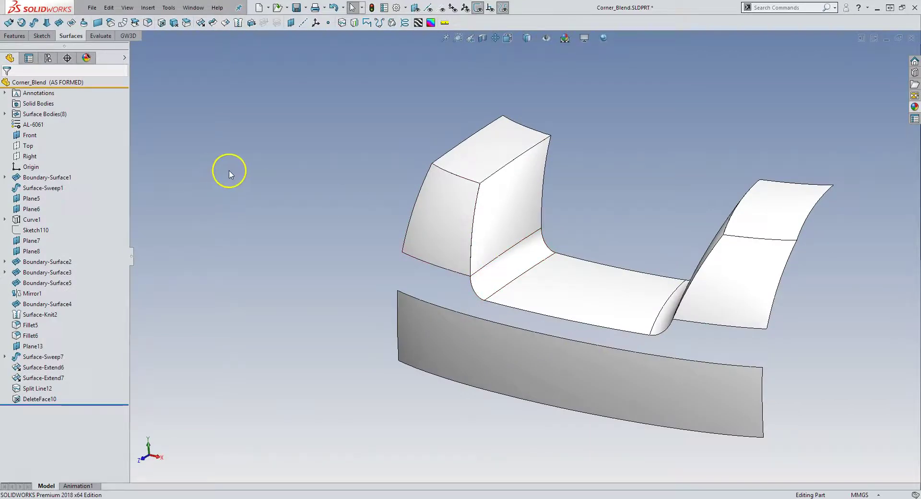
{"action": "left_click", "coordinate": [58, 23]}
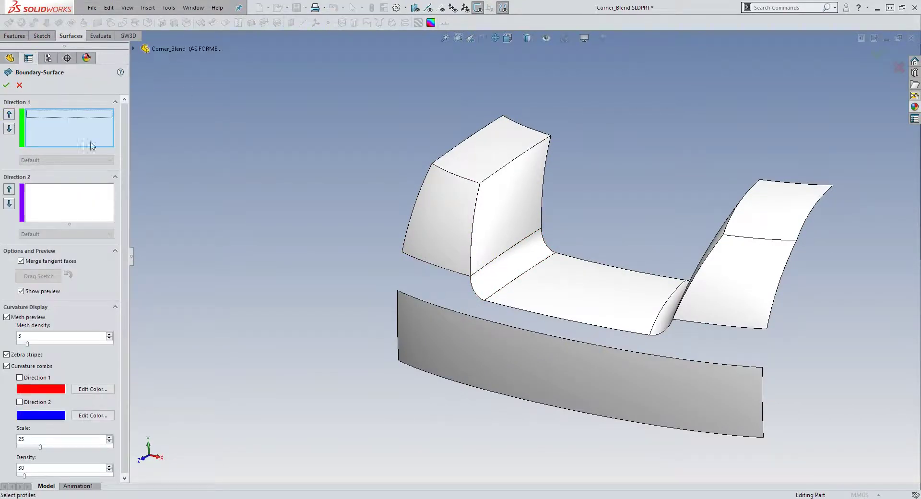
{"action": "left_click", "coordinate": [477, 209]}
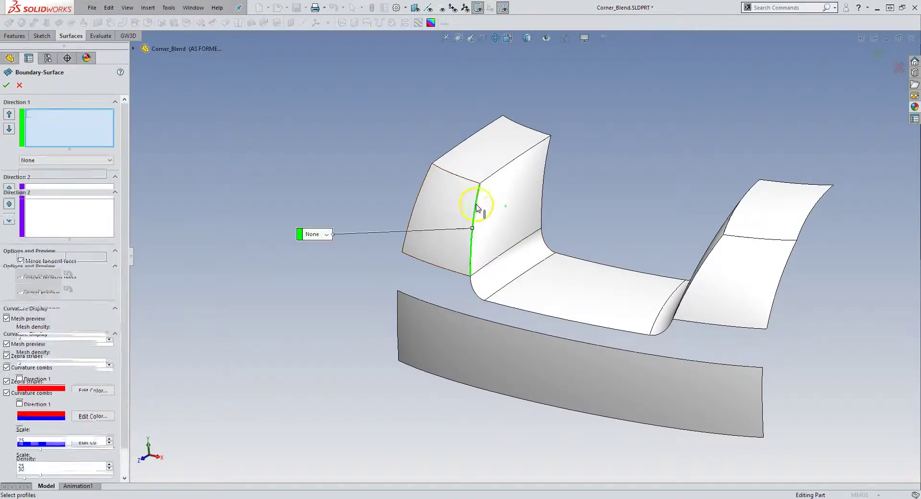
{"action": "left_click", "coordinate": [706, 263]}
{"action": "left_click", "coordinate": [724, 180]}
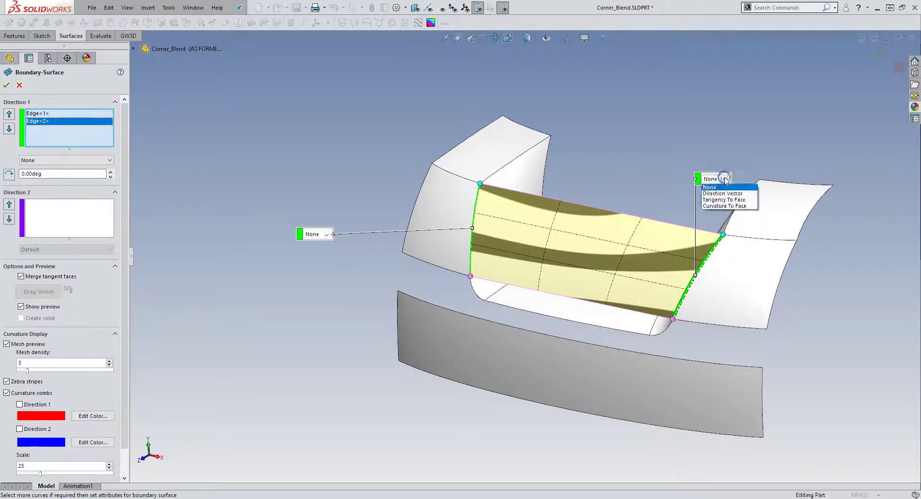
{"action": "left_click", "coordinate": [730, 206]}
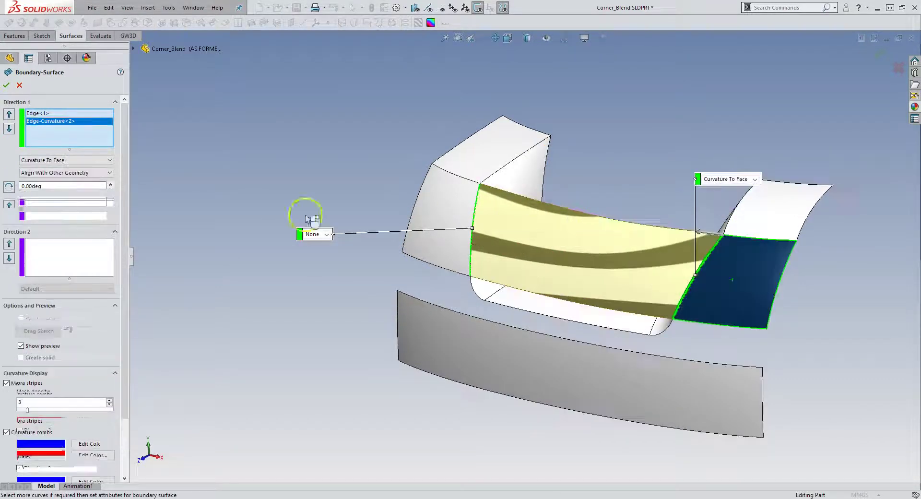
{"action": "left_click", "coordinate": [310, 234]}
{"action": "left_click", "coordinate": [318, 262]}
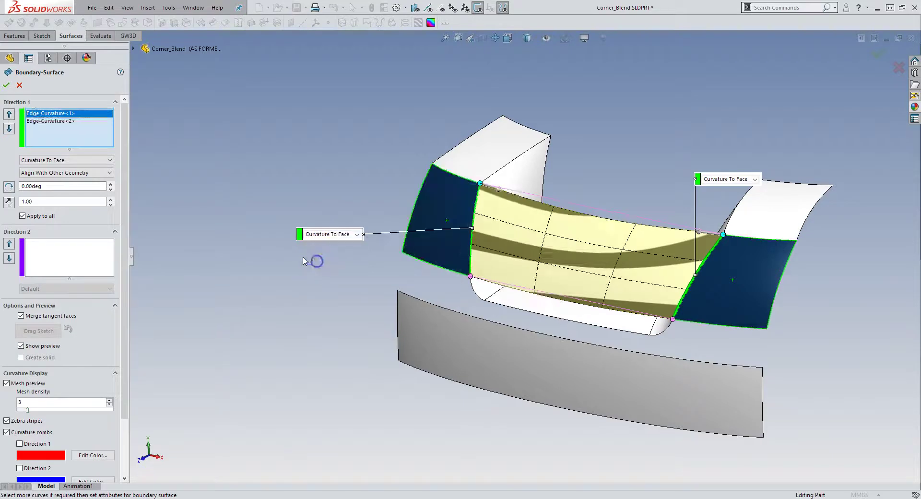
Set both boundary edges to Align With Iso Parameter and create the surface bridging the blocks.
{"action": "left_click", "coordinate": [58, 173]}
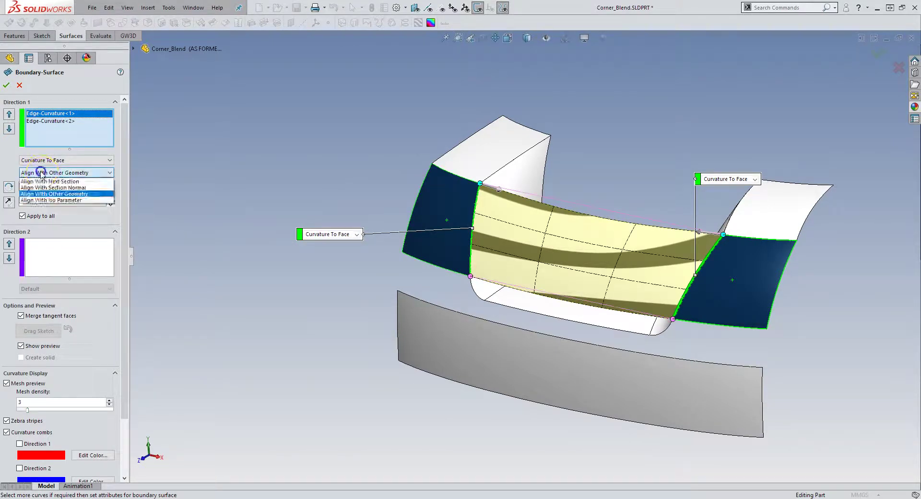
{"action": "left_click", "coordinate": [48, 200]}
{"action": "left_click", "coordinate": [44, 125]}
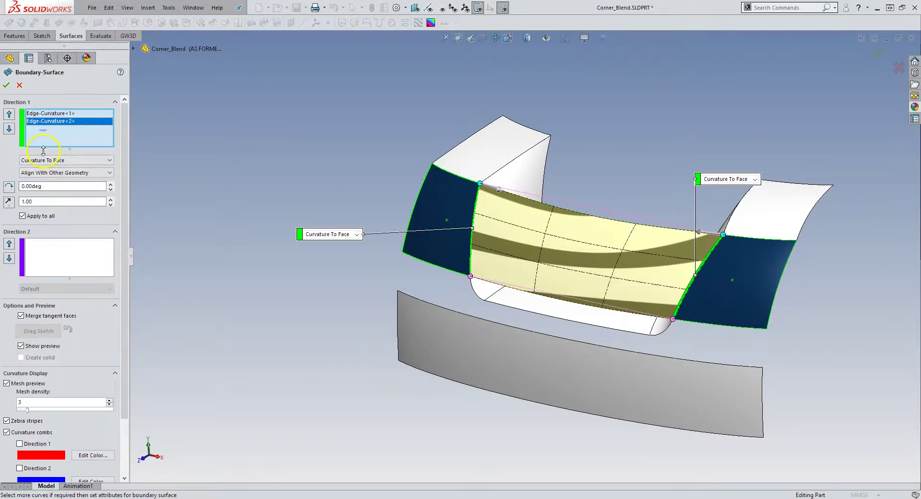
{"action": "left_click", "coordinate": [45, 172]}
{"action": "left_click", "coordinate": [47, 200]}
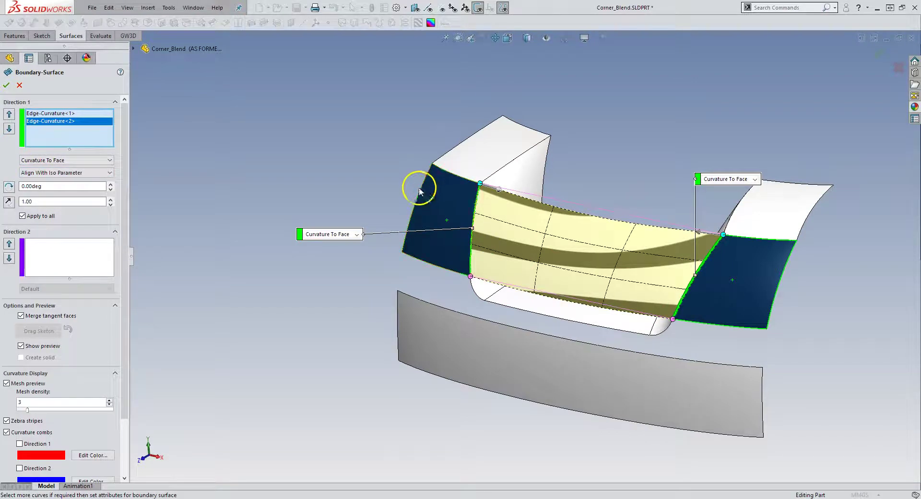
{"action": "middle_click_drag", "start_coordinate": [420, 203], "coordinate": [436, 163]}
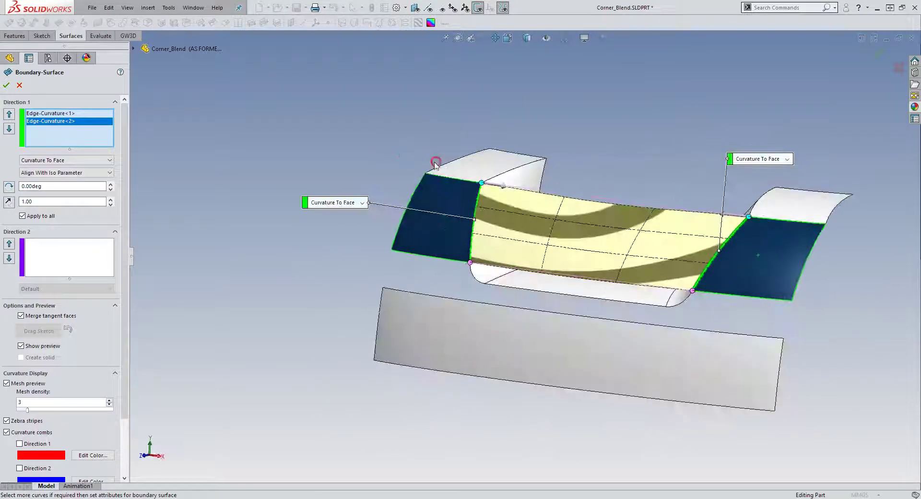
{"action": "left_click", "coordinate": [7, 85]}
Start another boundary surface and group the lower edges of the blocks' front faces and the bridging surface as its first Direction 1 profile.
{"action": "scroll", "coordinate": [528, 255], "scroll_direction": "up", "scroll_amount": 4}
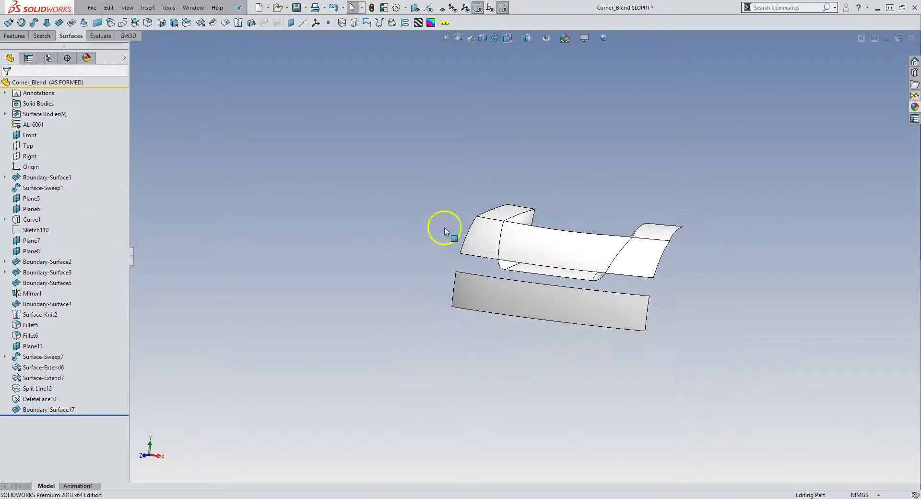
{"action": "scroll", "coordinate": [524, 266], "scroll_direction": "down", "scroll_amount": 2}
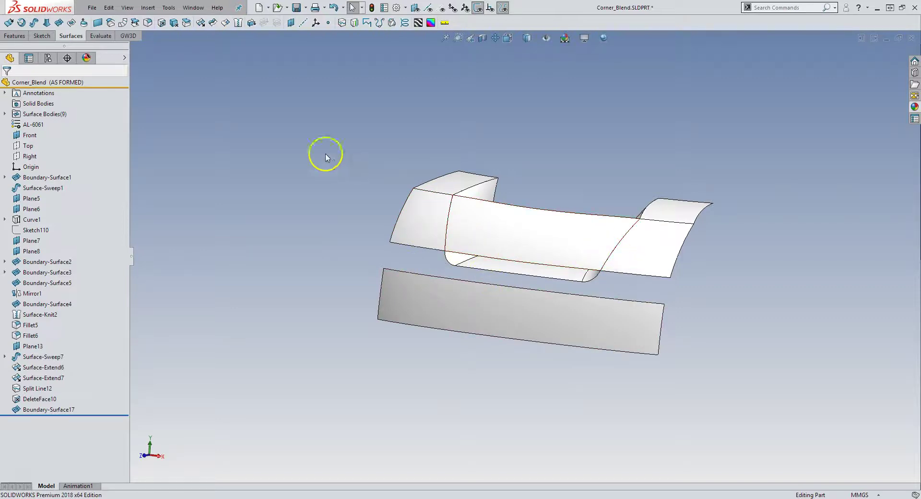
{"action": "left_click", "coordinate": [58, 23]}
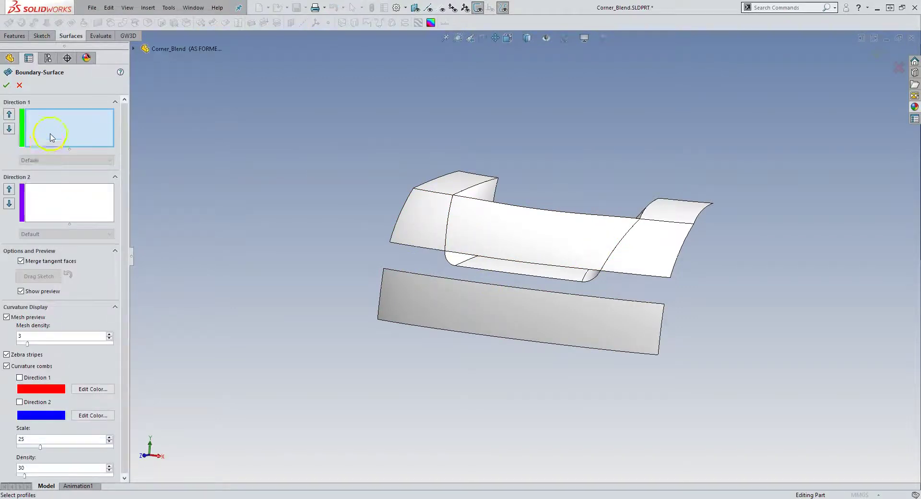
{"action": "right_click", "coordinate": [83, 143]}
{"action": "left_click", "coordinate": [102, 170]}
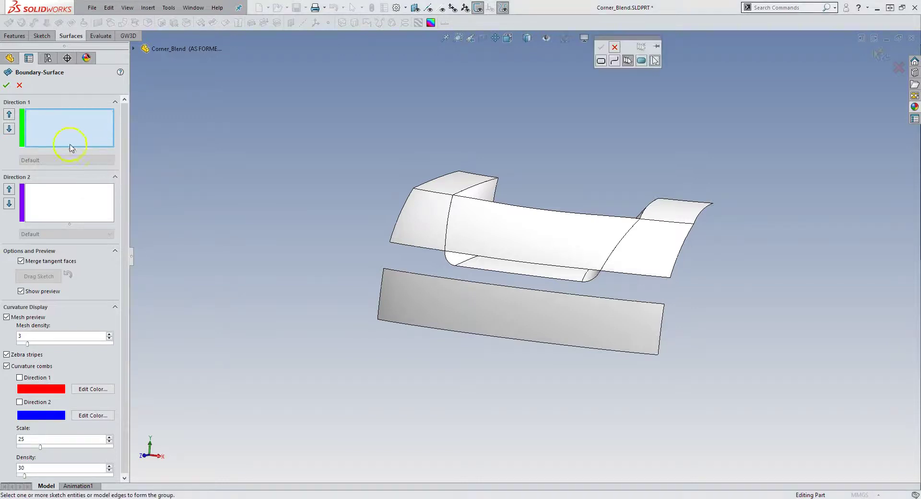
{"action": "left_click", "coordinate": [456, 253]}
{"action": "left_click", "coordinate": [610, 272]}
{"action": "left_click", "coordinate": [600, 49]}
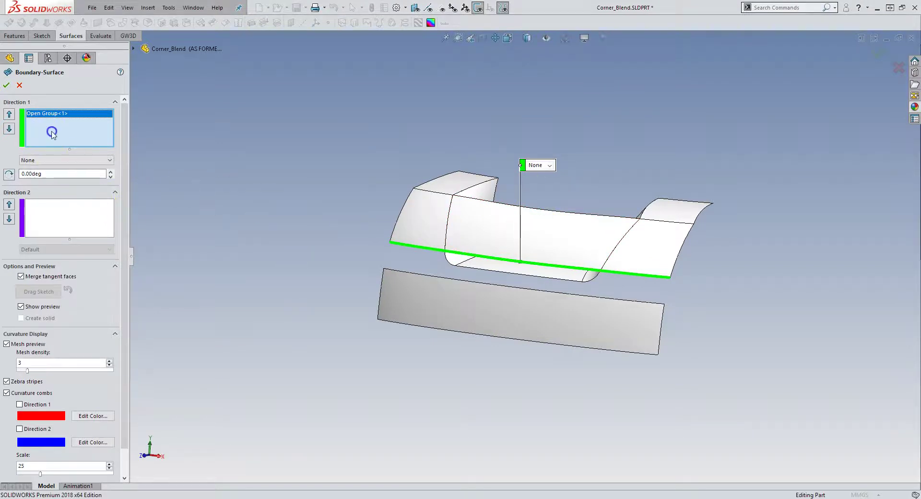
Add the lower front face's upper edge as the second profile, set both profiles to Curvature To Face, and create the boundary surface.
{"action": "left_click", "coordinate": [405, 270]}
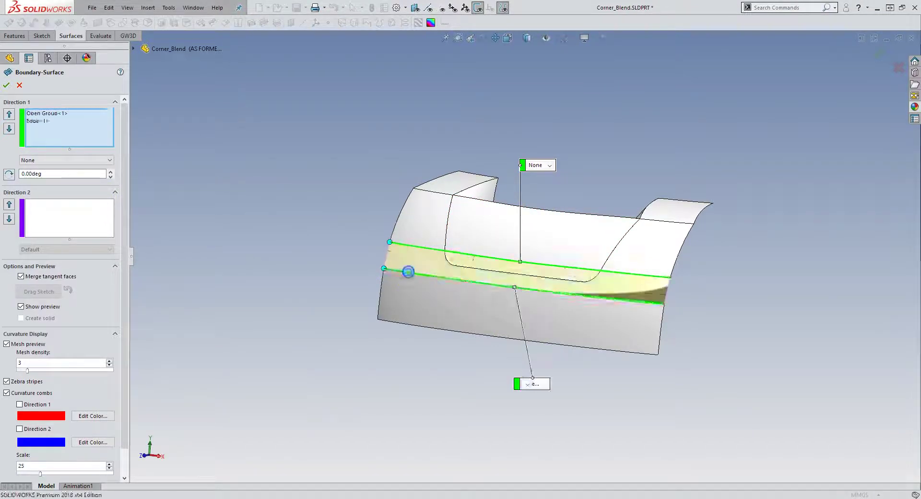
{"action": "left_click", "coordinate": [544, 384]}
{"action": "left_click", "coordinate": [544, 409]}
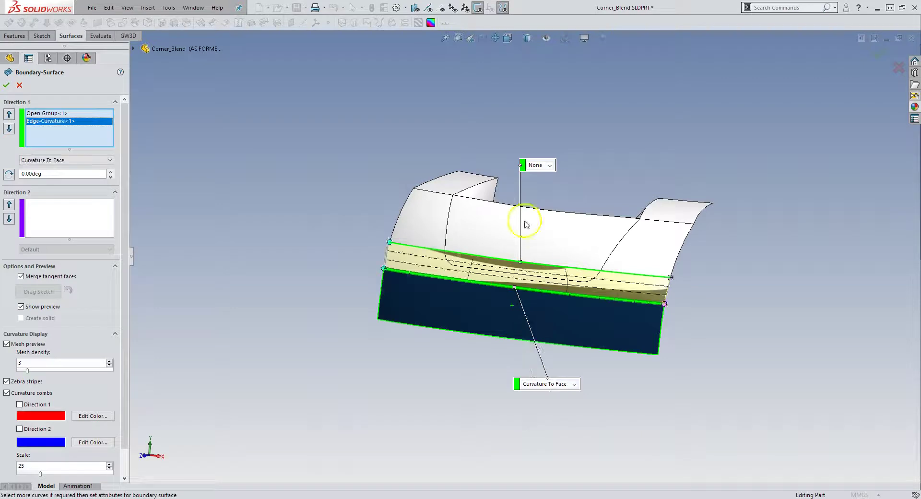
{"action": "left_click", "coordinate": [534, 168]}
{"action": "left_click", "coordinate": [538, 193]}
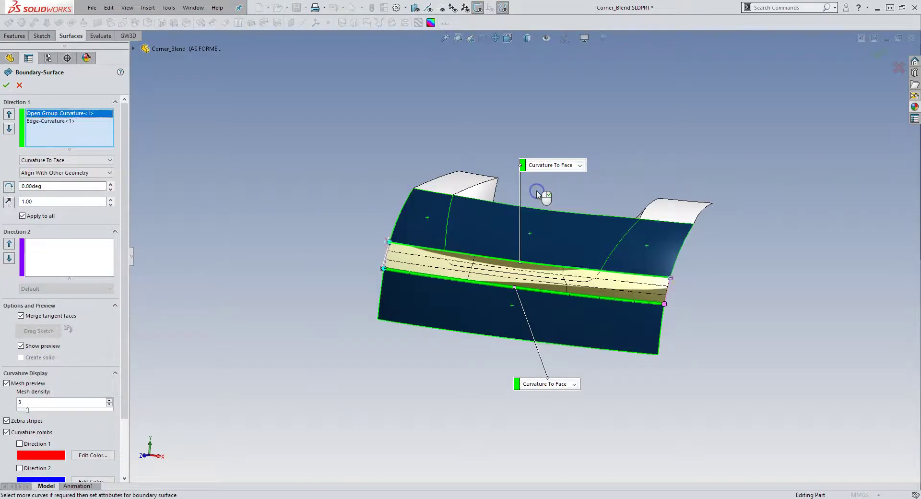
{"action": "left_click", "coordinate": [6, 85]}
Examine the new boundary surfaces and how they meet the blocks, the fillets and the lower front face.
{"action": "middle_click_drag", "start_coordinate": [274, 202], "coordinate": [346, 222]}
{"action": "scroll", "coordinate": [455, 222], "scroll_direction": "down", "scroll_amount": 4}
{"action": "middle_click_drag", "start_coordinate": [454, 218], "coordinate": [436, 298]}
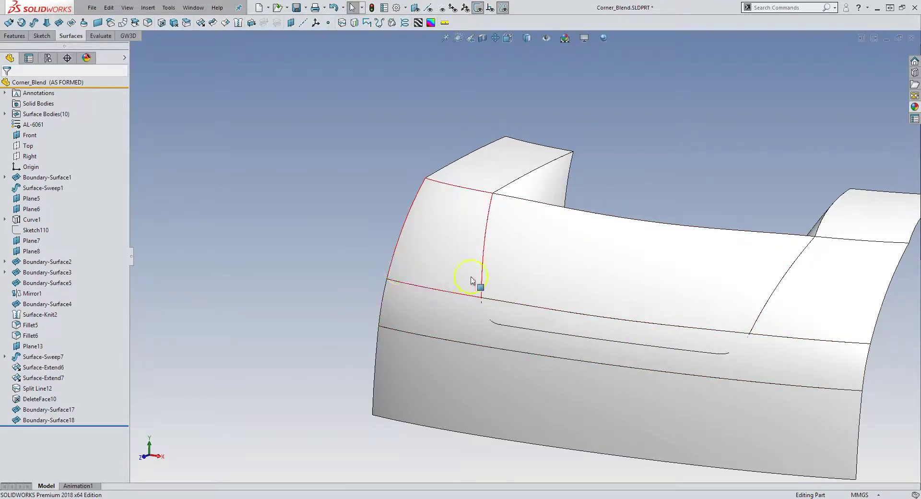
{"action": "middle_click_drag", "start_coordinate": [471, 281], "coordinate": [453, 304]}
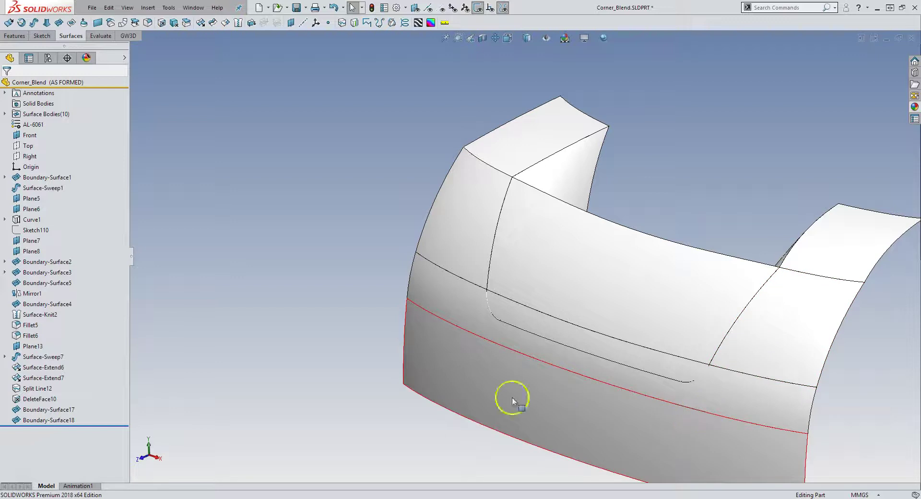
{"action": "middle_click_drag", "start_coordinate": [472, 153], "coordinate": [464, 205]}
{"action": "middle_click_drag", "start_coordinate": [480, 388], "coordinate": [518, 263]}
{"action": "scroll", "coordinate": [508, 321], "scroll_direction": "down", "scroll_amount": 3}
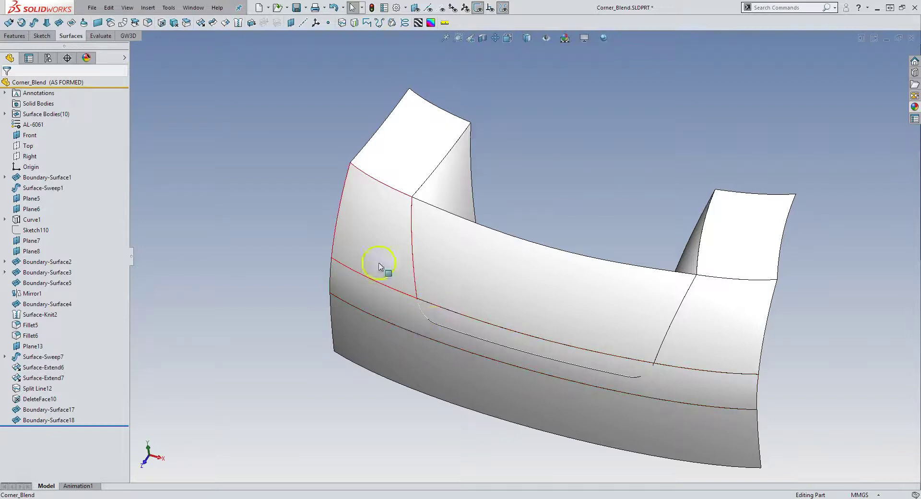
In a new 3D sketch, select the right block's inner front edge, its rounded corner and the long lower edge for Convert Entities.
{"action": "left_click", "coordinate": [167, 4]}
{"action": "left_click", "coordinate": [148, 7]}
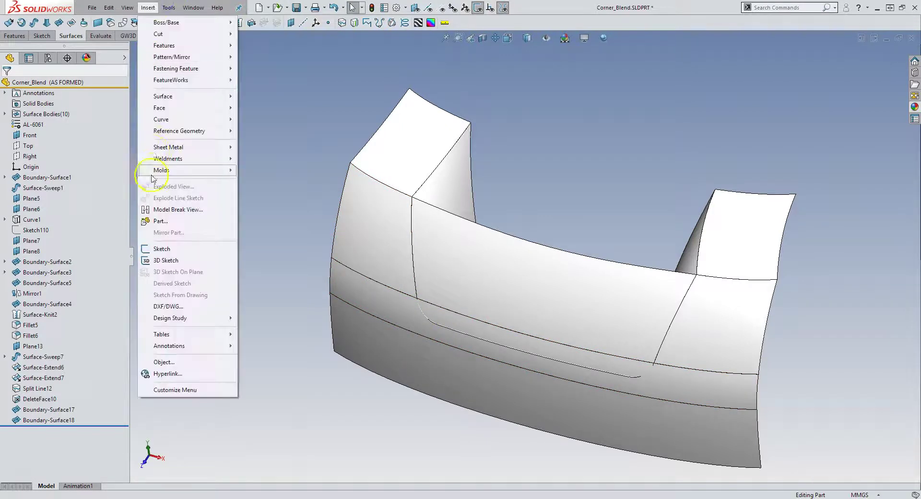
{"action": "left_click", "coordinate": [175, 259]}
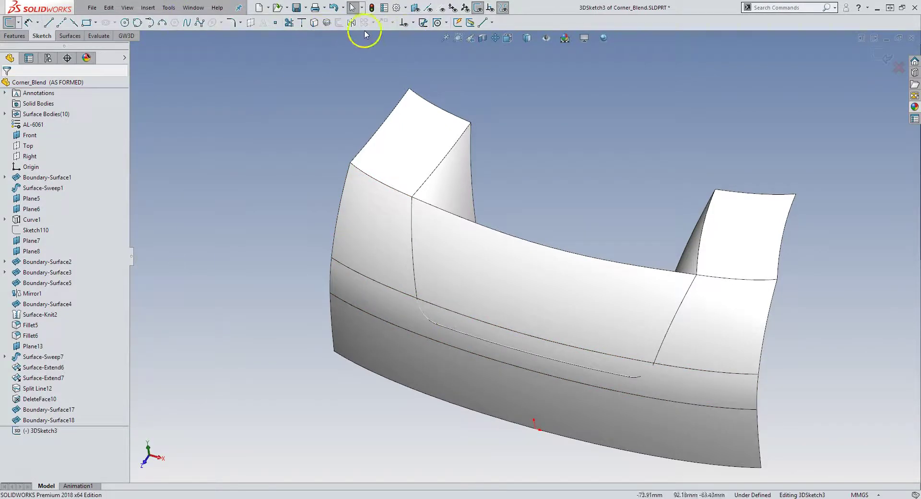
{"action": "left_click", "coordinate": [315, 24]}
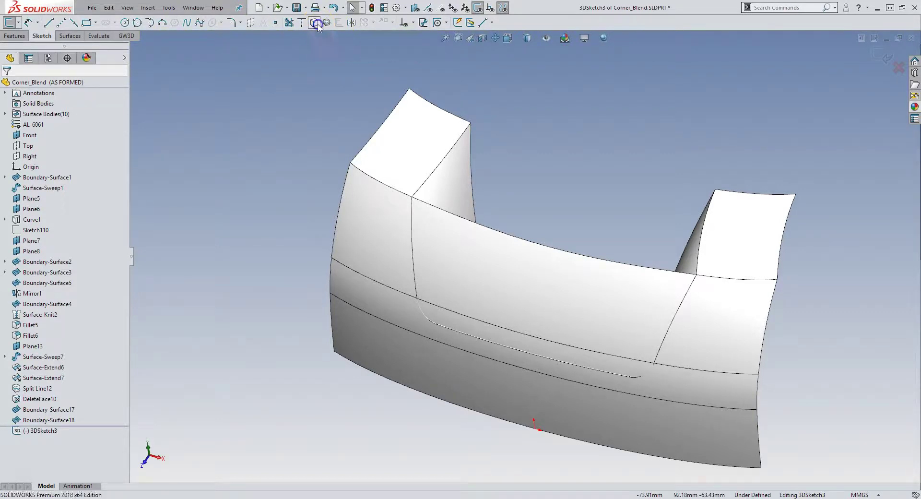
{"action": "left_click", "coordinate": [658, 354]}
{"action": "scroll", "coordinate": [631, 380], "scroll_direction": "down", "scroll_amount": 5}
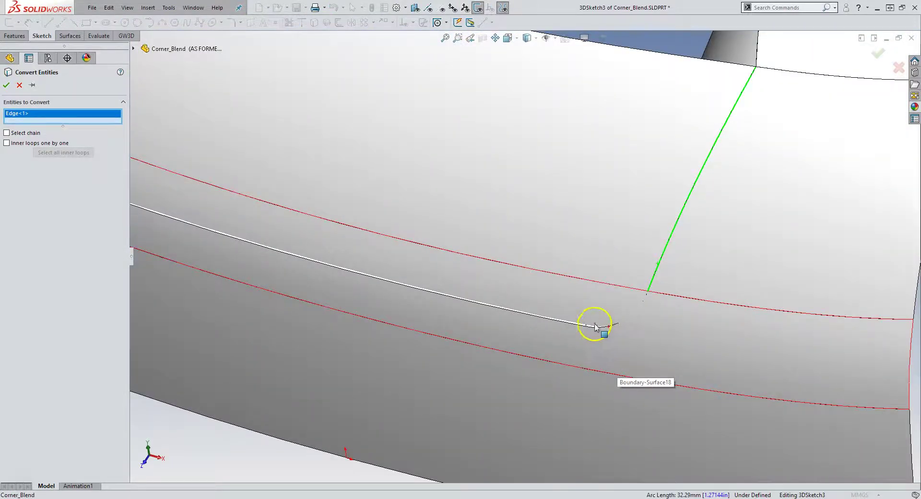
{"action": "left_click", "coordinate": [595, 328]}
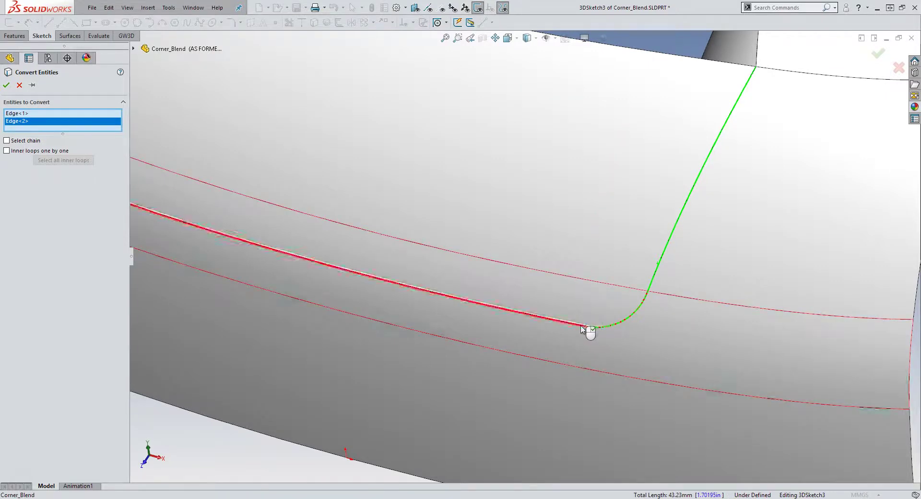
{"action": "left_click", "coordinate": [580, 327]}
{"action": "scroll", "coordinate": [602, 350], "scroll_direction": "up", "scroll_amount": 4}
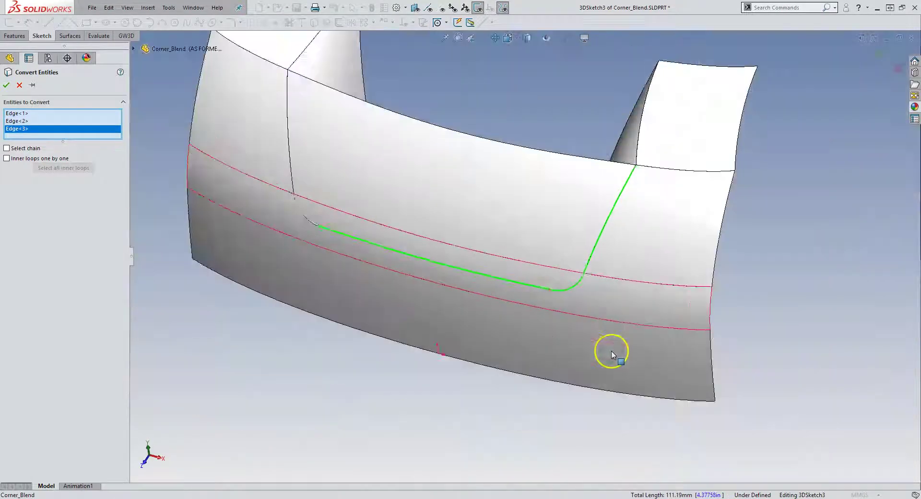
Add the left rounded corner and the left block's inner front edge, and convert all the selected edges into sketch curves.
{"action": "scroll", "coordinate": [366, 212], "scroll_direction": "down", "scroll_amount": 1}
{"action": "scroll", "coordinate": [366, 214], "scroll_direction": "down", "scroll_amount": 4}
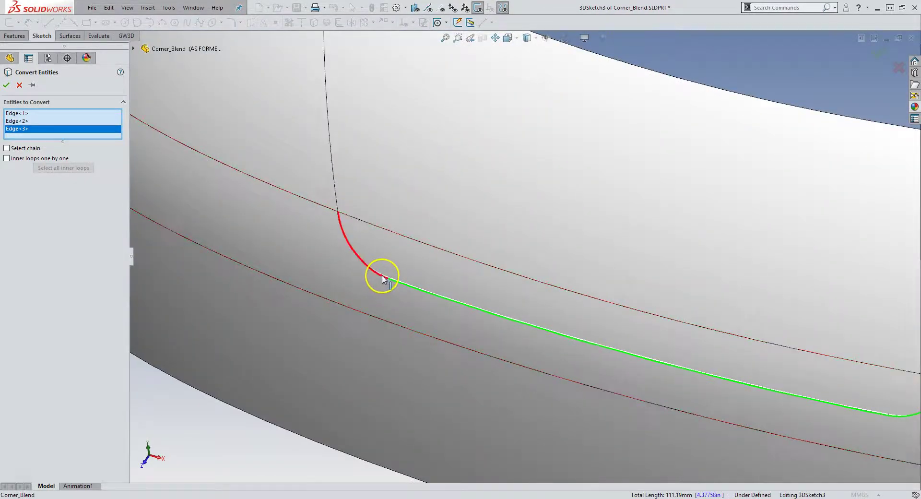
{"action": "left_click", "coordinate": [384, 279]}
{"action": "left_click", "coordinate": [335, 197]}
{"action": "scroll", "coordinate": [376, 254], "scroll_direction": "up", "scroll_amount": 5}
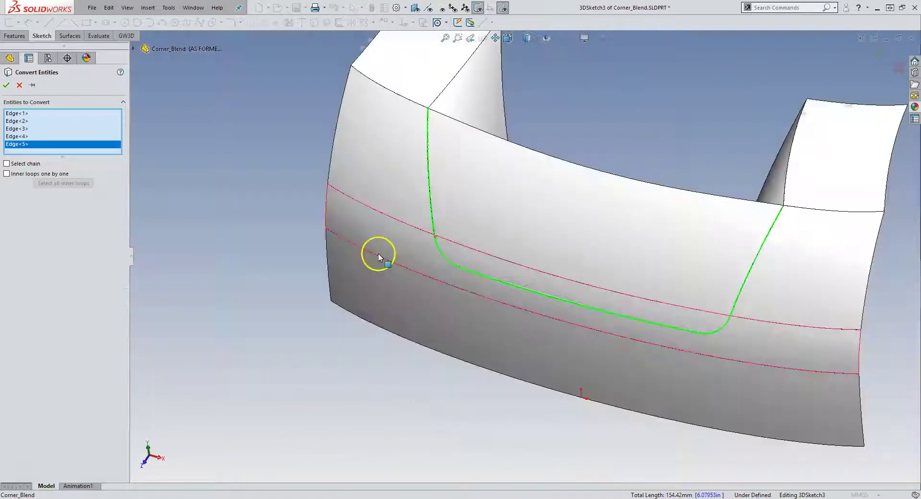
{"action": "left_click", "coordinate": [7, 85]}
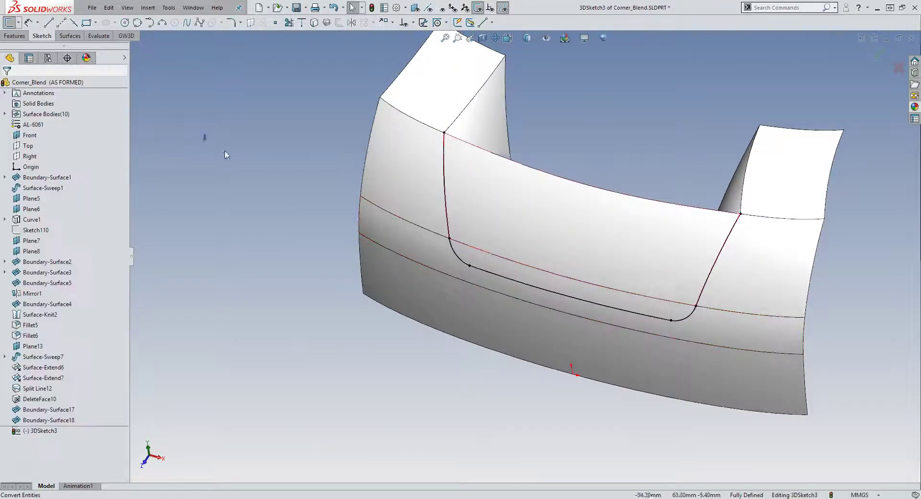
Extend both upper ends of the converted curve chain past the blocks' top edges and finish the 3D sketch.
{"action": "scroll", "coordinate": [398, 173], "scroll_direction": "down", "scroll_amount": 5}
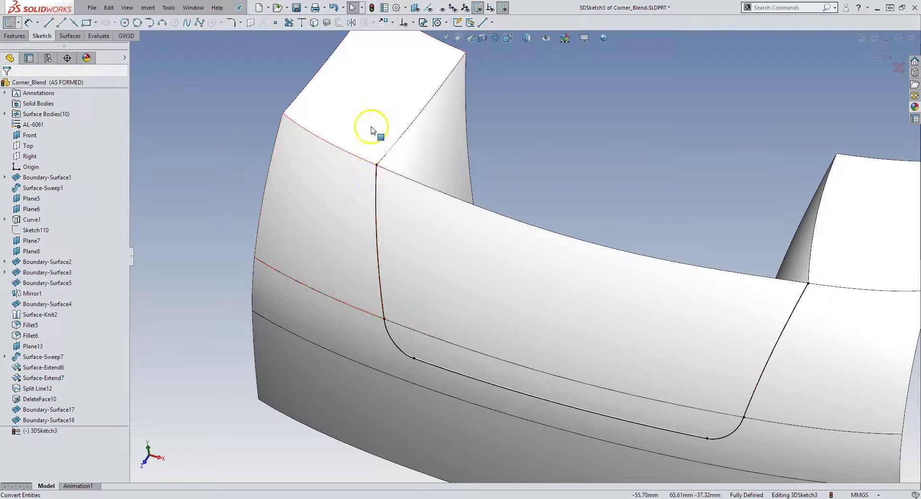
{"action": "left_click_drag", "start_coordinate": [376, 165], "coordinate": [382, 130]}
{"action": "left_click_drag", "start_coordinate": [809, 283], "coordinate": [826, 251]}
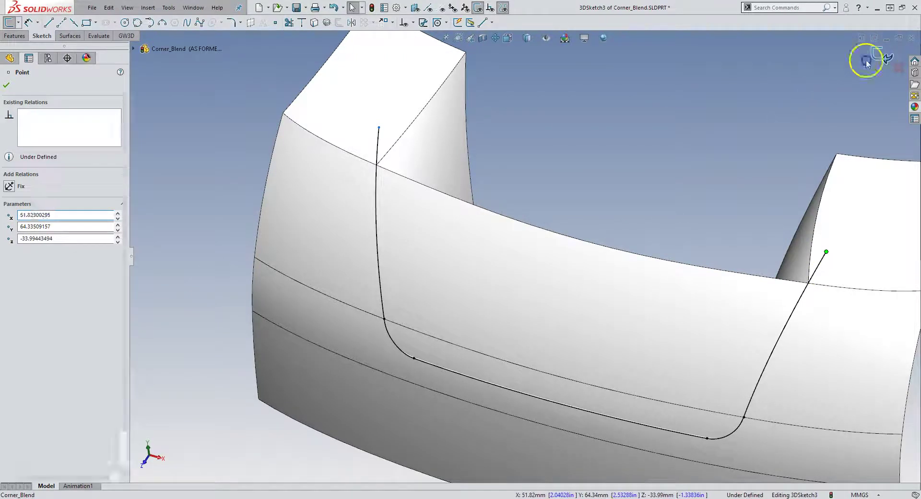
{"action": "left_click", "coordinate": [883, 55]}
Sweep a 6 mm circular surface profile along the 3D sketch with Merge tangent faces enabled.
{"action": "scroll", "coordinate": [641, 196], "scroll_direction": "up", "scroll_amount": 4}
{"action": "mouse_move", "coordinate": [624, 170]}
{"action": "middle_mouse_down"}
{"action": "mouse_move", "coordinate": [604, 145]}
{"action": "mouse_move", "coordinate": [590, 151]}
{"action": "middle_mouse_up"}
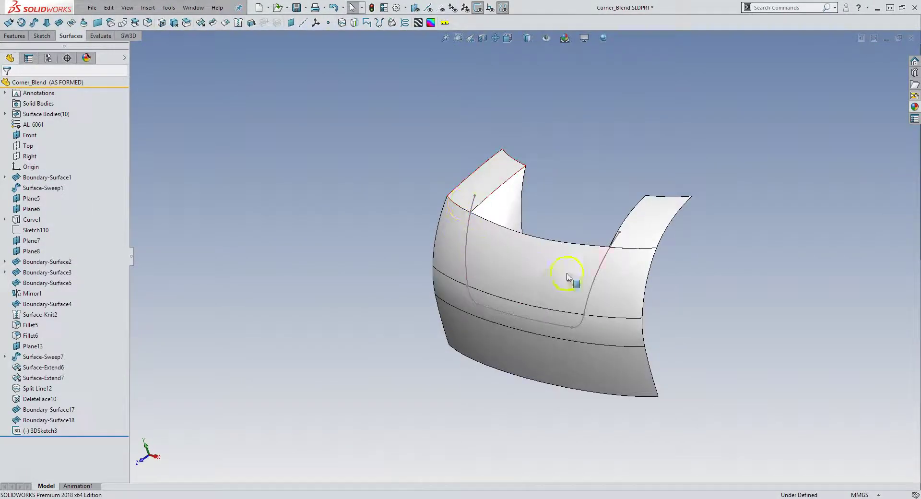
{"action": "left_click", "coordinate": [34, 22]}
{"action": "left_click", "coordinate": [21, 121]}
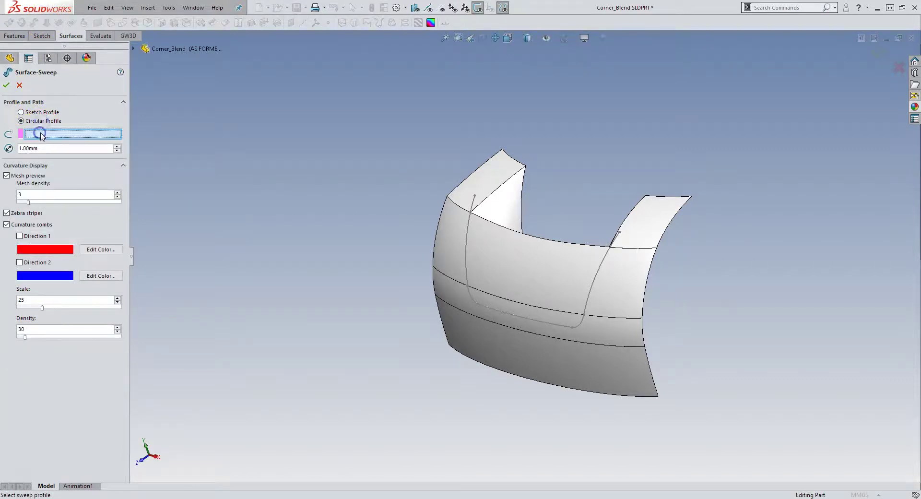
{"action": "left_click", "coordinate": [618, 243]}
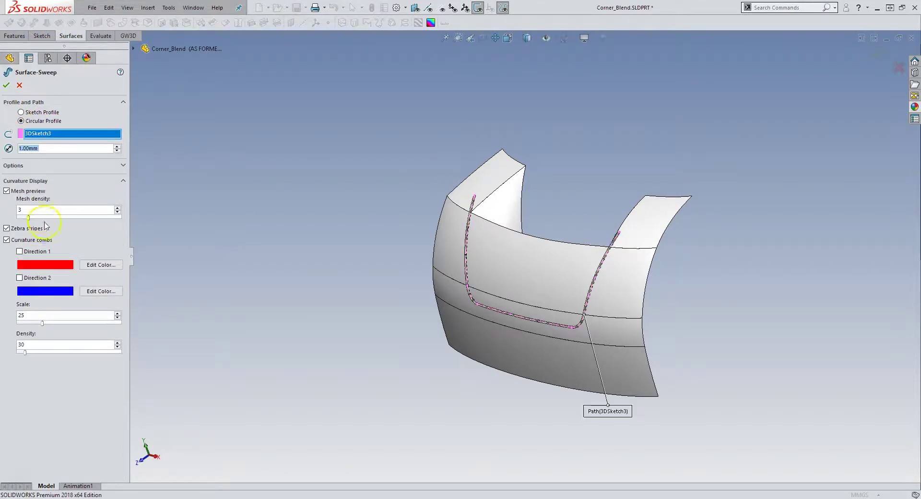
{"action": "left_click", "coordinate": [116, 146]}
{"action": "left_click", "coordinate": [117, 146]}
{"action": "left_click", "coordinate": [117, 146]}
{"action": "left_click", "coordinate": [117, 146]}
{"action": "left_click", "coordinate": [117, 146]}
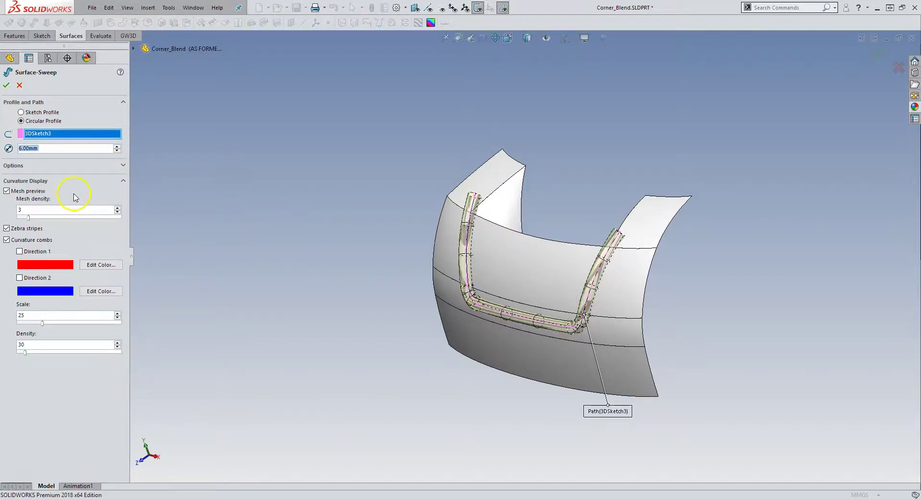
{"action": "middle_click_drag", "start_coordinate": [274, 263], "coordinate": [318, 263]}
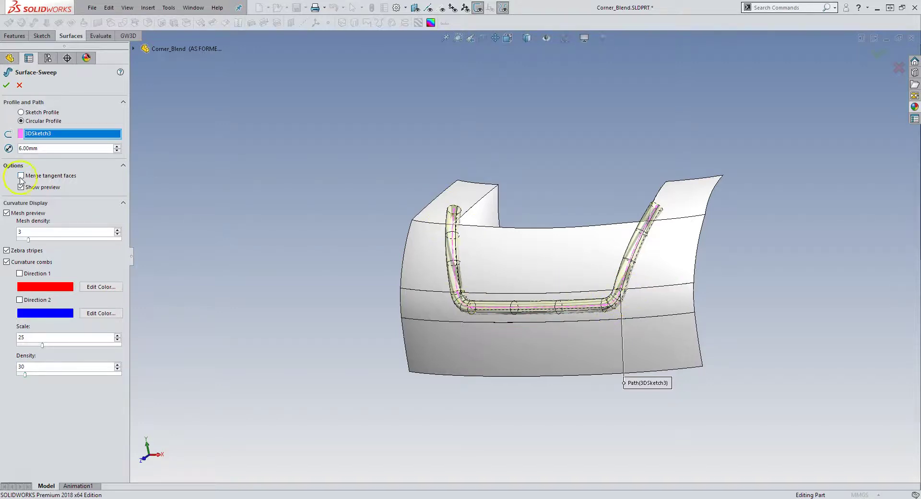
{"action": "left_click", "coordinate": [21, 176]}
{"action": "left_click", "coordinate": [8, 86]}
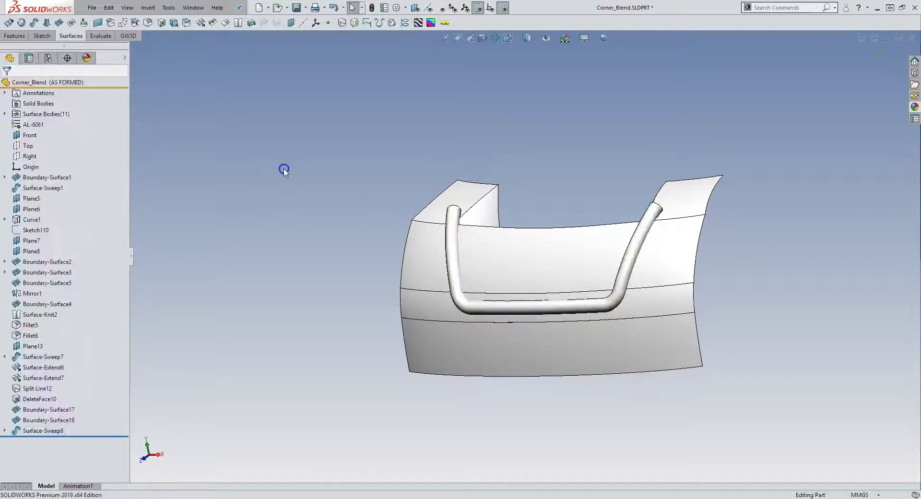
{"action": "middle_click_drag", "start_coordinate": [257, 169], "coordinate": [463, 250]}
{"action": "scroll", "coordinate": [463, 251], "scroll_direction": "down", "scroll_amount": 2}
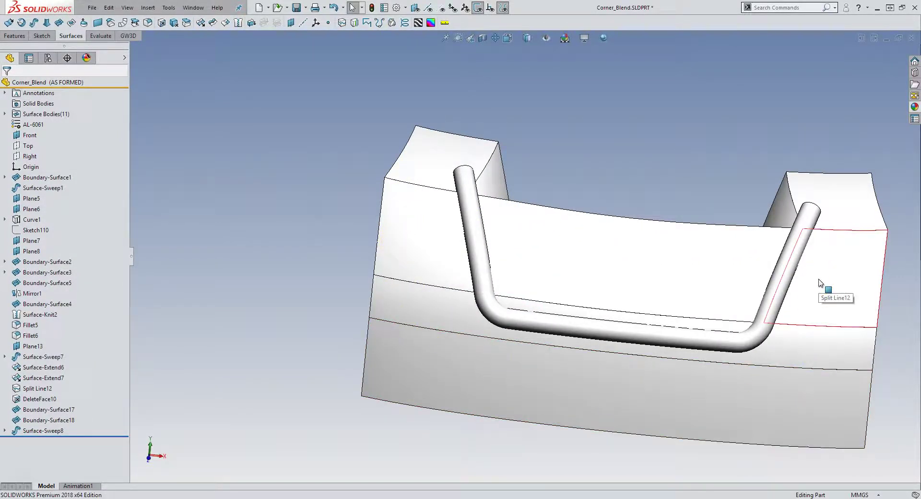
{"action": "middle_click_drag", "start_coordinate": [820, 283], "coordinate": [532, 279]}
{"action": "scroll", "coordinate": [355, 314], "scroll_direction": "up", "scroll_amount": 2}
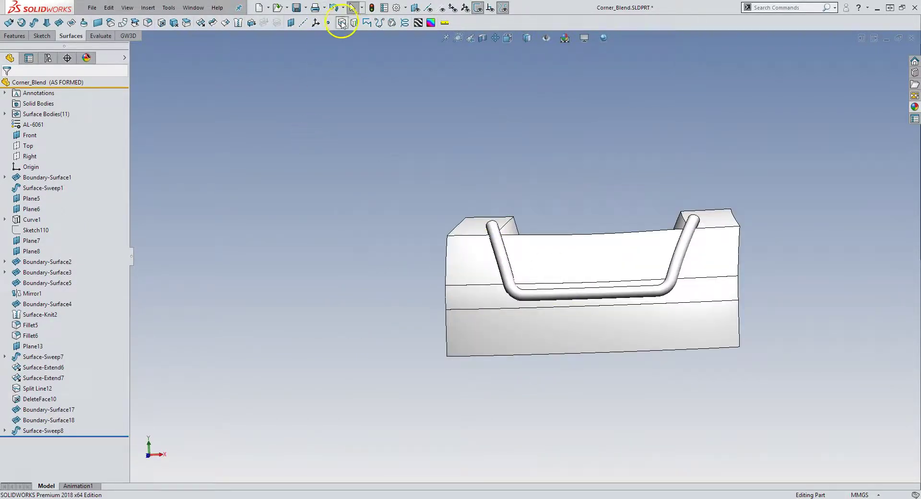
{"action": "left_click", "coordinate": [340, 23]}
{"action": "left_click", "coordinate": [63, 164]}
{"action": "left_click", "coordinate": [487, 241]}
{"action": "left_click", "coordinate": [451, 282]}
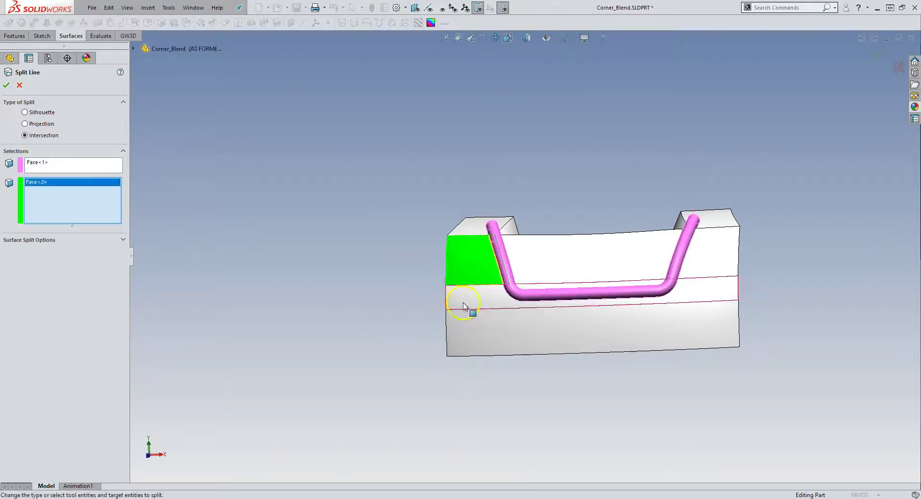
{"action": "left_click", "coordinate": [469, 300]}
{"action": "left_click", "coordinate": [495, 324]}
{"action": "left_click", "coordinate": [700, 300]}
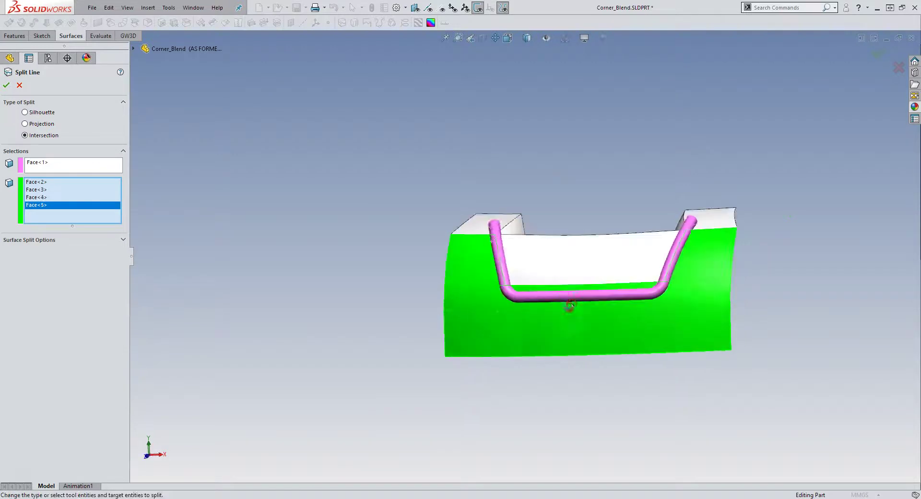
{"action": "scroll", "coordinate": [479, 288], "scroll_direction": "down", "scroll_amount": 3}
{"action": "left_click", "coordinate": [446, 273]}
{"action": "left_click", "coordinate": [432, 279]}
{"action": "middle_click_drag", "start_coordinate": [433, 279], "coordinate": [318, 416]}
{"action": "left_click", "coordinate": [103, 170]}
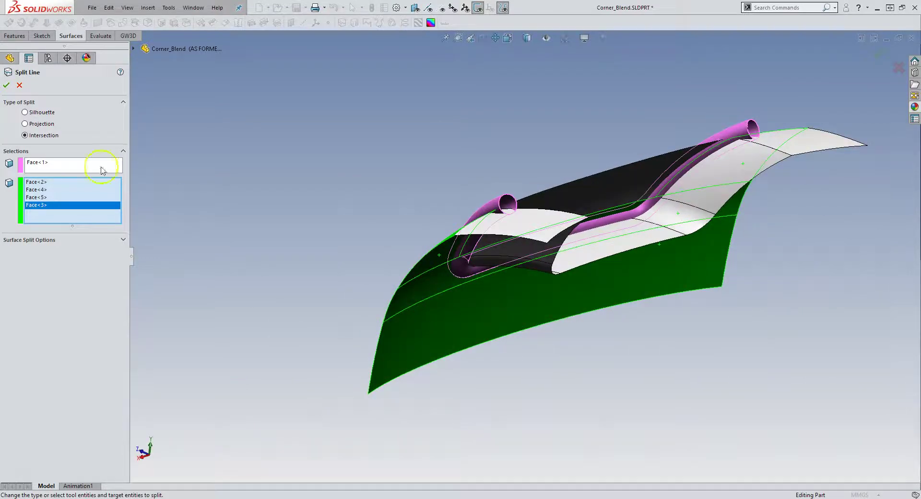
{"action": "left_click", "coordinate": [8, 83]}
{"action": "left_click", "coordinate": [307, 201]}
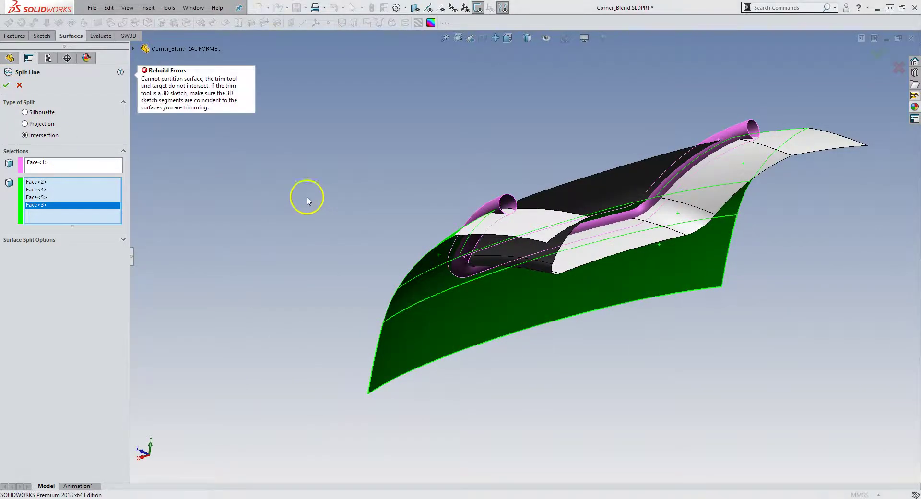
{"action": "left_click", "coordinate": [19, 85]}
Create an intersection split line with the swept tube across the blending strip and both blocks' front faces, leaving out the lower front face.
{"action": "middle_click_drag", "start_coordinate": [216, 139], "coordinate": [530, 164]}
{"action": "left_click", "coordinate": [342, 24]}
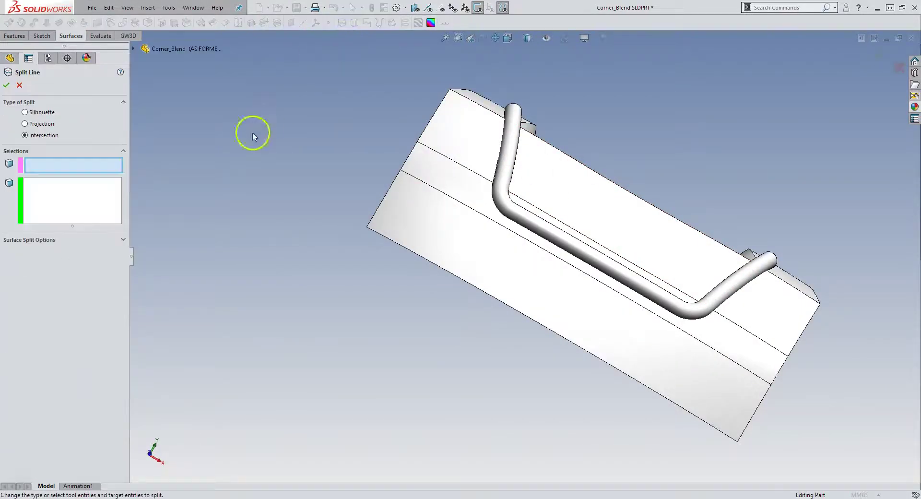
{"action": "left_click", "coordinate": [510, 111]}
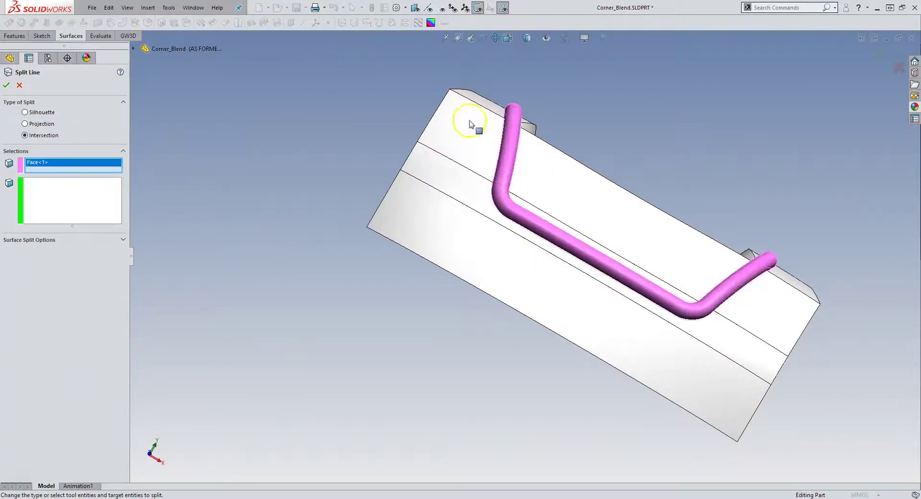
{"action": "left_click", "coordinate": [72, 201]}
{"action": "left_click", "coordinate": [460, 236]}
{"action": "left_click", "coordinate": [460, 235]}
{"action": "left_click", "coordinate": [464, 188]}
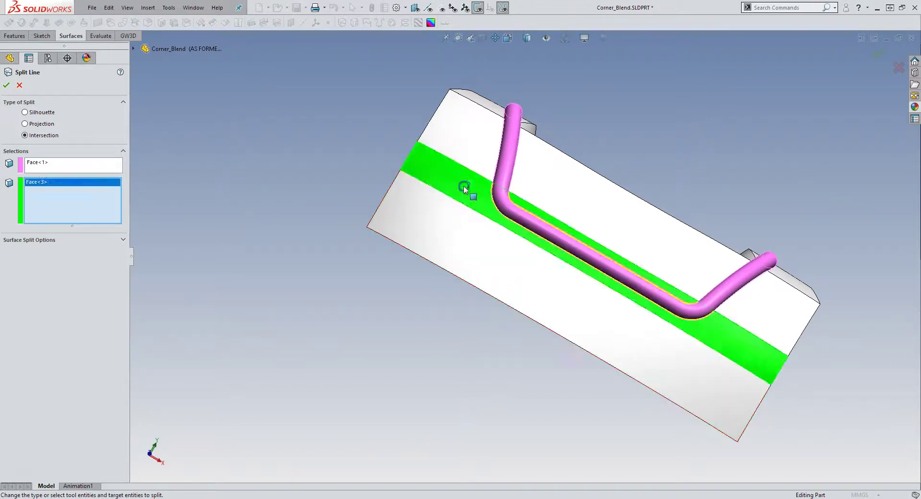
{"action": "left_click", "coordinate": [464, 149]}
{"action": "left_click", "coordinate": [736, 308]}
{"action": "middle_click_drag", "start_coordinate": [736, 308], "coordinate": [759, 256]}
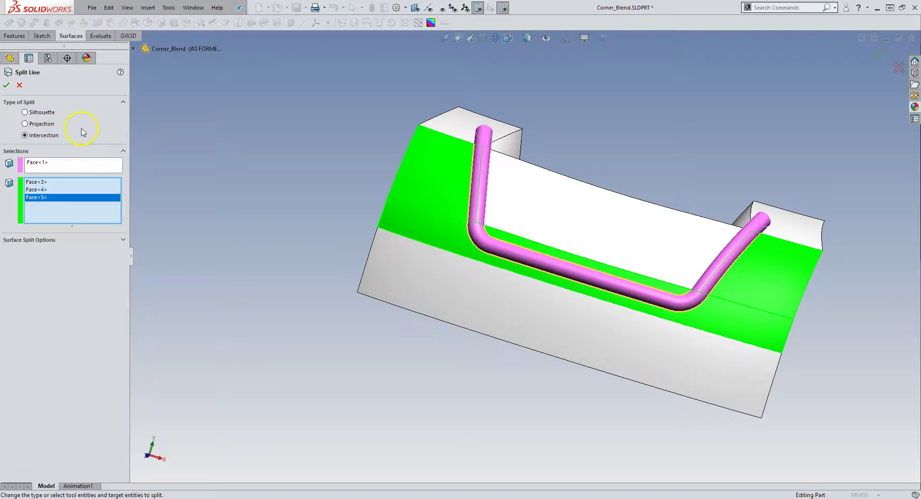
{"action": "left_click", "coordinate": [8, 91]}
Create an intersection split line with the tube across both blocks' inner side faces, the two fillets and the face between them.
{"action": "middle_click_drag", "start_coordinate": [323, 144], "coordinate": [243, 173]}
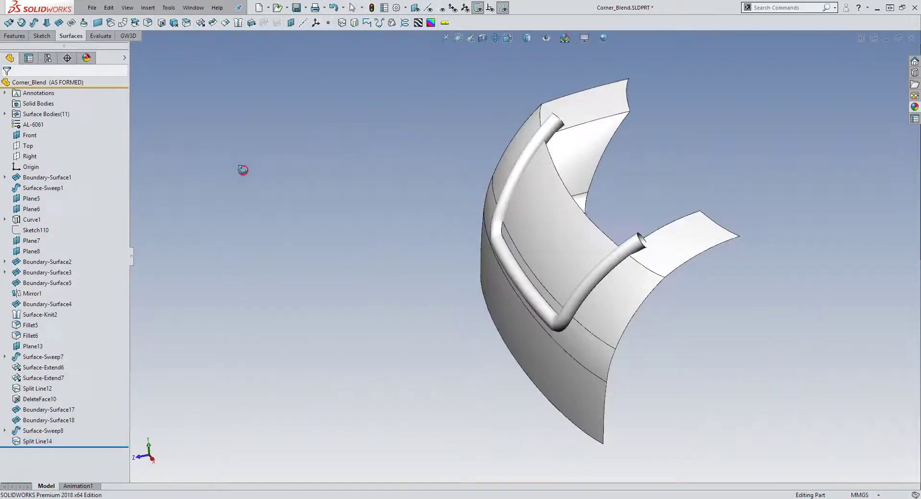
{"action": "left_click", "coordinate": [342, 24]}
{"action": "left_click", "coordinate": [530, 162]}
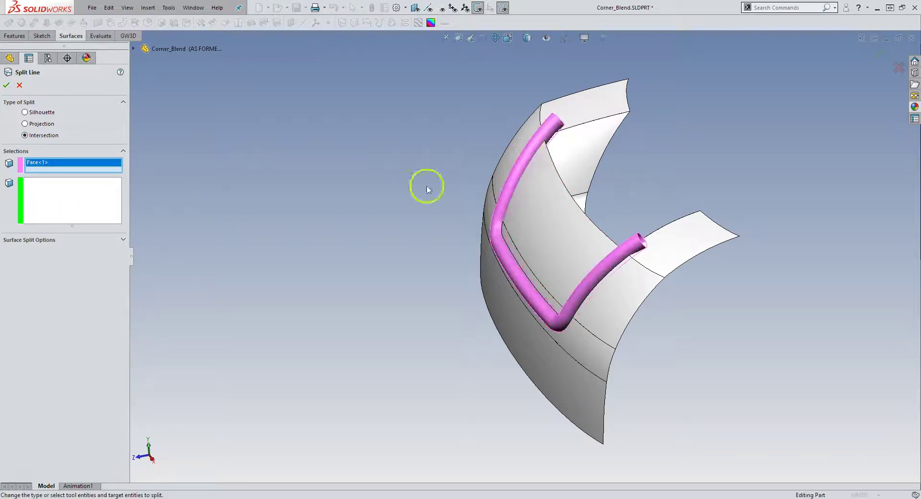
{"action": "left_click", "coordinate": [45, 214]}
{"action": "middle_click_drag", "start_coordinate": [266, 227], "coordinate": [335, 285]}
{"action": "left_click", "coordinate": [590, 162]}
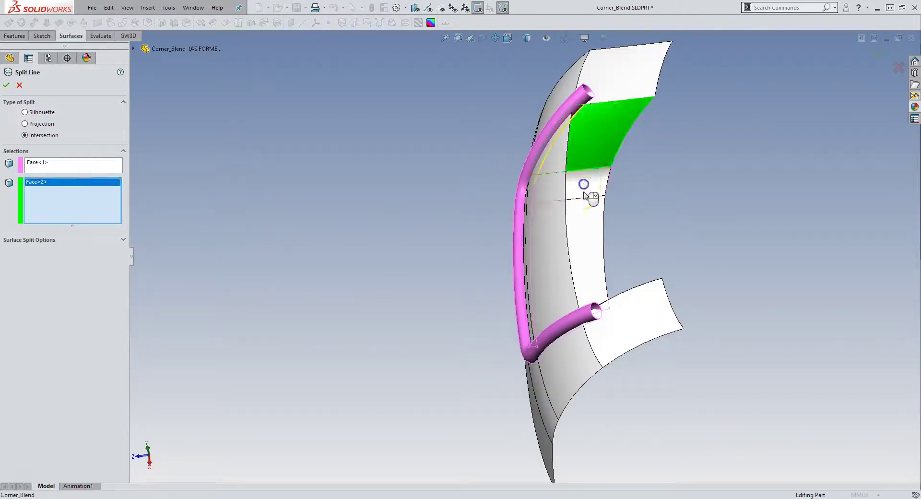
{"action": "left_click", "coordinate": [585, 186]}
{"action": "left_click", "coordinate": [582, 218]}
{"action": "middle_click_drag", "start_coordinate": [581, 222], "coordinate": [592, 393]}
{"action": "left_click", "coordinate": [592, 335]}
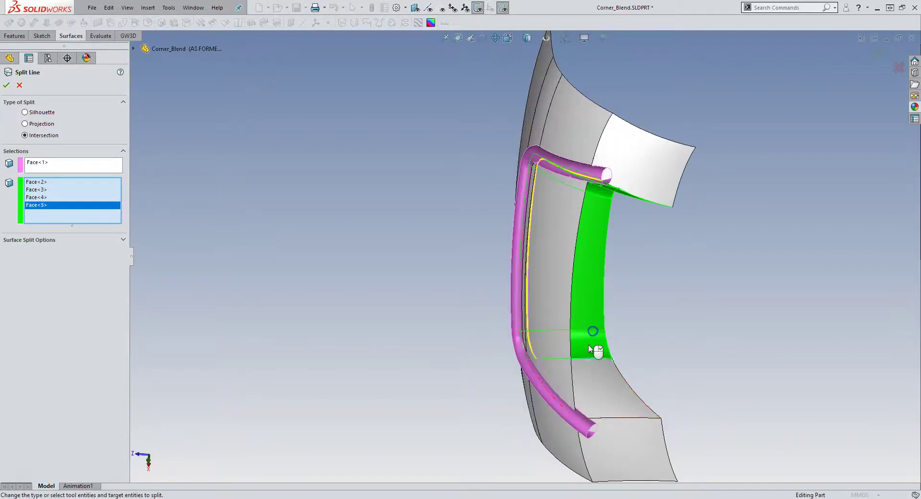
{"action": "left_click", "coordinate": [594, 373]}
{"action": "left_click", "coordinate": [6, 85]}
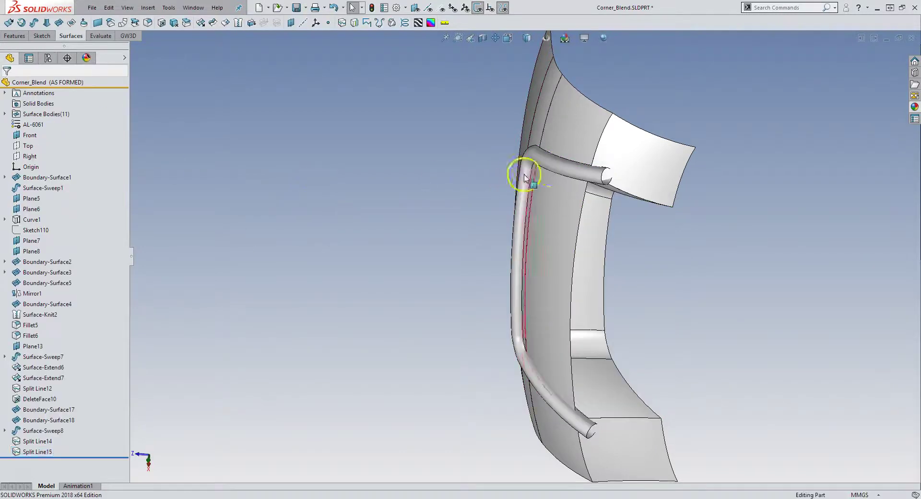
Hide the swept tube and the boundary surface bridging the two blocks to expose the split edges.
{"action": "left_click", "coordinate": [557, 166]}
{"action": "left_click", "coordinate": [601, 94]}
{"action": "middle_click_drag", "start_coordinate": [601, 94], "coordinate": [556, 242]}
{"action": "left_click", "coordinate": [557, 241]}
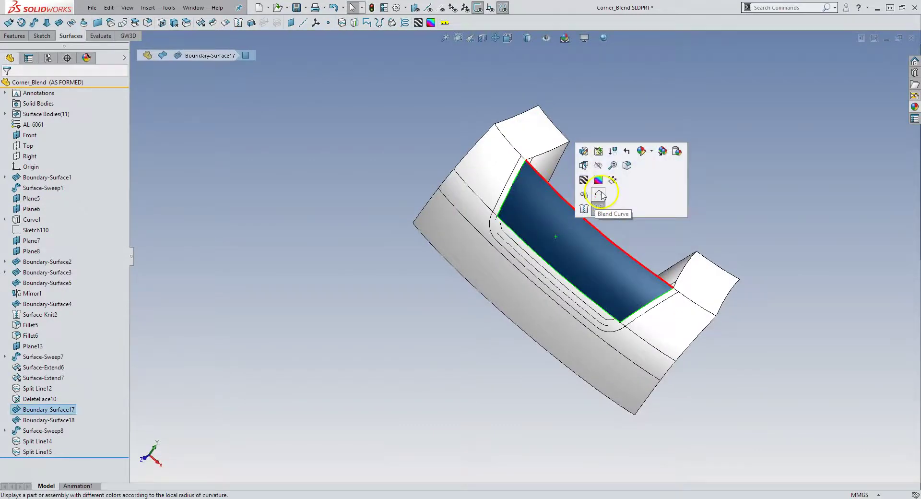
{"action": "left_click", "coordinate": [597, 179]}
{"action": "middle_click_drag", "start_coordinate": [588, 189], "coordinate": [572, 155]}
{"action": "scroll", "coordinate": [579, 223], "scroll_direction": "down", "scroll_amount": 3}
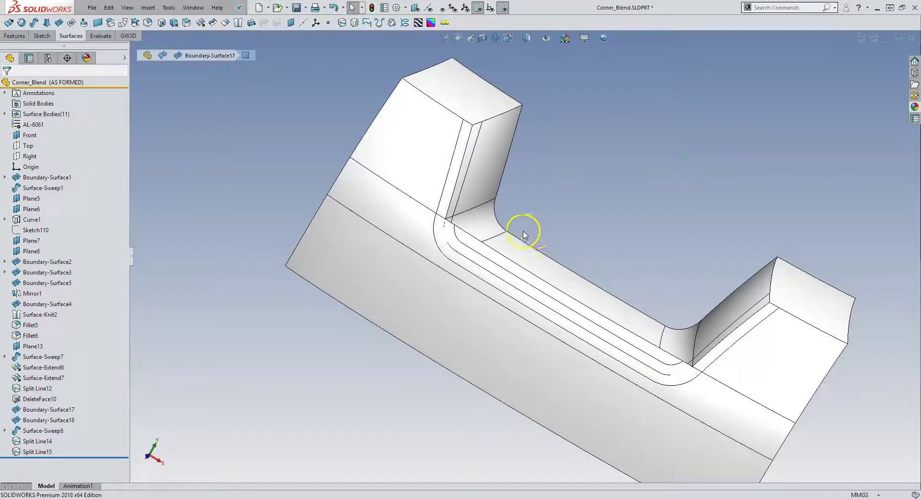
{"action": "middle_click_drag", "start_coordinate": [517, 231], "coordinate": [452, 195]}
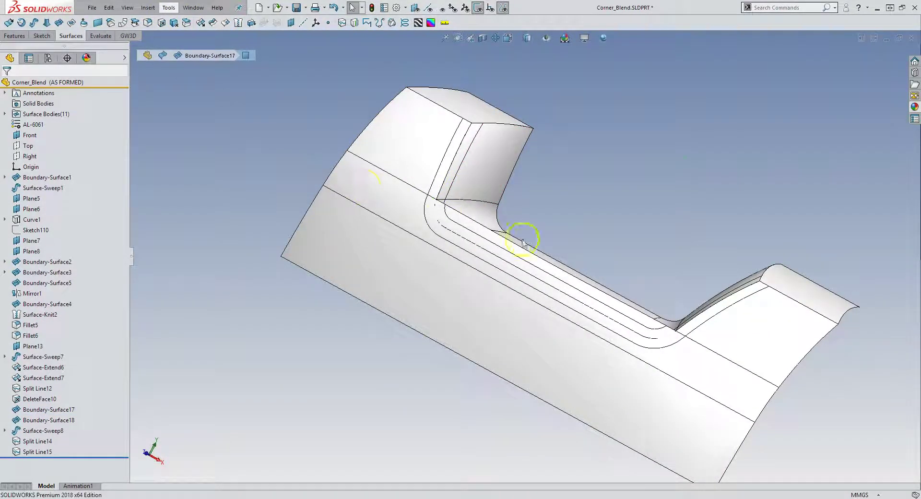
Delete the narrow split faces along both sides of the opening's edge, across both blocks and the bottom corners, without patching the gap.
{"action": "left_click", "coordinate": [162, 23]}
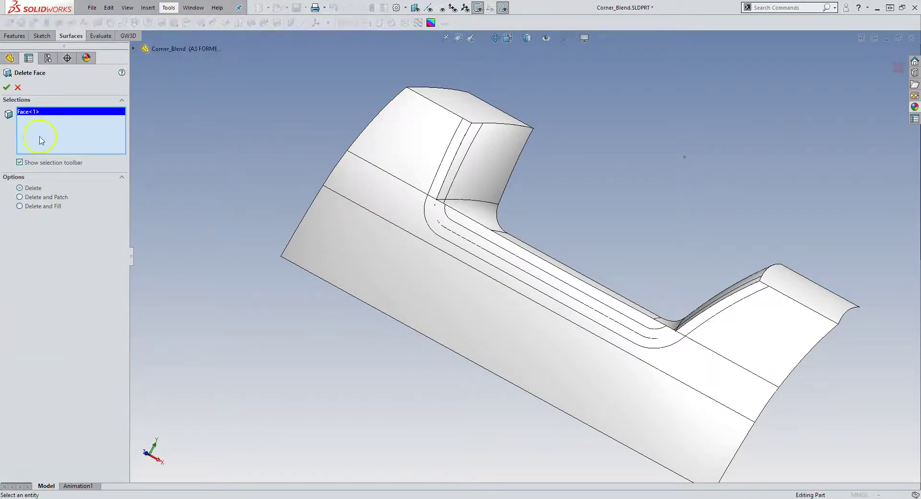
{"action": "right_click", "coordinate": [56, 140]}
{"action": "left_click", "coordinate": [67, 144]}
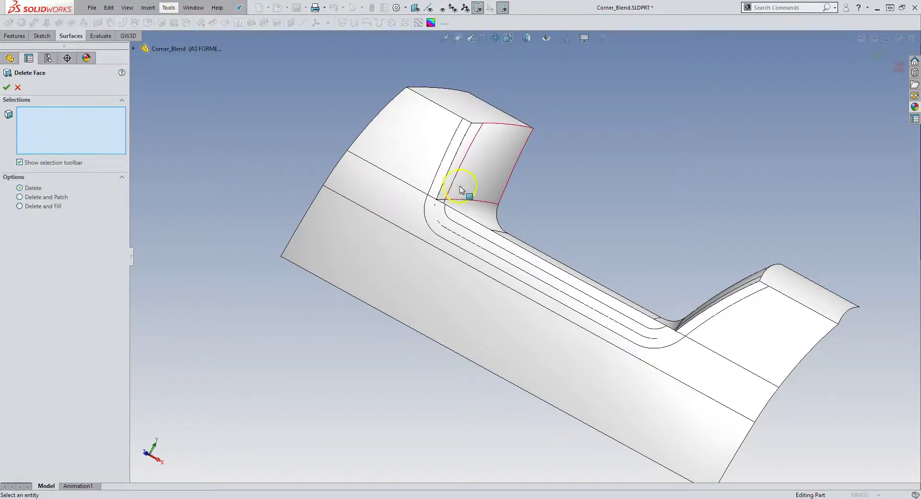
{"action": "scroll", "coordinate": [444, 194], "scroll_direction": "down", "scroll_amount": 3}
{"action": "left_click", "coordinate": [441, 196]}
{"action": "left_click", "coordinate": [456, 201]}
{"action": "left_click", "coordinate": [429, 257]}
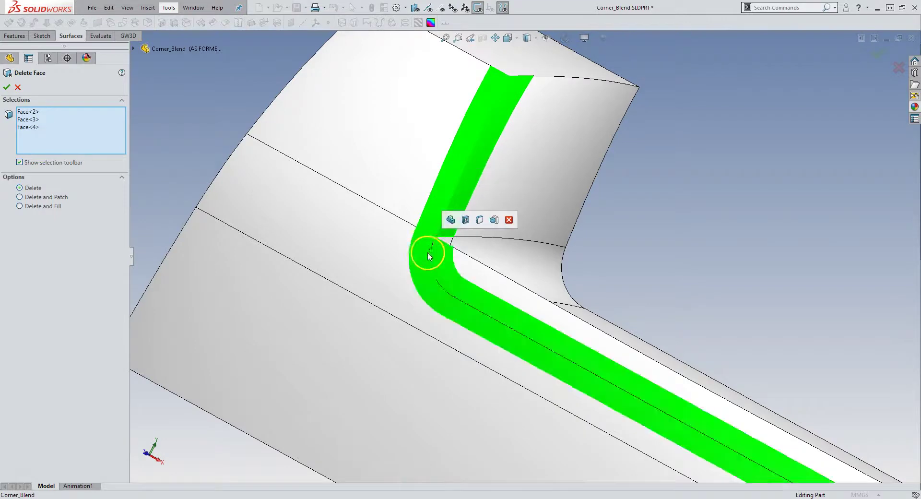
{"action": "middle_click_drag", "start_coordinate": [447, 268], "coordinate": [467, 270]}
{"action": "left_click", "coordinate": [451, 287]}
{"action": "left_click", "coordinate": [436, 309]}
{"action": "middle_click_drag", "start_coordinate": [438, 306], "coordinate": [537, 236]}
{"action": "left_click", "coordinate": [507, 294]}
{"action": "scroll", "coordinate": [646, 169], "scroll_direction": "up", "scroll_amount": 2}
{"action": "middle_click_drag", "start_coordinate": [646, 169], "coordinate": [757, 422]}
{"action": "left_click", "coordinate": [789, 341]}
{"action": "scroll", "coordinate": [733, 310], "scroll_direction": "down", "scroll_amount": 5}
{"action": "left_click", "coordinate": [651, 283]}
{"action": "scroll", "coordinate": [651, 283], "scroll_direction": "up", "scroll_amount": 5}
{"action": "middle_click_drag", "start_coordinate": [650, 283], "coordinate": [596, 134]}
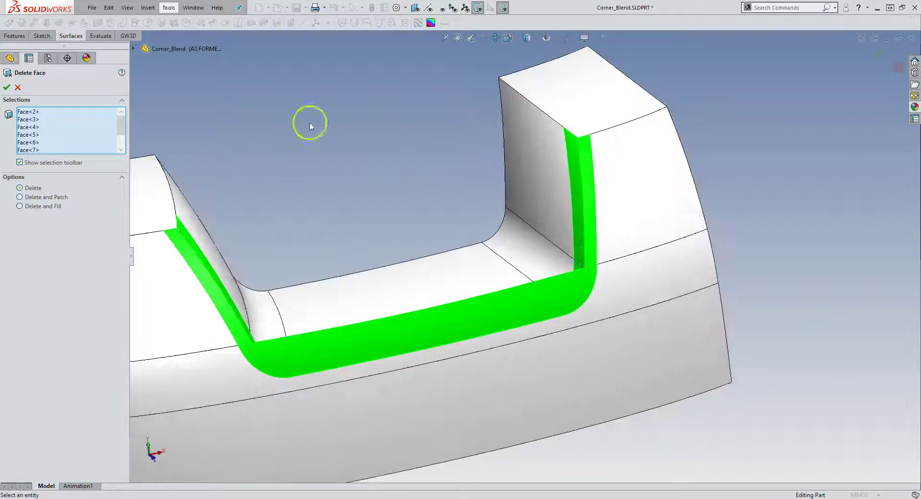
{"action": "left_click", "coordinate": [8, 87]}
{"action": "scroll", "coordinate": [384, 189], "scroll_direction": "up", "scroll_amount": 8}
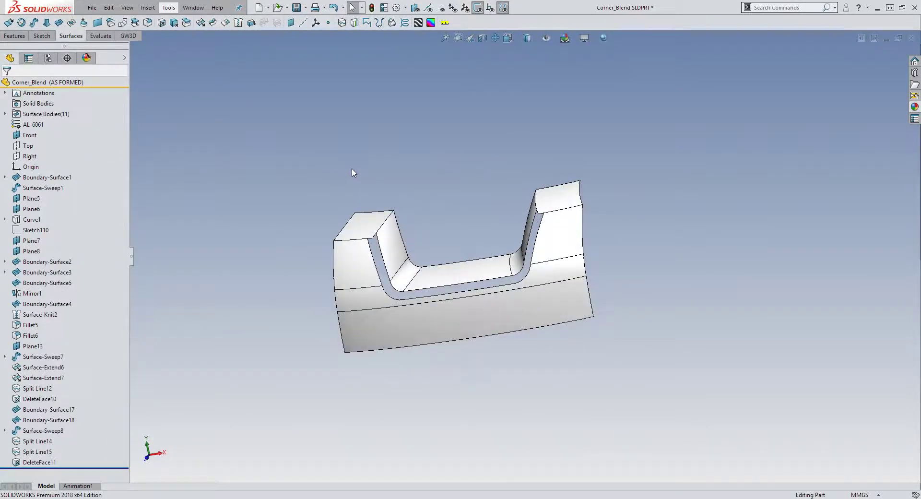
{"action": "scroll", "coordinate": [397, 263], "scroll_direction": "down", "scroll_amount": 3}
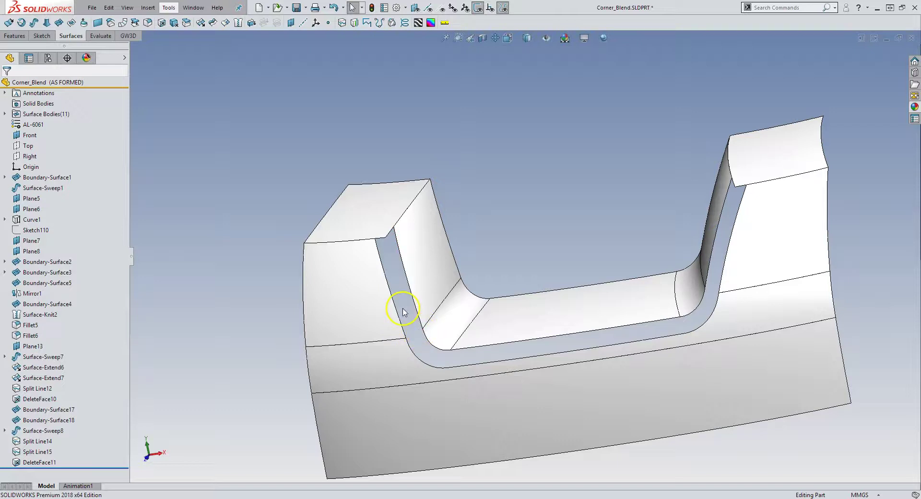
In a new 3D sketch, draw a Bezier style spline across the gap from the left fillet's upper edge endpoint to the front edge endpoint.
{"action": "left_click", "coordinate": [152, 8]}
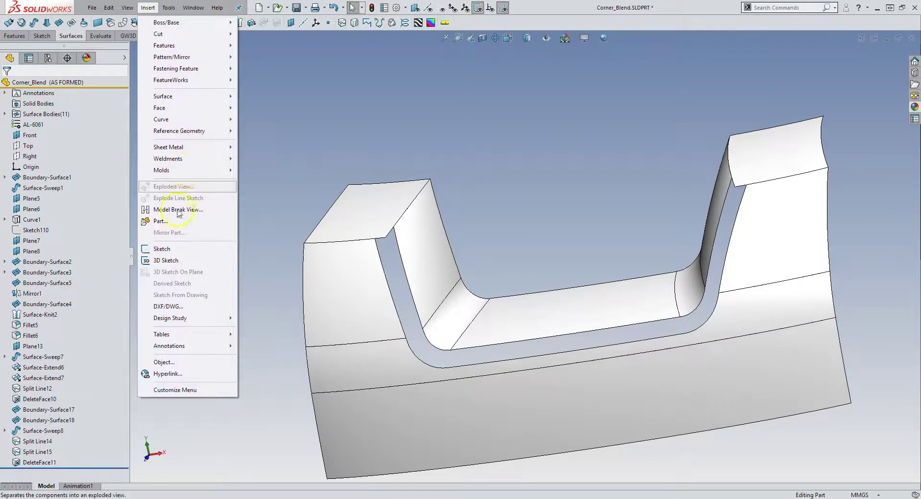
{"action": "left_click", "coordinate": [155, 257]}
{"action": "left_click", "coordinate": [200, 22]}
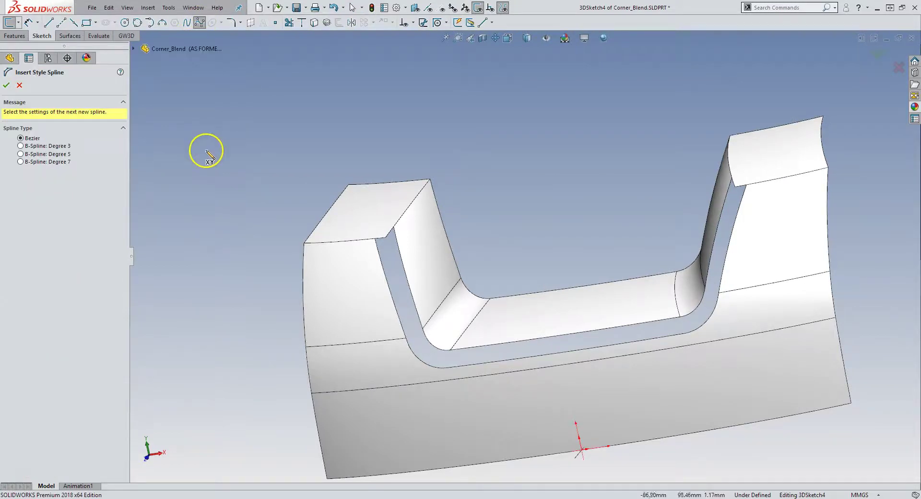
{"action": "scroll", "coordinate": [416, 314], "scroll_direction": "down", "scroll_amount": 3}
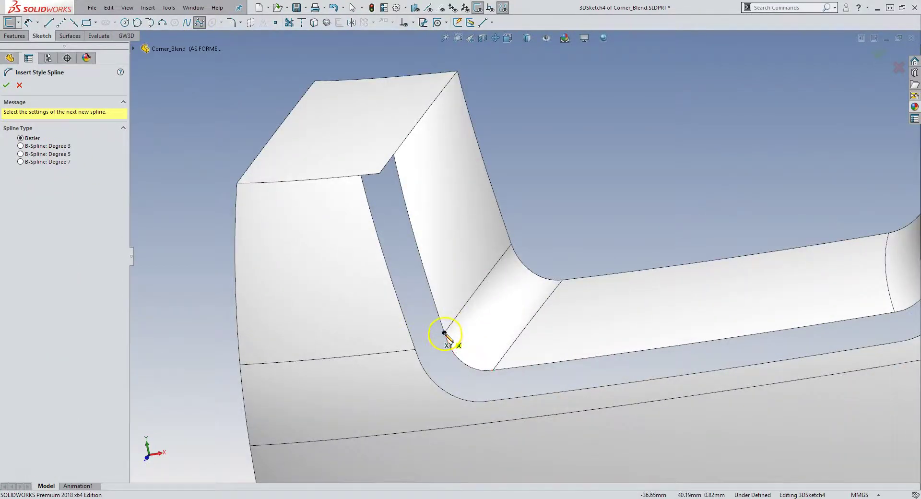
{"action": "left_click", "coordinate": [444, 333]}
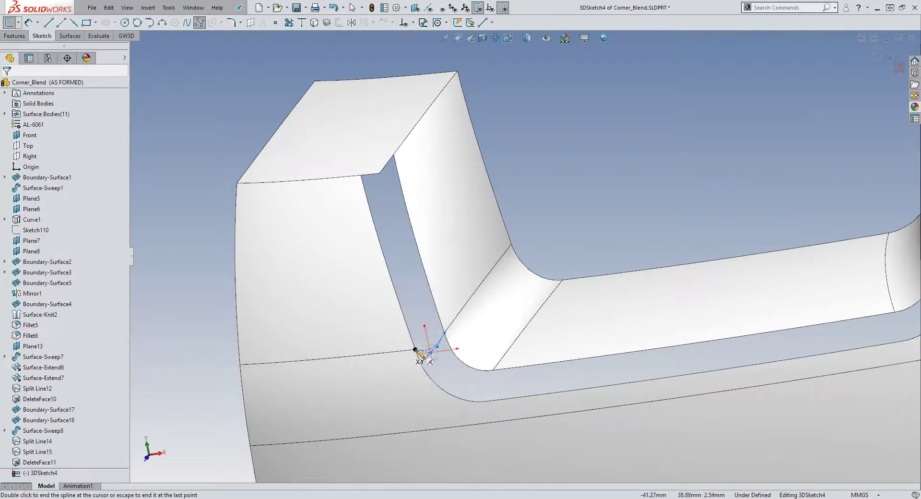
{"action": "scroll", "coordinate": [425, 326], "scroll_direction": "down", "scroll_amount": 4}
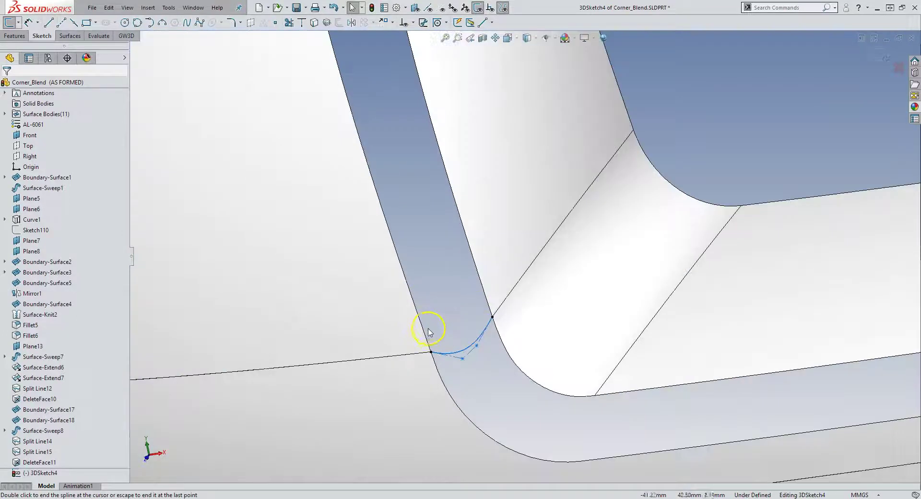
Try to make the style spline tangent to the left block's horizontal front edge, and undo the relation.
{"action": "left_click", "coordinate": [421, 353]}
{"action": "left_click", "coordinate": [456, 356], "text": "ctrl"}
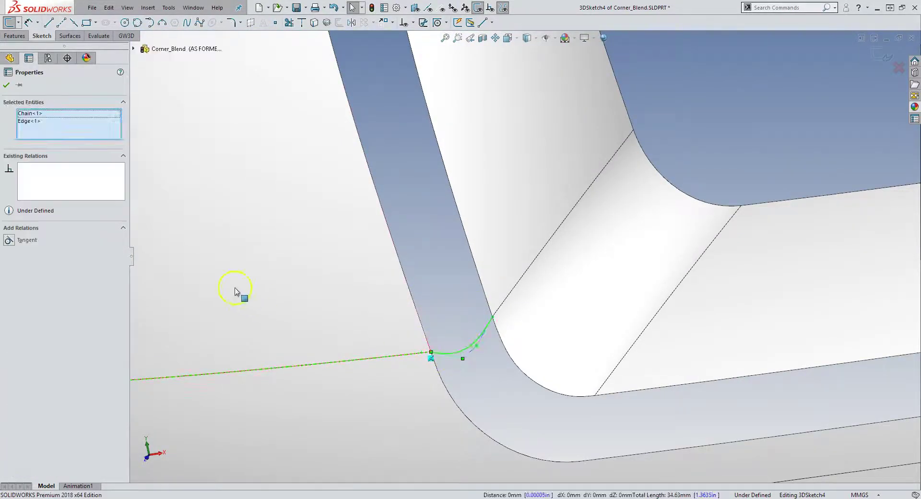
{"action": "left_click", "coordinate": [20, 245]}
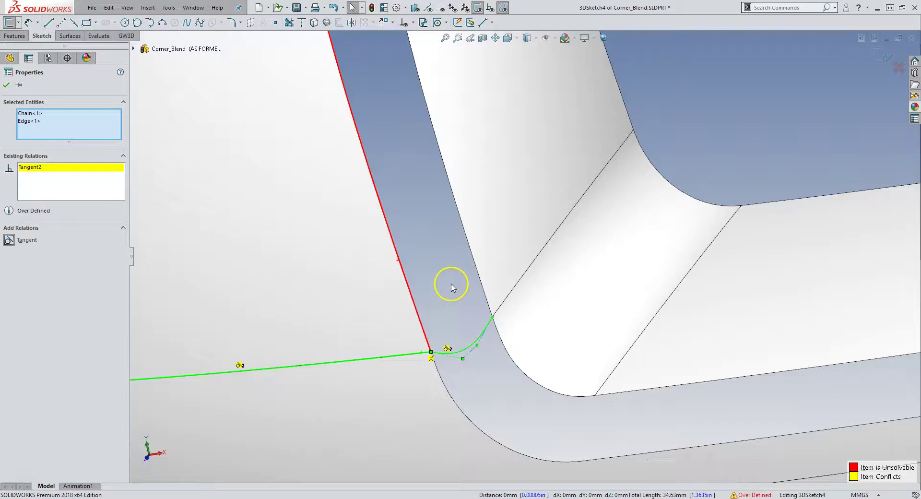
{"action": "key", "text": "Escape"}
{"action": "key", "text": "ctrl+z"}
Reposition the spline's control vertex near the front edge and try the tangent relation with that edge again.
{"action": "left_click_drag", "start_coordinate": [463, 359], "coordinate": [456, 327]}
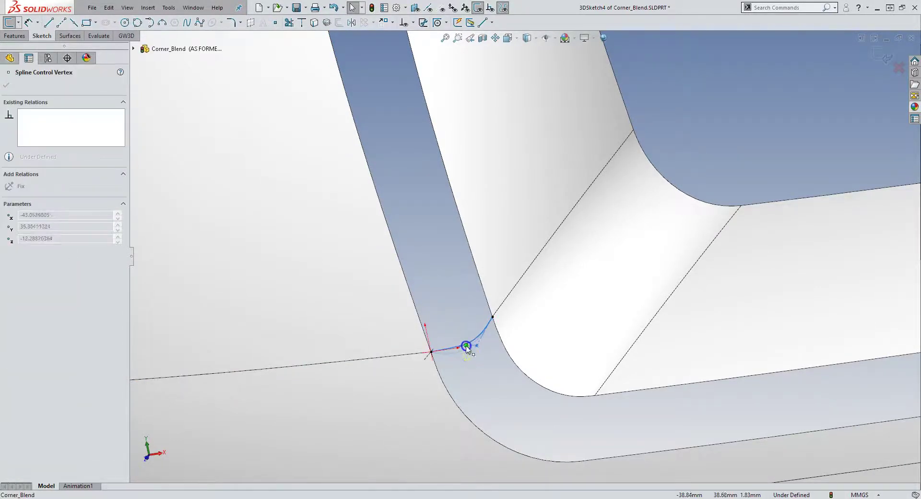
{"action": "left_click", "coordinate": [432, 352]}
{"action": "scroll", "coordinate": [427, 339], "scroll_direction": "down", "scroll_amount": 5}
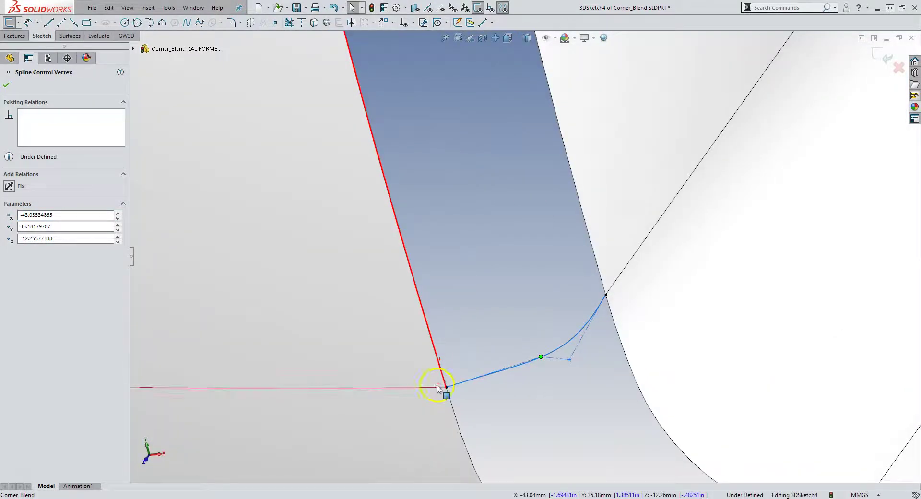
{"action": "left_click", "coordinate": [437, 387]}
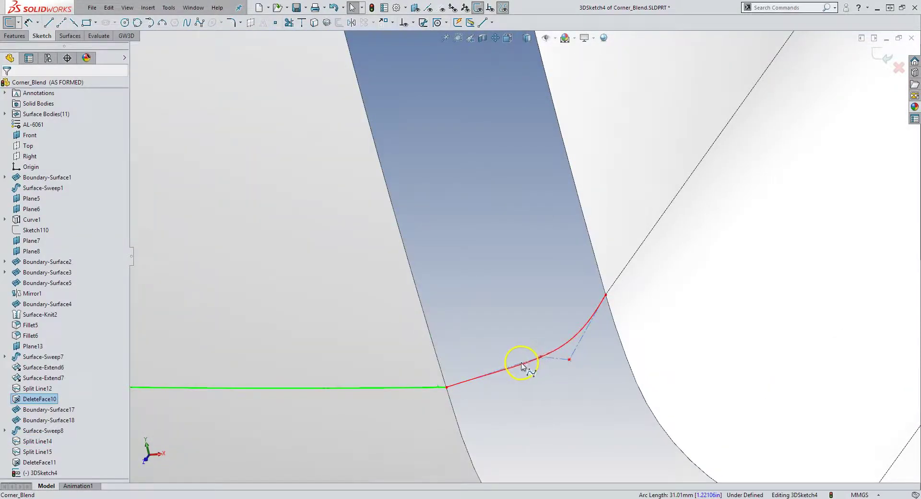
{"action": "scroll", "coordinate": [522, 366], "scroll_direction": "down", "scroll_amount": 2}
{"action": "left_click", "coordinate": [512, 354], "text": "ctrl"}
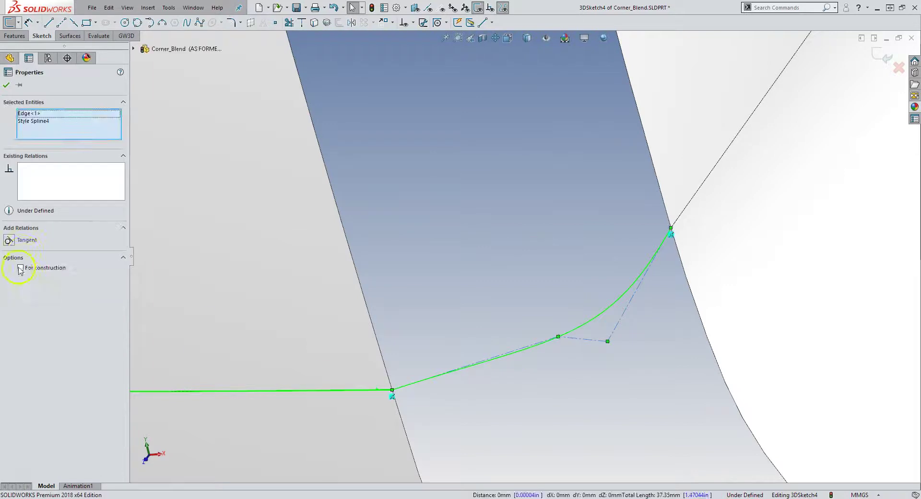
{"action": "left_click", "coordinate": [9, 239]}
{"action": "left_click", "coordinate": [528, 270]}
{"action": "scroll", "coordinate": [532, 317], "scroll_direction": "up", "scroll_amount": 4}
{"action": "middle_click_drag", "start_coordinate": [533, 317], "coordinate": [563, 362]}
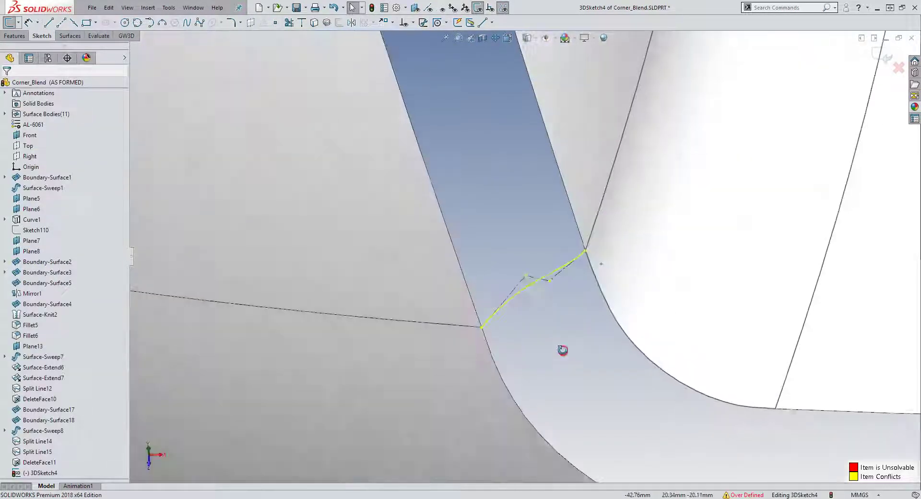
Remove the tangent relation and reshape the spline into a smooth arc across the gap by moving its control vertices.
{"action": "left_click", "coordinate": [538, 273]}
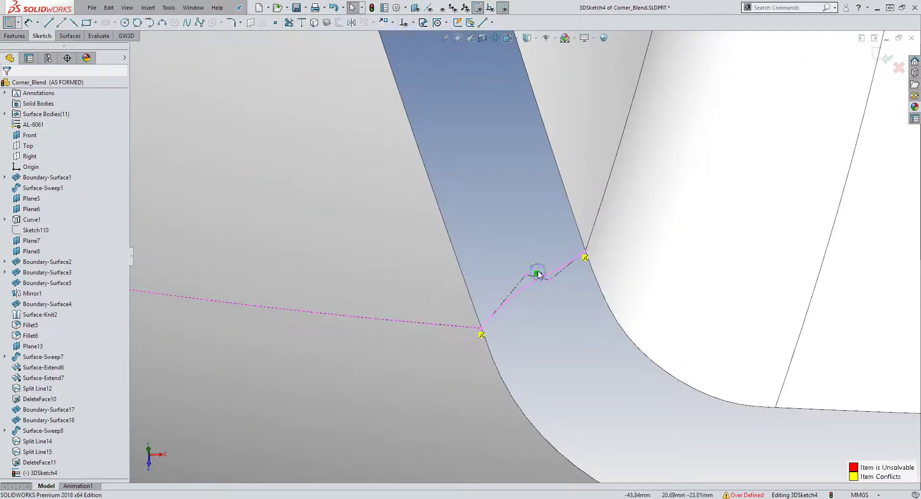
{"action": "left_click_drag", "start_coordinate": [532, 274], "coordinate": [546, 332]}
{"action": "middle_click_drag", "start_coordinate": [546, 332], "coordinate": [544, 363]}
{"action": "left_click_drag", "start_coordinate": [543, 333], "coordinate": [516, 316]}
{"action": "middle_click_drag", "start_coordinate": [516, 317], "coordinate": [523, 226]}
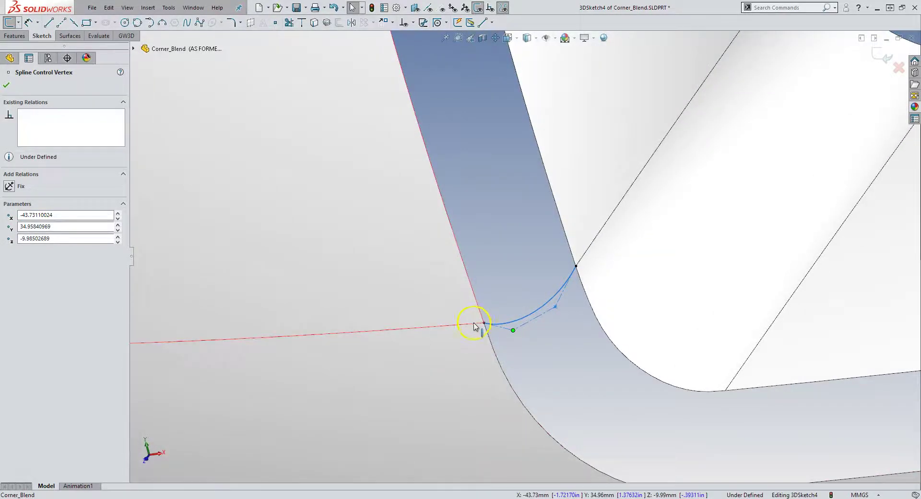
Try once more to add a tangent relation between the reshaped spline and the horizontal front edge.
{"action": "left_click", "coordinate": [472, 324]}
{"action": "left_click", "coordinate": [485, 325], "text": "ctrl"}
{"action": "left_click", "coordinate": [498, 329], "text": "ctrl"}
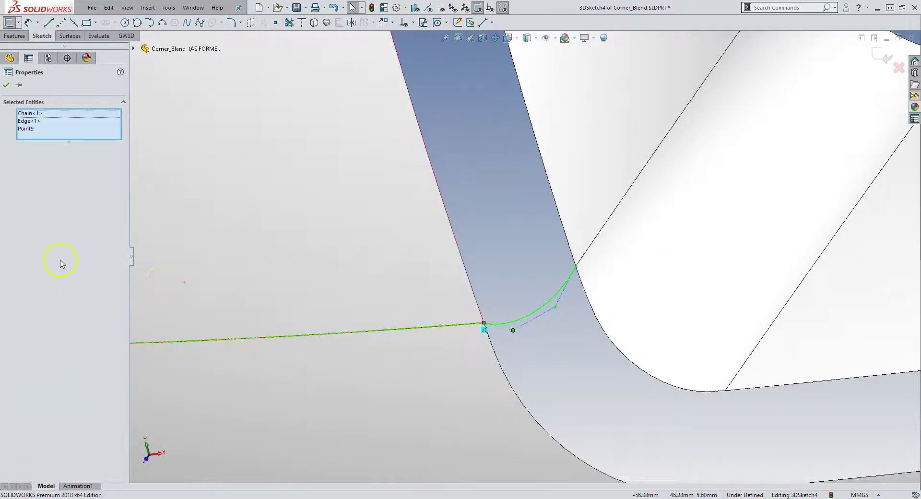
{"action": "key", "text": "Escape"}
{"action": "middle_click_drag", "start_coordinate": [529, 298], "coordinate": [553, 267]}
{"action": "scroll", "coordinate": [552, 270], "scroll_direction": "down", "scroll_amount": 2}
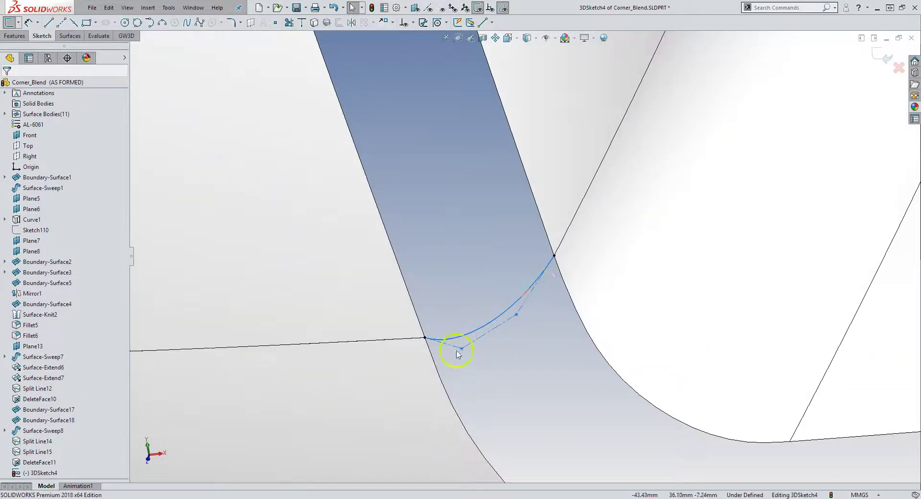
{"action": "left_click", "coordinate": [457, 349]}
{"action": "left_click", "coordinate": [420, 339], "text": "ctrl"}
{"action": "left_click", "coordinate": [9, 240]}
{"action": "scroll", "coordinate": [500, 268], "scroll_direction": "up", "scroll_amount": 3}
{"action": "middle_click_drag", "start_coordinate": [500, 267], "coordinate": [479, 327]}
{"action": "key", "text": "Escape"}
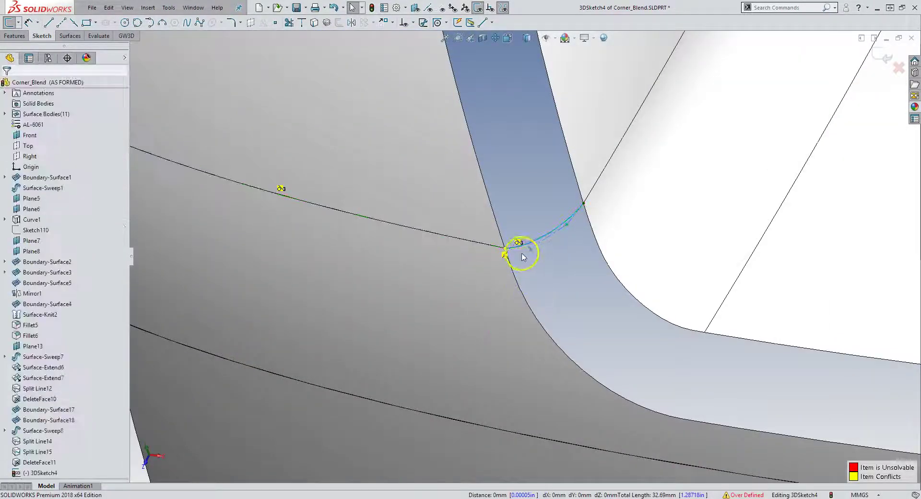
Undo the front edge tangency and move the control vertex nearest the inner fillet.
{"action": "scroll", "coordinate": [523, 255], "scroll_direction": "down", "scroll_amount": 3}
{"action": "mouse_move", "coordinate": [522, 255]}
{"action": "middle_mouse_down"}
{"action": "mouse_move", "coordinate": [503, 297]}
{"action": "mouse_move", "coordinate": [530, 253]}
{"action": "middle_mouse_up"}
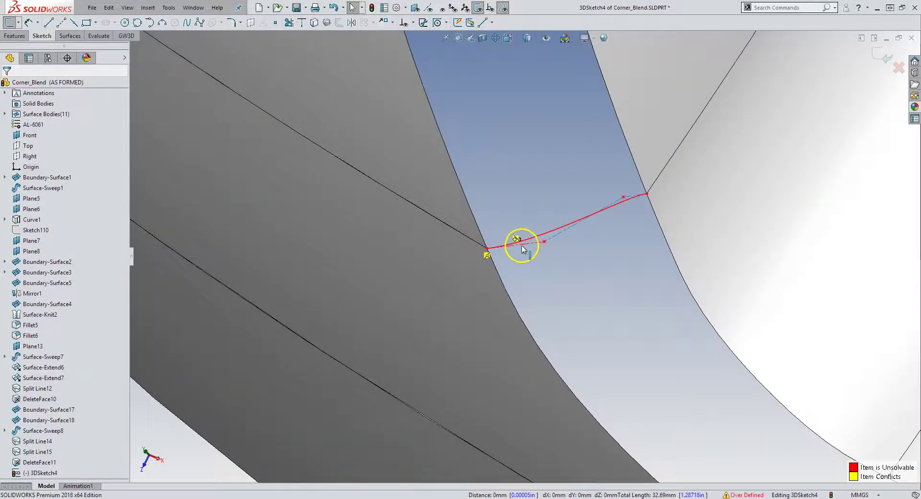
{"action": "key", "text": "ctrl+z"}
{"action": "key", "text": "Escape"}
{"action": "left_click_drag", "start_coordinate": [624, 196], "coordinate": [614, 226]}
{"action": "middle_click_drag", "start_coordinate": [609, 192], "coordinate": [645, 254]}
{"action": "left_click_drag", "start_coordinate": [645, 255], "coordinate": [623, 226]}
{"action": "middle_click_drag", "start_coordinate": [623, 226], "coordinate": [597, 237]}
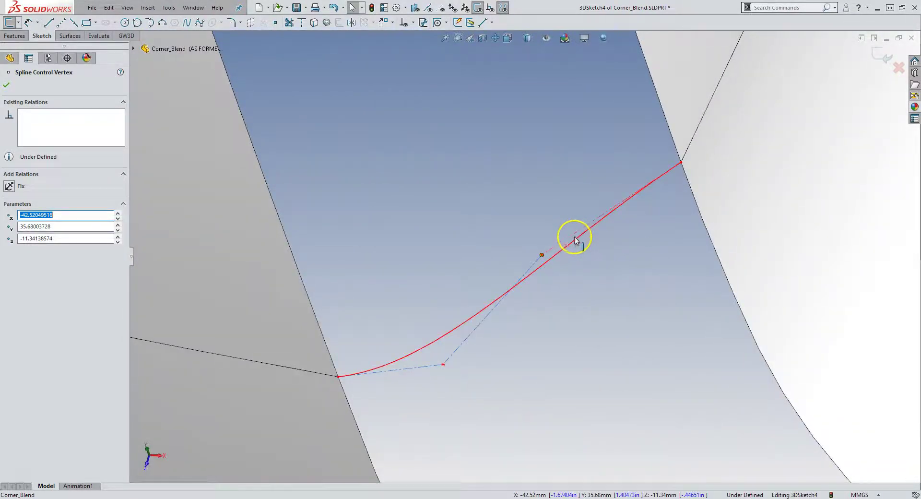
Try to make the spline tangent to the inner fillet's upper edge, and discard the 3D sketch.
{"action": "left_click", "coordinate": [576, 238]}
{"action": "left_click", "coordinate": [685, 152], "text": "ctrl"}
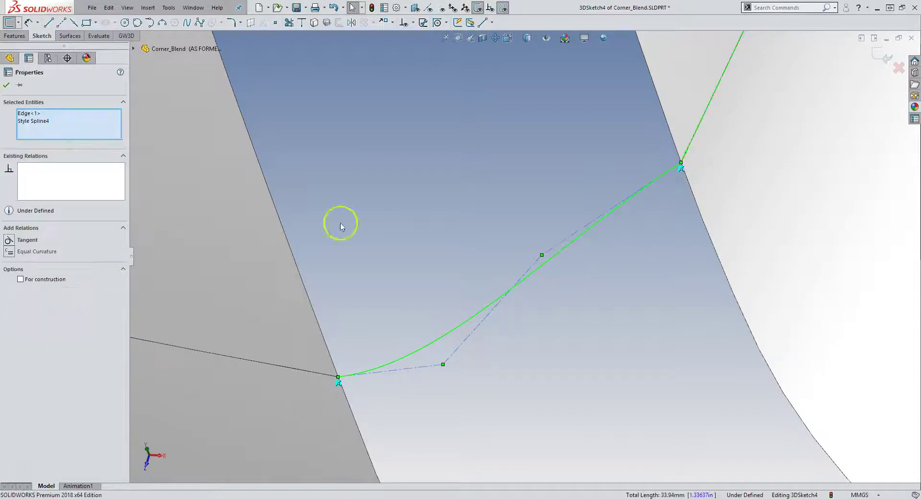
{"action": "left_click", "coordinate": [27, 240]}
{"action": "key", "text": "Escape"}
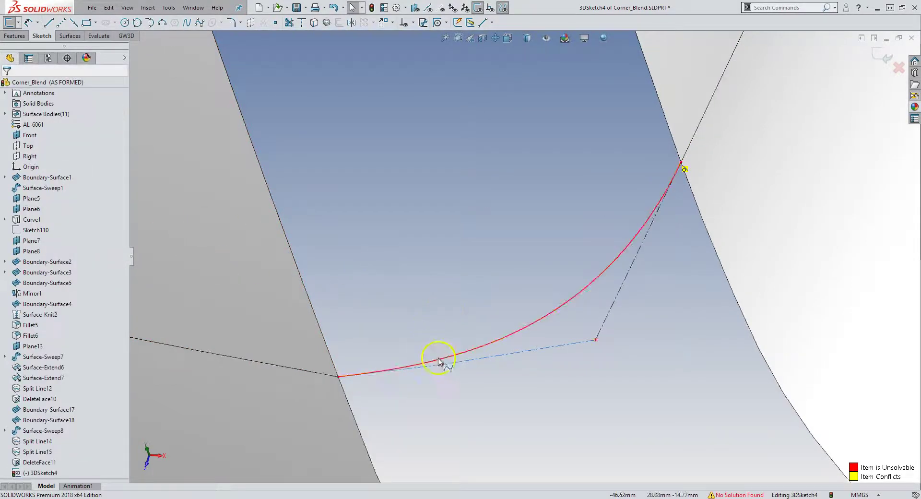
{"action": "key", "text": "z"}
{"action": "key", "text": "z"}
{"action": "key", "text": "z"}
{"action": "key", "text": "z"}
{"action": "key", "text": "z"}
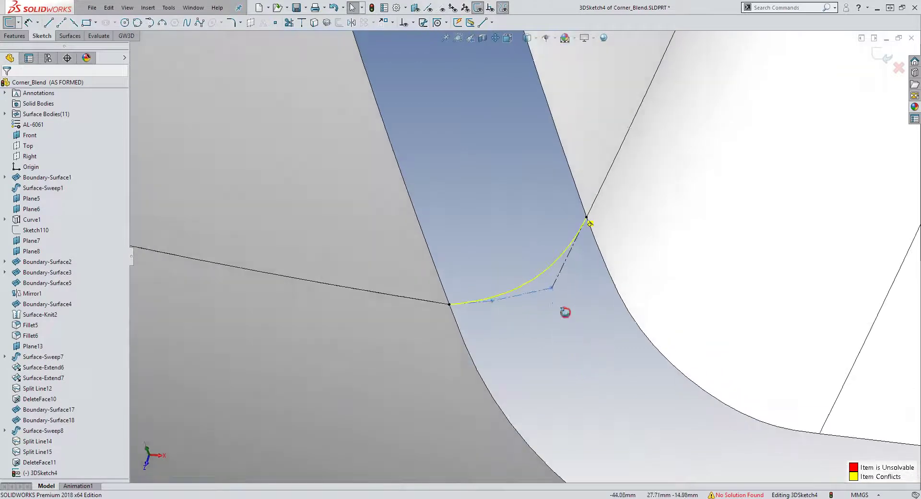
{"action": "key", "text": "z"}
{"action": "key", "text": "z"}
{"action": "key", "text": "z"}
{"action": "key", "text": "z"}
{"action": "middle_click_drag", "start_coordinate": [549, 275], "coordinate": [520, 273]}
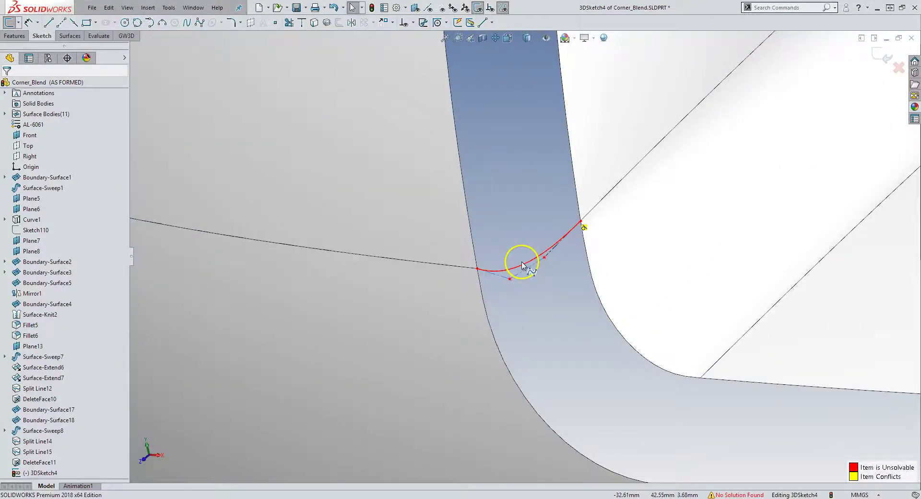
{"action": "left_click", "coordinate": [899, 68]}
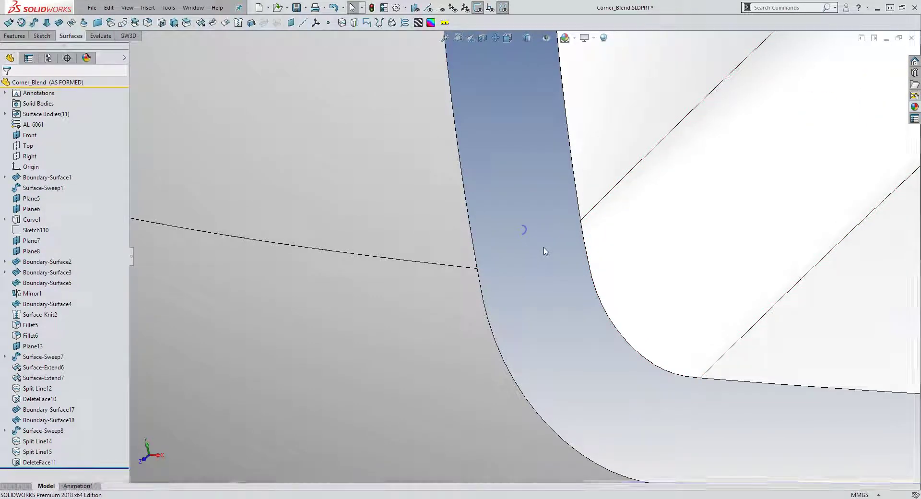
{"action": "key", "text": "z"}
{"action": "key", "text": "z"}
{"action": "key", "text": "z"}
{"action": "key", "text": "z"}
{"action": "middle_click_drag", "start_coordinate": [549, 249], "coordinate": [546, 205]}
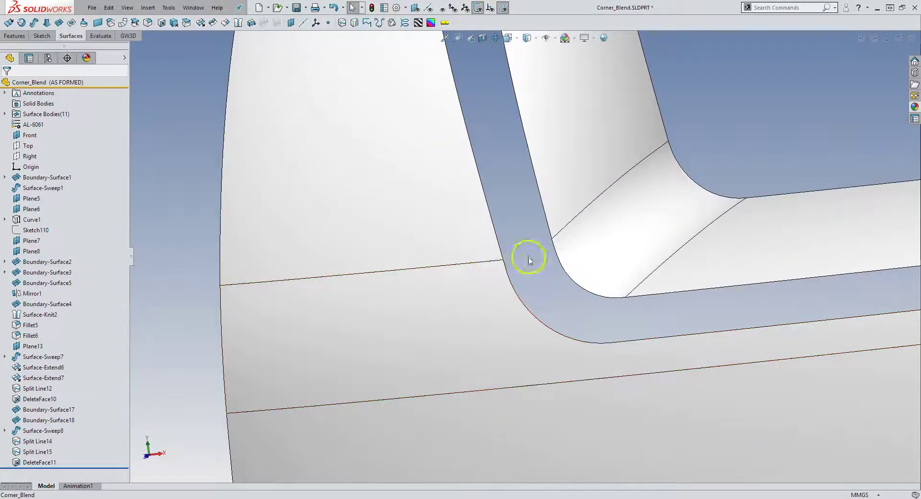
{"action": "scroll", "coordinate": [546, 250], "scroll_direction": "up", "scroll_amount": 2}
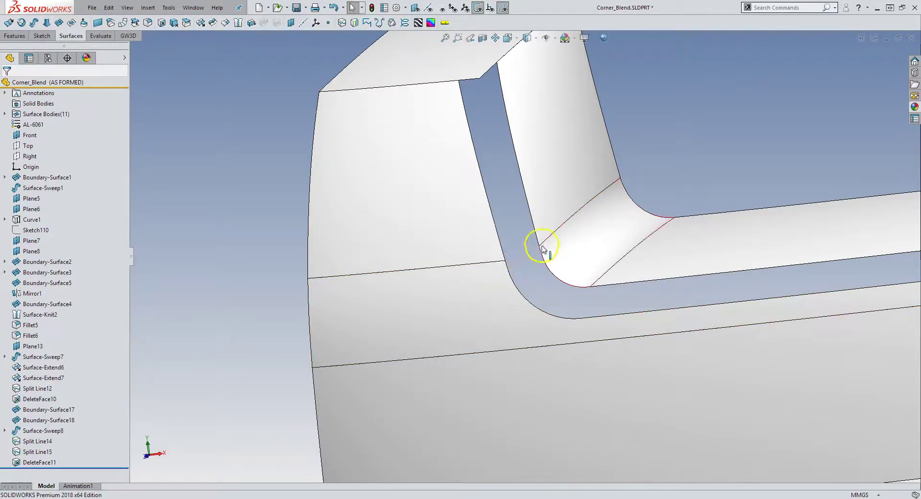
{"action": "scroll", "coordinate": [542, 261], "scroll_direction": "up", "scroll_amount": 5}
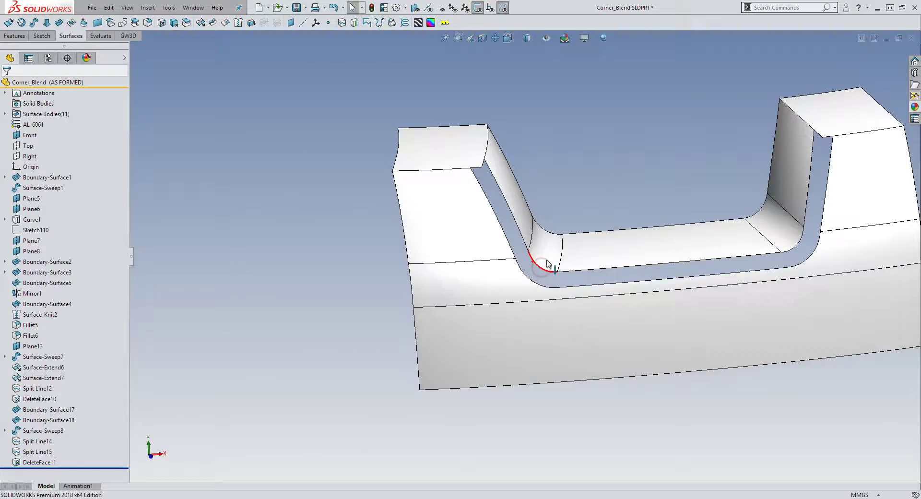
{"action": "scroll", "coordinate": [554, 239], "scroll_direction": "down", "scroll_amount": 3}
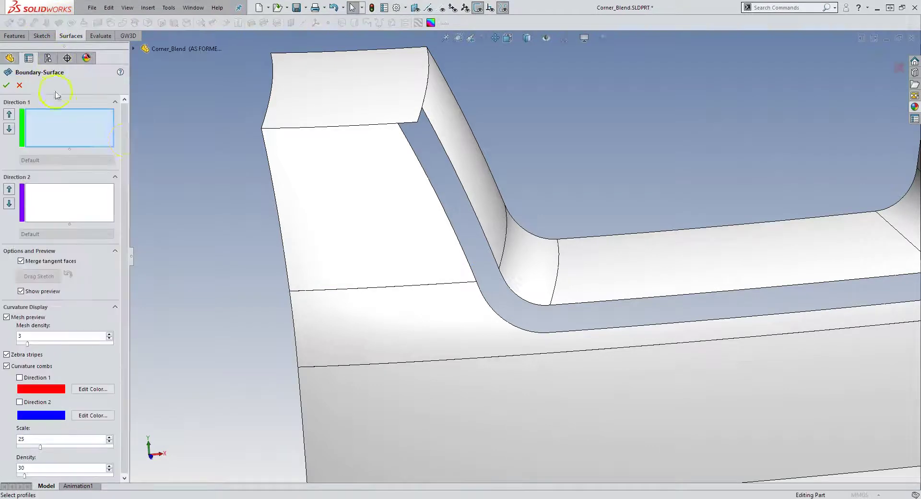
{"action": "left_click", "coordinate": [468, 201]}
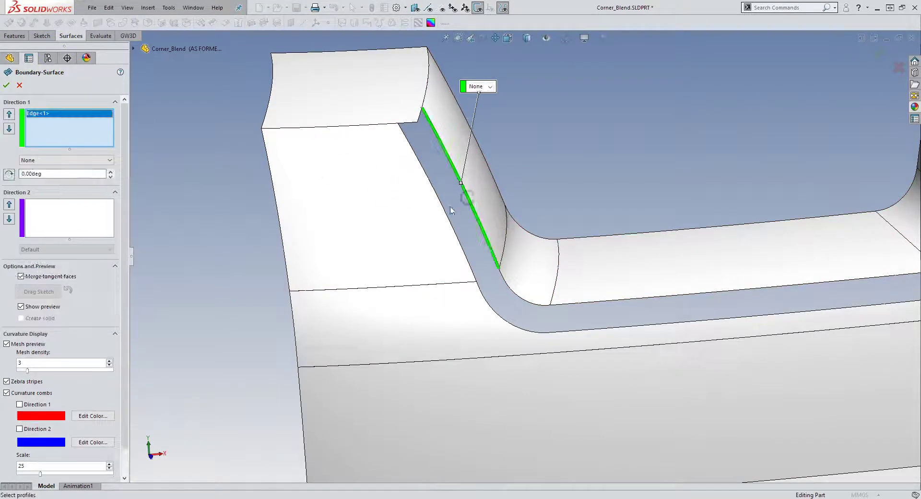
{"action": "left_click", "coordinate": [442, 208]}
{"action": "middle_click_drag", "start_coordinate": [499, 263], "coordinate": [305, 227]}
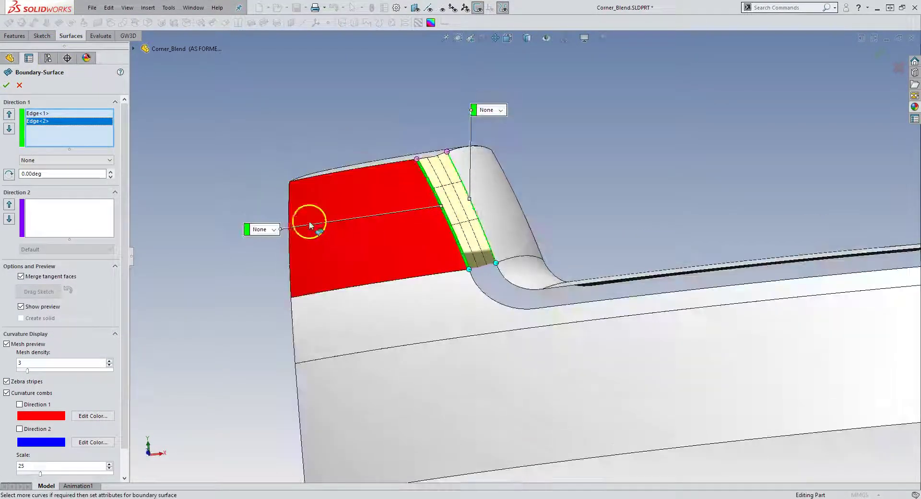
{"action": "left_click", "coordinate": [272, 230]}
{"action": "left_click", "coordinate": [270, 251]}
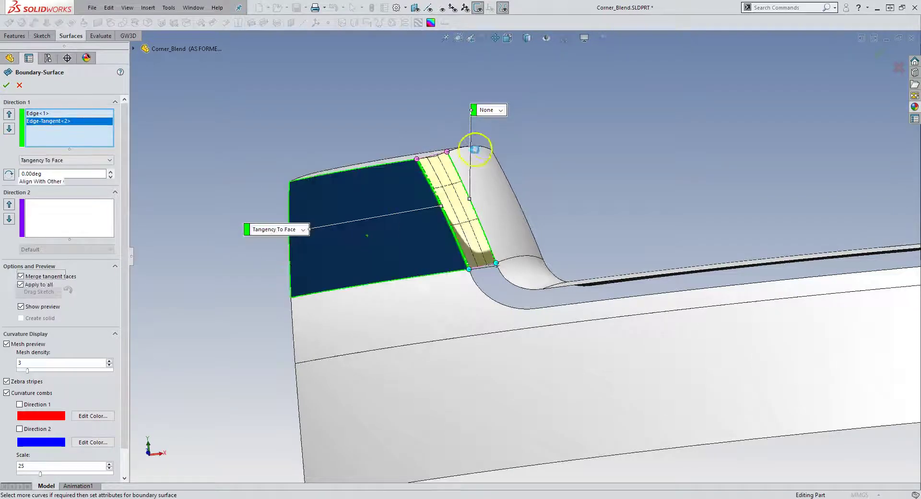
{"action": "left_click", "coordinate": [486, 112]}
{"action": "left_click", "coordinate": [494, 131]}
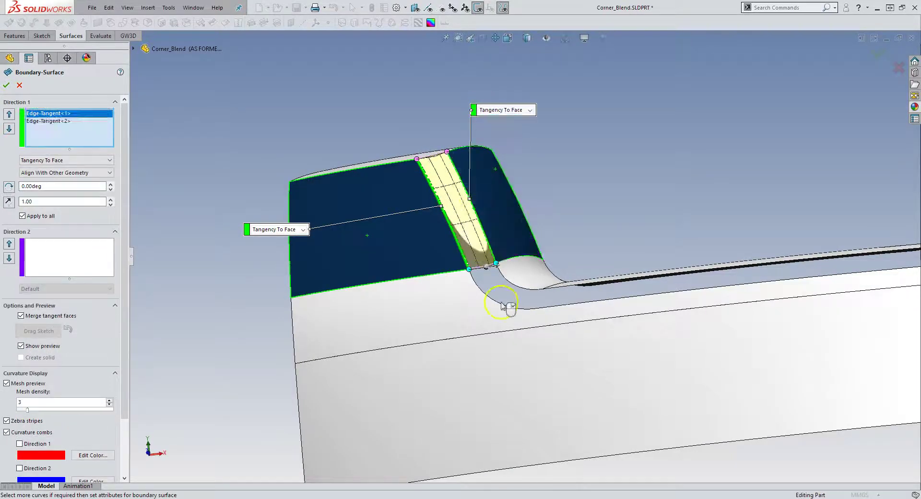
{"action": "middle_click_drag", "start_coordinate": [500, 304], "coordinate": [552, 183]}
{"action": "scroll", "coordinate": [484, 254], "scroll_direction": "down", "scroll_amount": 5}
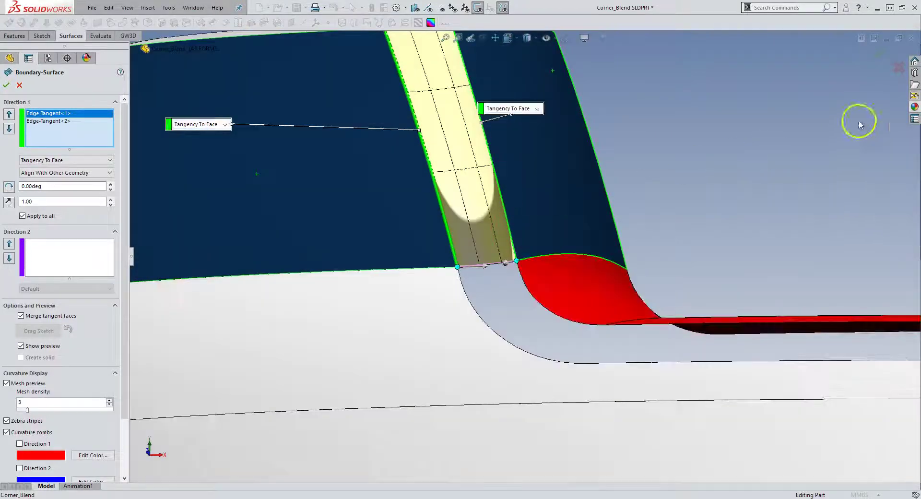
{"action": "left_click", "coordinate": [897, 69]}
Create a blend curve across the gap between the inner fillet's start edge and the outer face's horizontal split edge, tangent to both edges.
{"action": "middle_click_drag", "start_coordinate": [695, 153], "coordinate": [592, 229]}
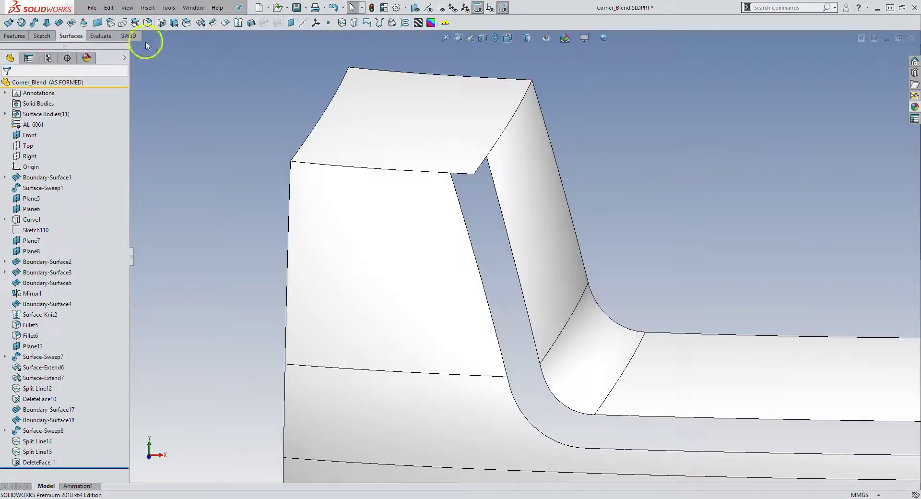
{"action": "left_click", "coordinate": [127, 36]}
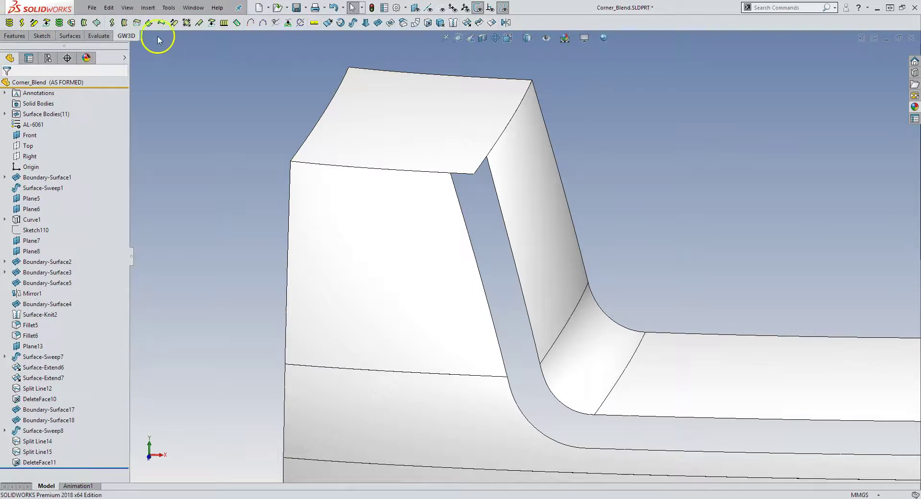
{"action": "left_click", "coordinate": [251, 24]}
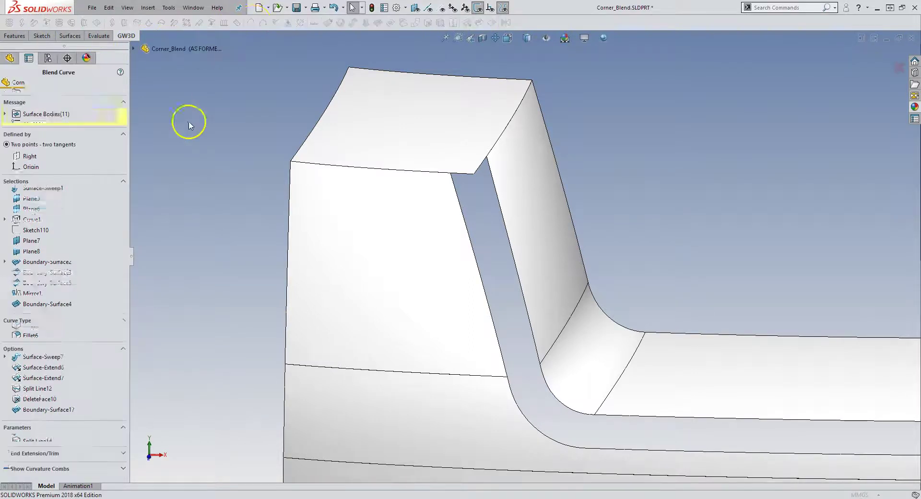
{"action": "left_click", "coordinate": [540, 364]}
{"action": "left_click", "coordinate": [547, 360]}
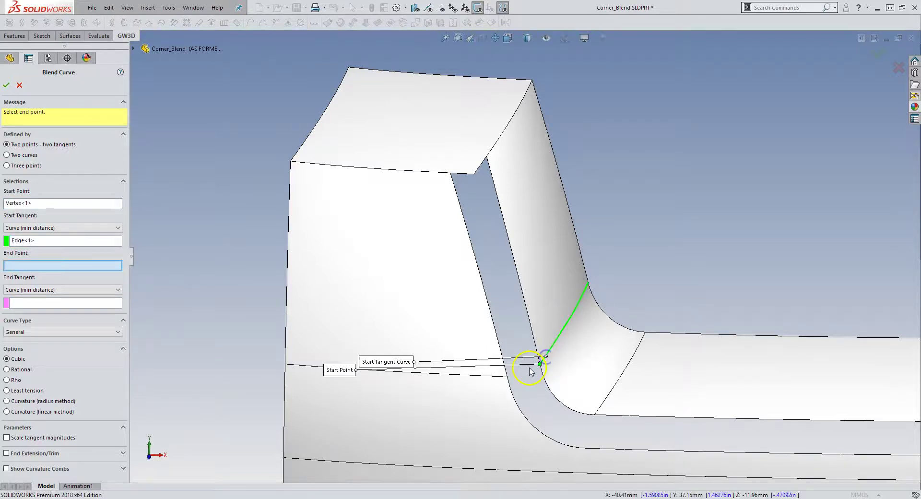
{"action": "left_click", "coordinate": [507, 376]}
{"action": "left_click", "coordinate": [502, 375]}
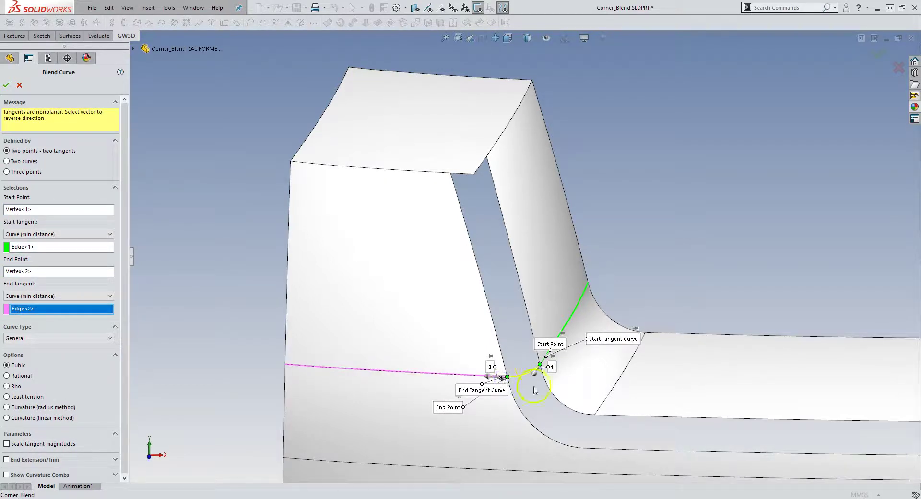
{"action": "left_click", "coordinate": [880, 53]}
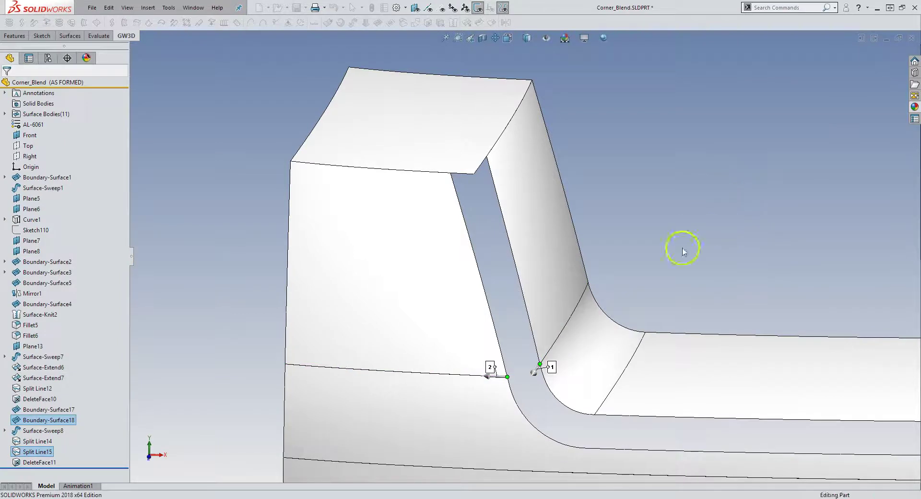
Create a second blend curve across the top end of the upright gap, tangent to the adjoining inner and outer top edges.
{"action": "scroll", "coordinate": [531, 376], "scroll_direction": "down", "scroll_amount": 3}
{"action": "middle_click_drag", "start_coordinate": [530, 376], "coordinate": [527, 345]}
{"action": "left_click", "coordinate": [227, 59]}
{"action": "left_click", "coordinate": [250, 22]}
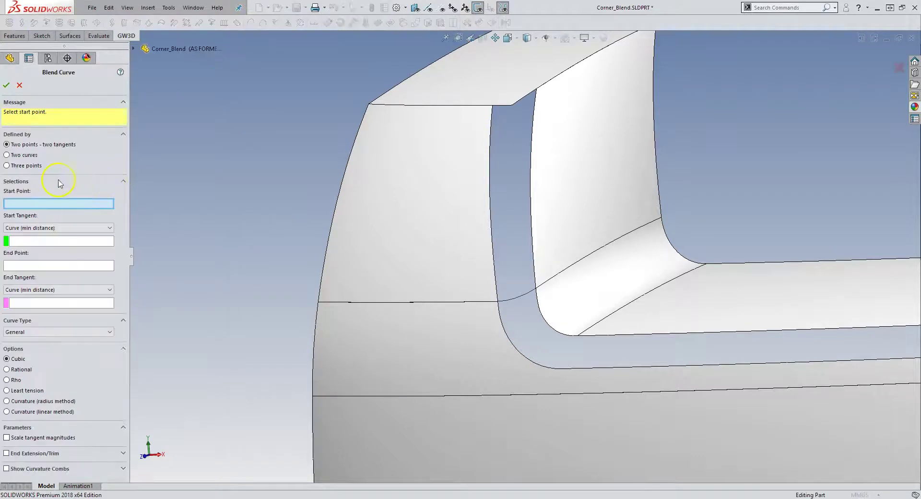
{"action": "left_click", "coordinate": [537, 89]}
{"action": "left_click", "coordinate": [493, 105]}
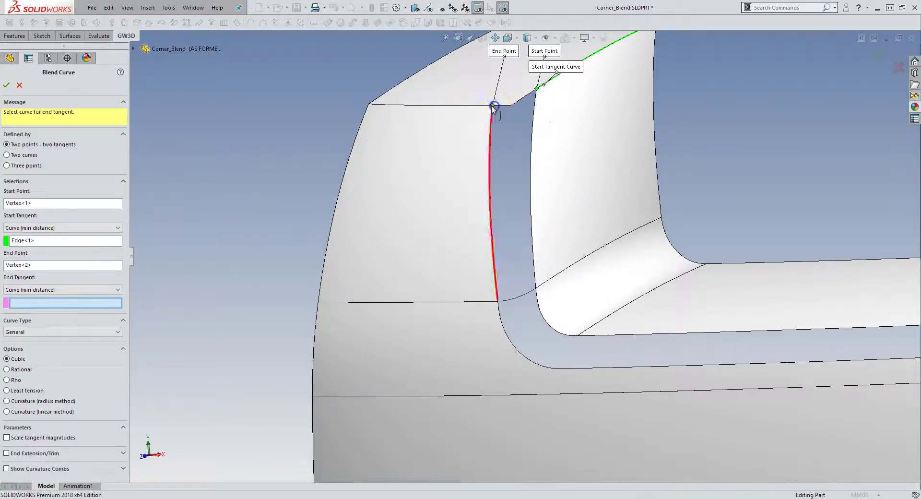
{"action": "left_click", "coordinate": [7, 85]}
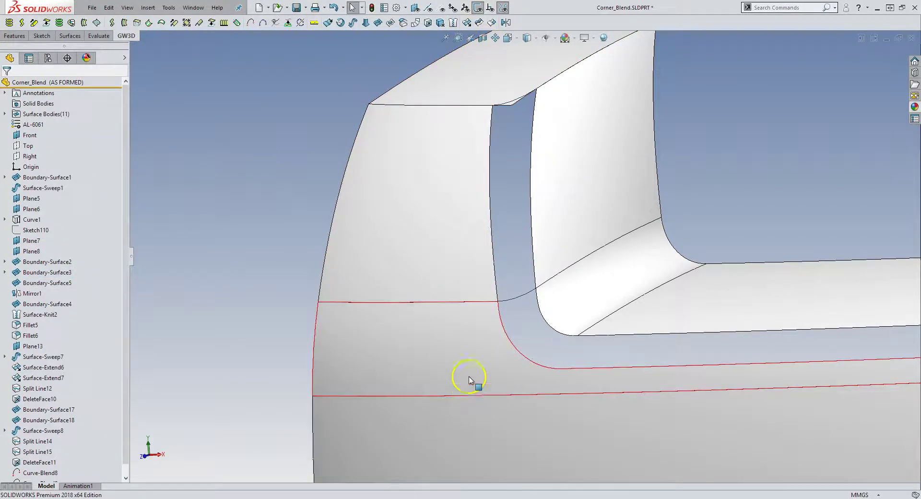
Start a boundary surface with the upright gap's two long edges as Direction 1, both set to Tangency To Face.
{"action": "left_click", "coordinate": [70, 38]}
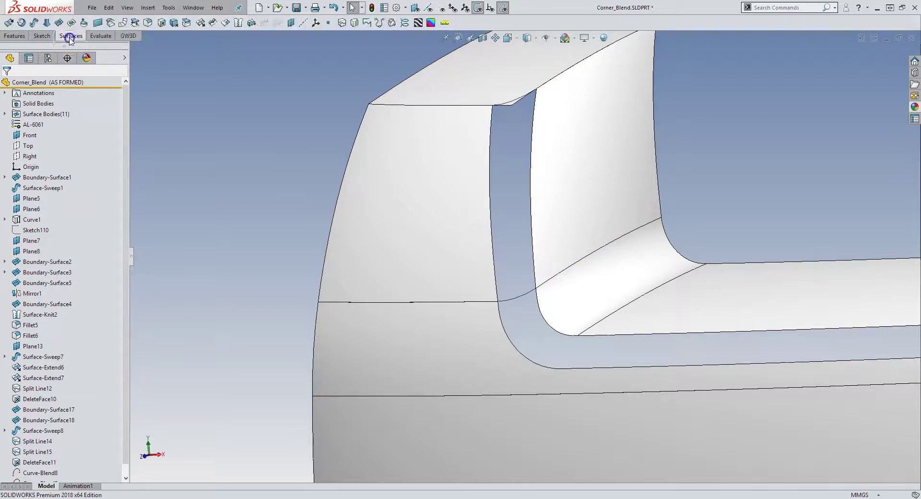
{"action": "left_click", "coordinate": [59, 24]}
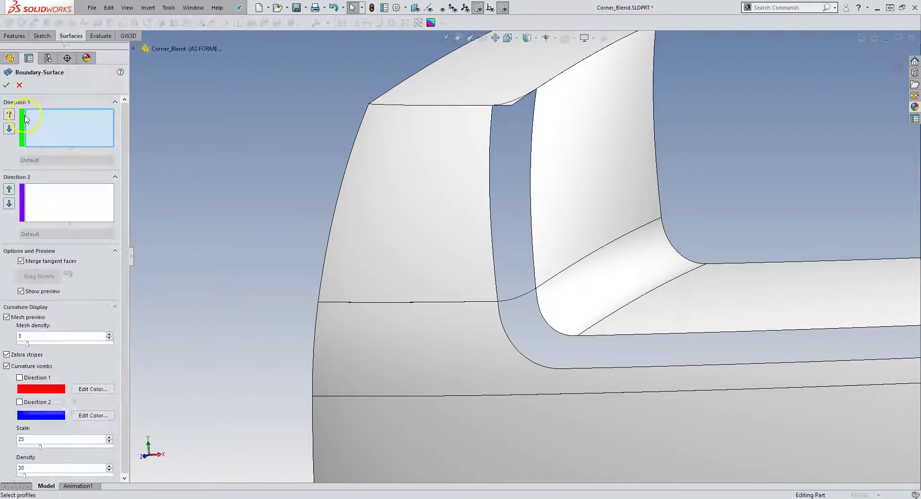
{"action": "left_click", "coordinate": [533, 146]}
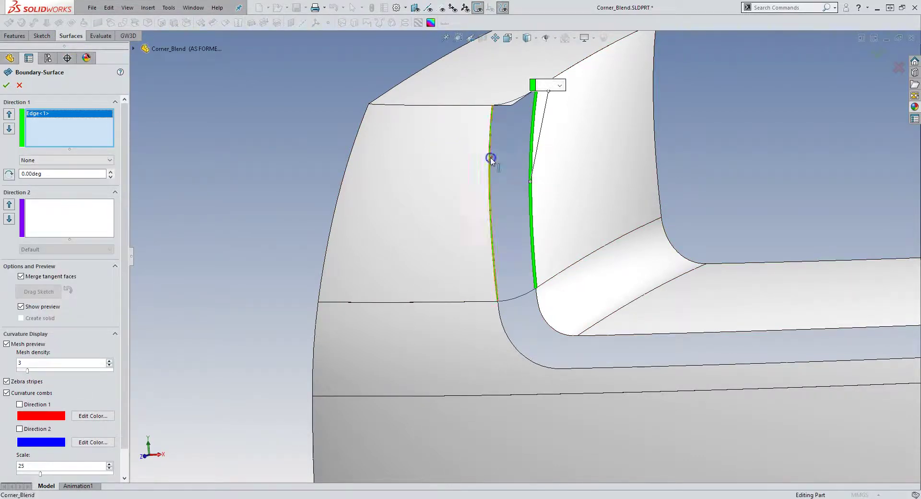
{"action": "left_click", "coordinate": [490, 157]}
{"action": "left_click", "coordinate": [508, 102]}
{"action": "left_click", "coordinate": [512, 121]}
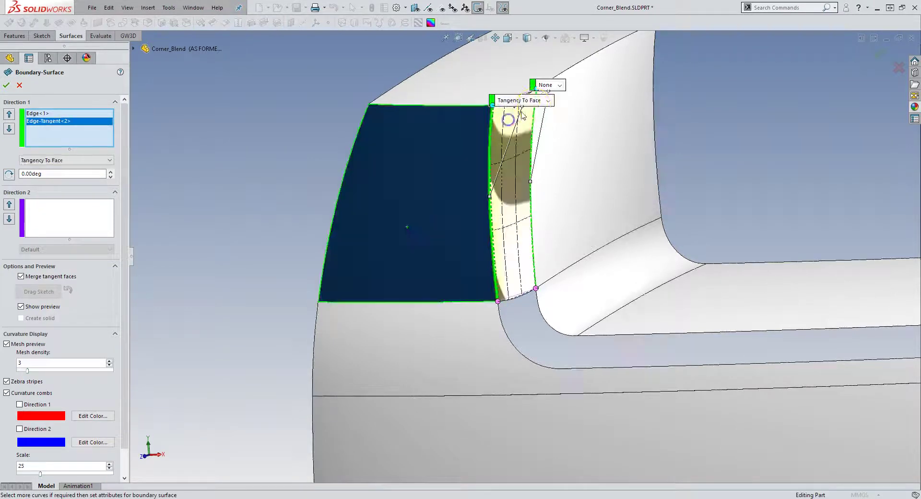
{"action": "left_click", "coordinate": [547, 85]}
{"action": "left_click", "coordinate": [559, 105]}
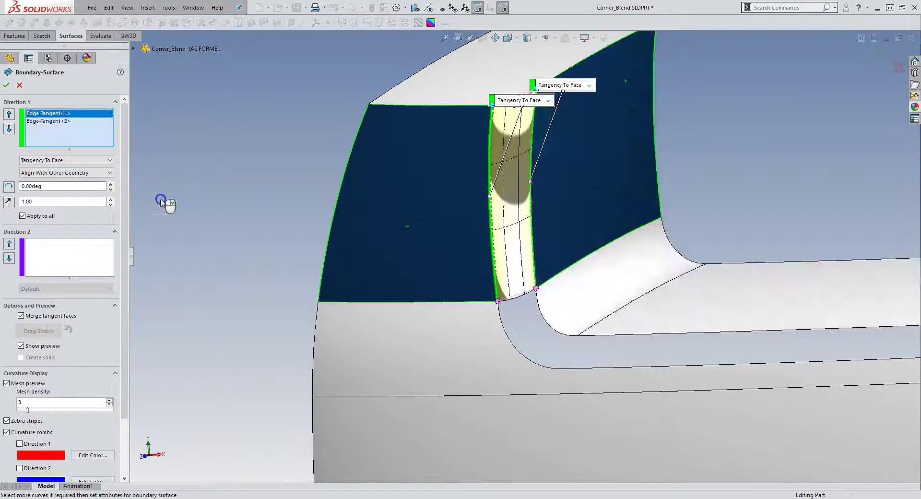
Add the lower and upper blend curves as Direction 2 and finish the boundary surface.
{"action": "left_click", "coordinate": [65, 256]}
{"action": "left_click", "coordinate": [514, 301]}
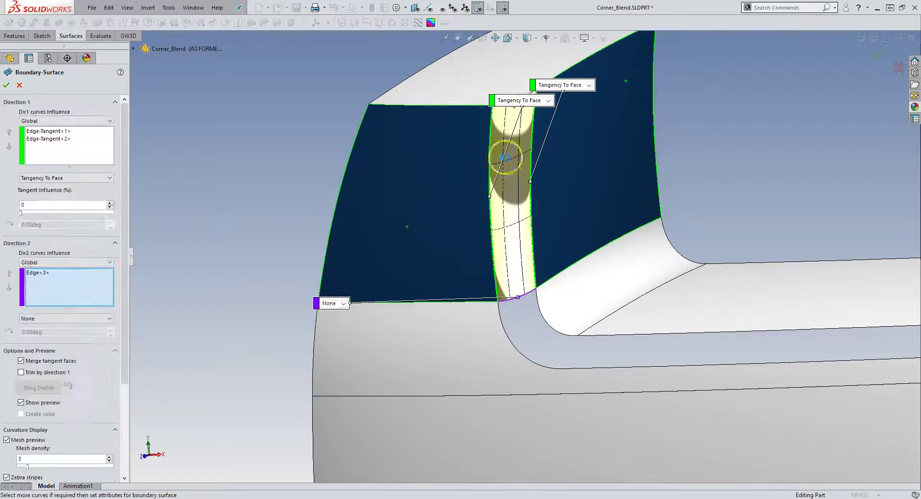
{"action": "middle_click_drag", "start_coordinate": [501, 140], "coordinate": [511, 89]}
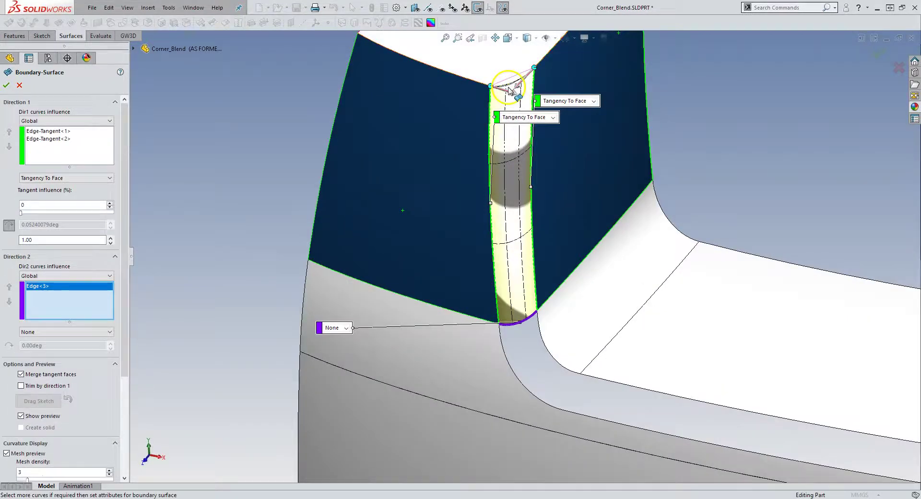
{"action": "left_click", "coordinate": [509, 87]}
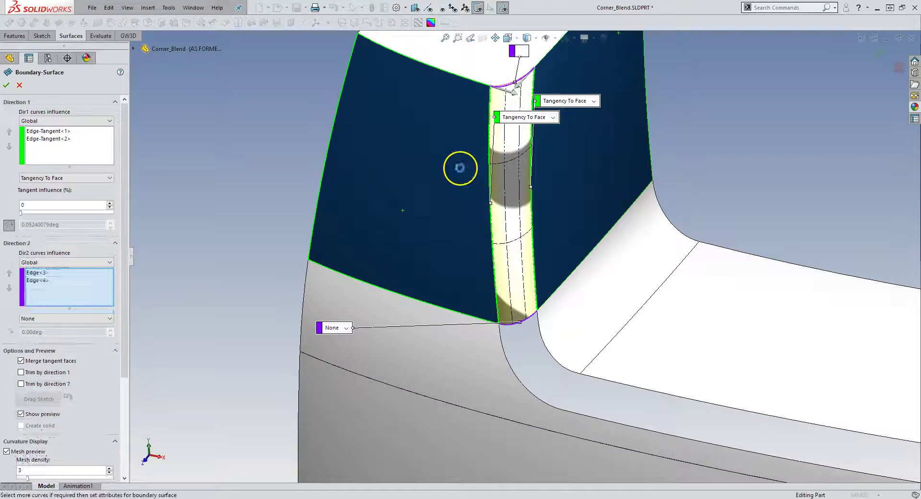
{"action": "left_click", "coordinate": [877, 54]}
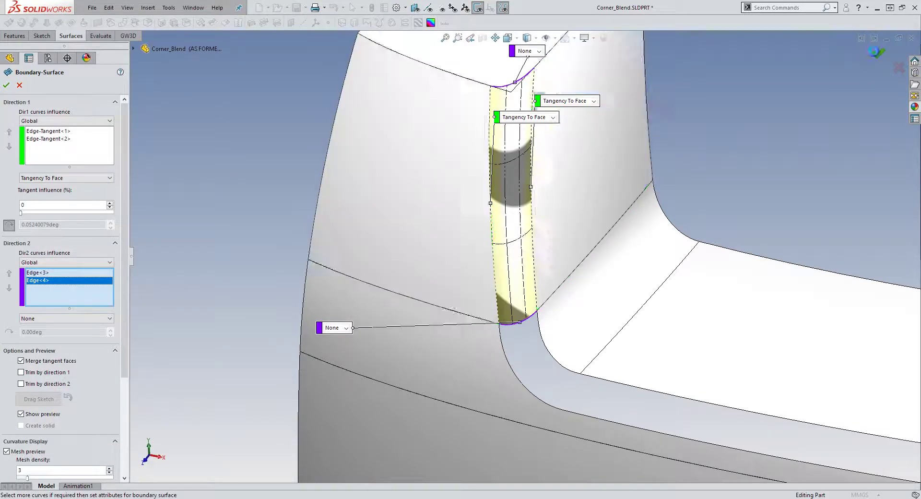
Edit the lower blend curve to use Curvature (linear method) with G3 continuity and show its curvature combs.
{"action": "scroll", "coordinate": [740, 211], "scroll_direction": "up", "scroll_amount": 6}
{"action": "middle_click_drag", "start_coordinate": [740, 211], "coordinate": [579, 82]}
{"action": "scroll", "coordinate": [551, 224], "scroll_direction": "down", "scroll_amount": 5}
{"action": "middle_click_drag", "start_coordinate": [503, 251], "coordinate": [468, 337]}
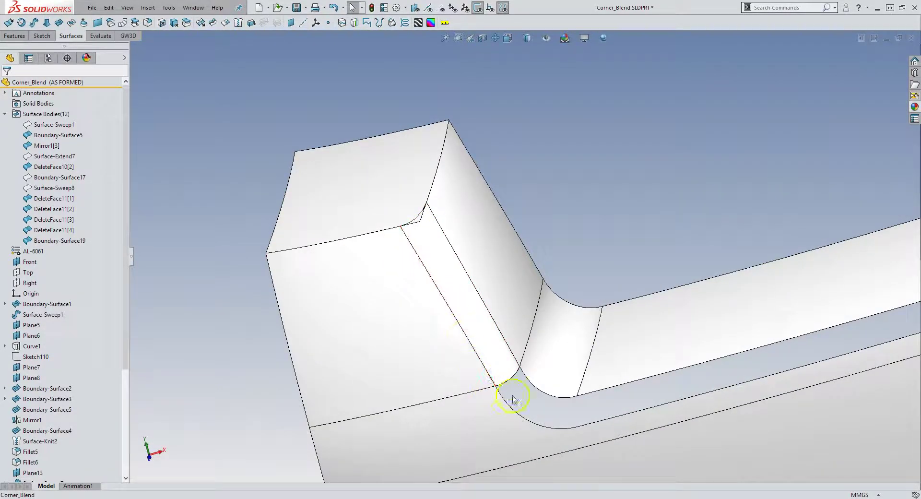
{"action": "scroll", "coordinate": [43, 363], "scroll_direction": "down", "scroll_amount": 5}
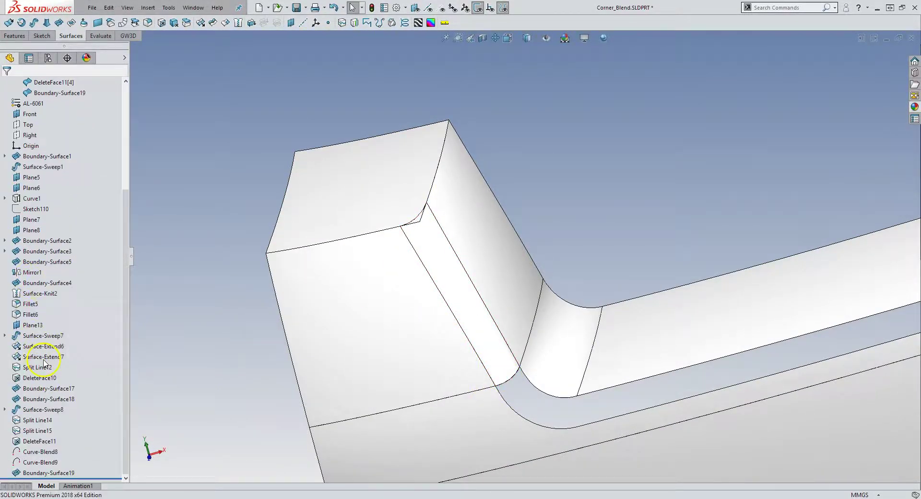
{"action": "left_click", "coordinate": [45, 451]}
{"action": "left_click", "coordinate": [57, 423]}
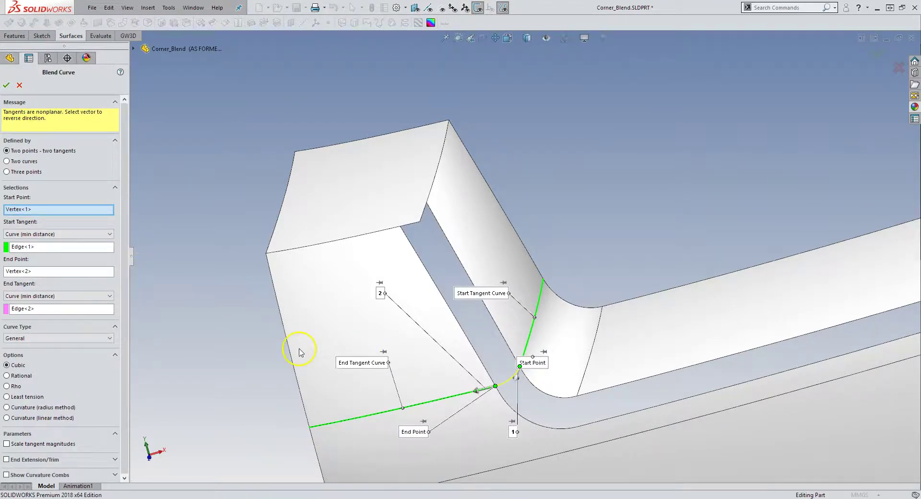
{"action": "left_click_drag", "start_coordinate": [125, 366], "coordinate": [120, 403]}
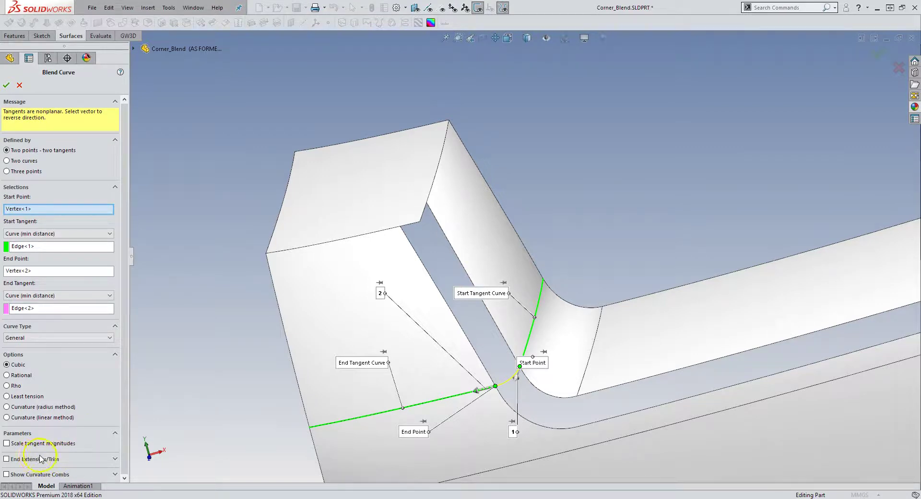
{"action": "left_click", "coordinate": [7, 418]}
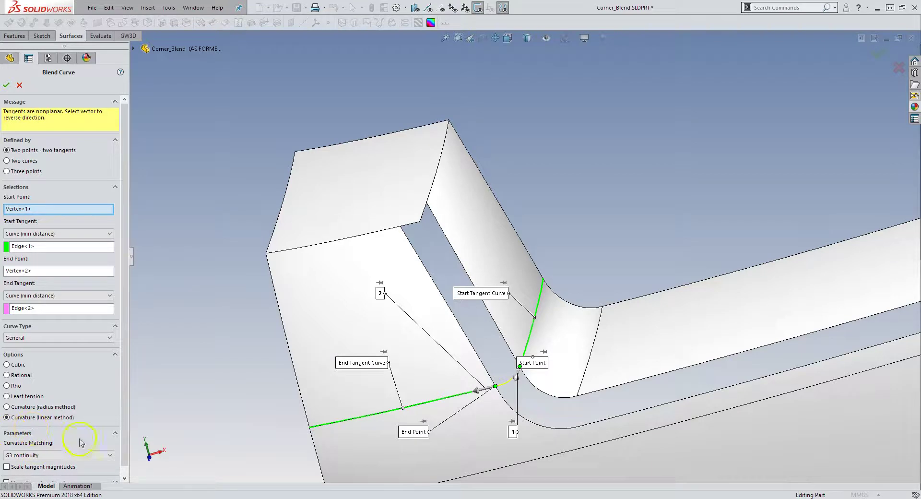
{"action": "scroll", "coordinate": [122, 453], "scroll_direction": "down", "scroll_amount": 1}
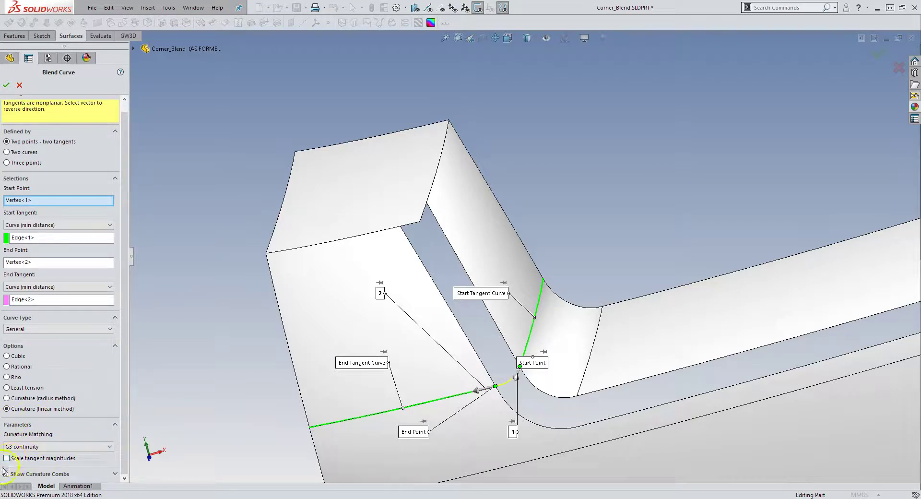
{"action": "left_click", "coordinate": [7, 473]}
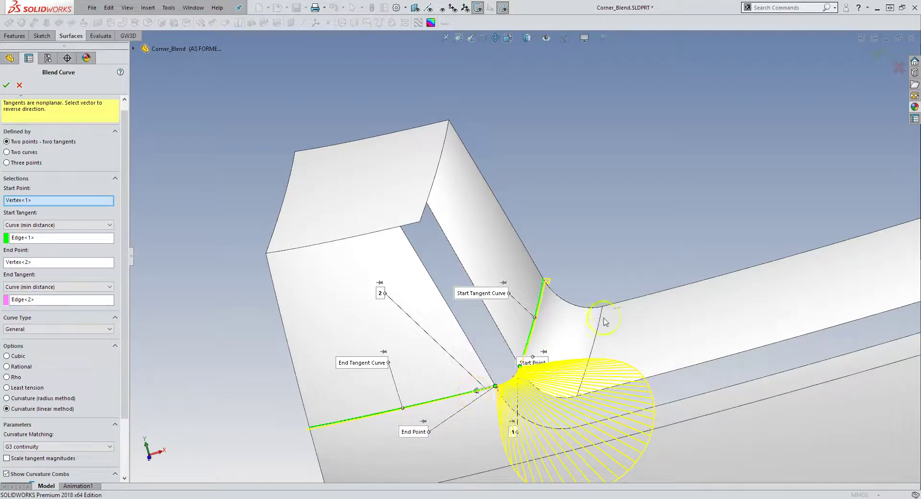
{"action": "left_click", "coordinate": [7, 85]}
{"action": "left_click", "coordinate": [419, 219]}
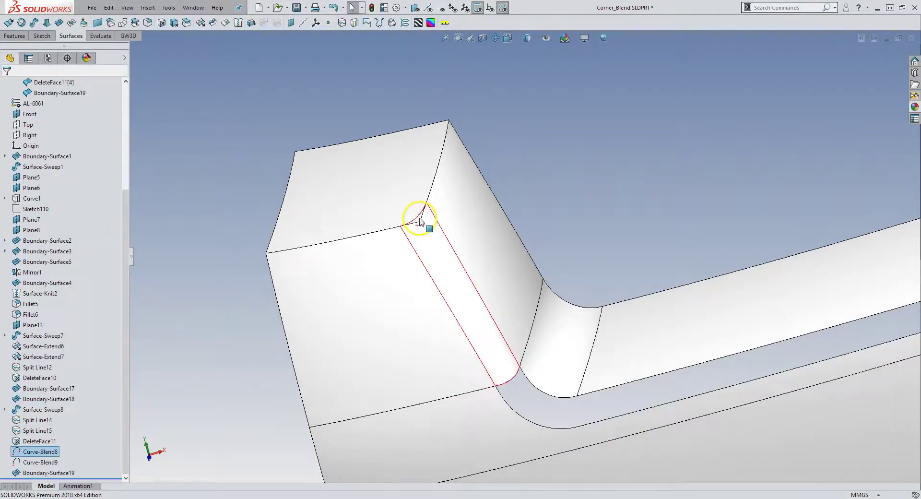
Edit the blend curve at the upright gap's top end to use Curvature (linear method) with G3 continuity.
{"action": "left_click", "coordinate": [419, 219]}
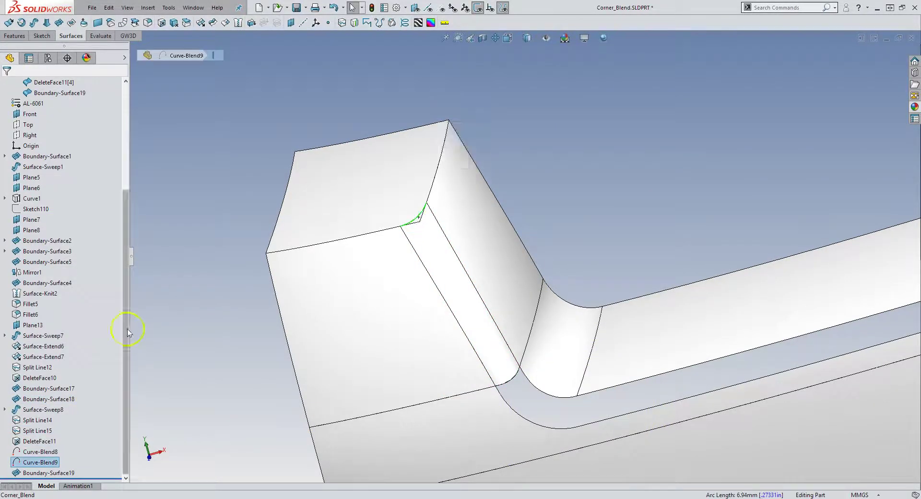
{"action": "right_click", "coordinate": [44, 463]}
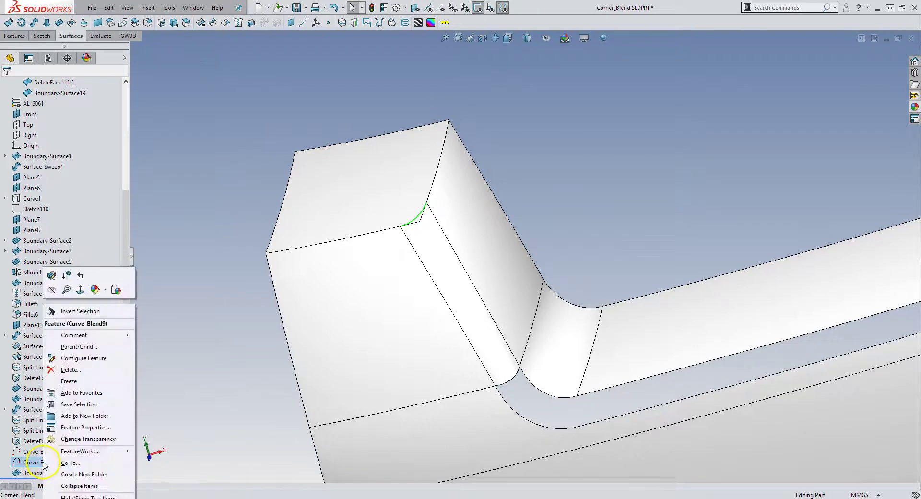
{"action": "left_click", "coordinate": [51, 275]}
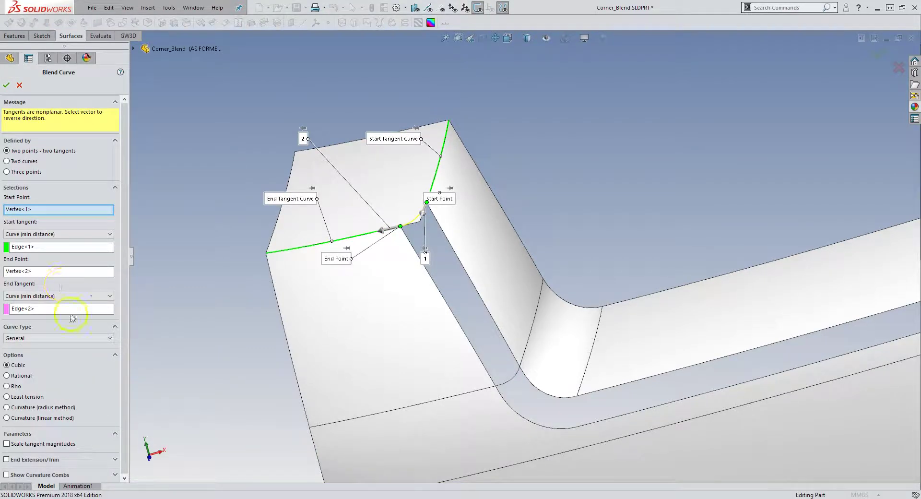
{"action": "left_click", "coordinate": [21, 418]}
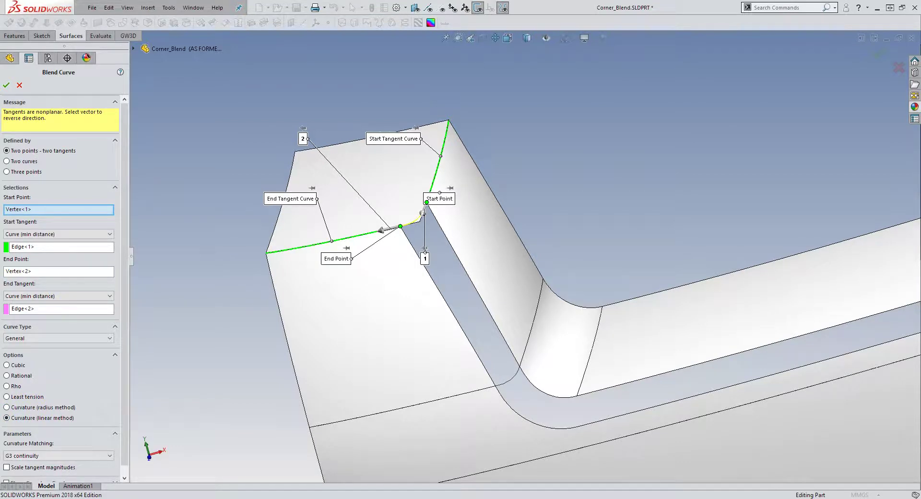
{"action": "left_click", "coordinate": [6, 85]}
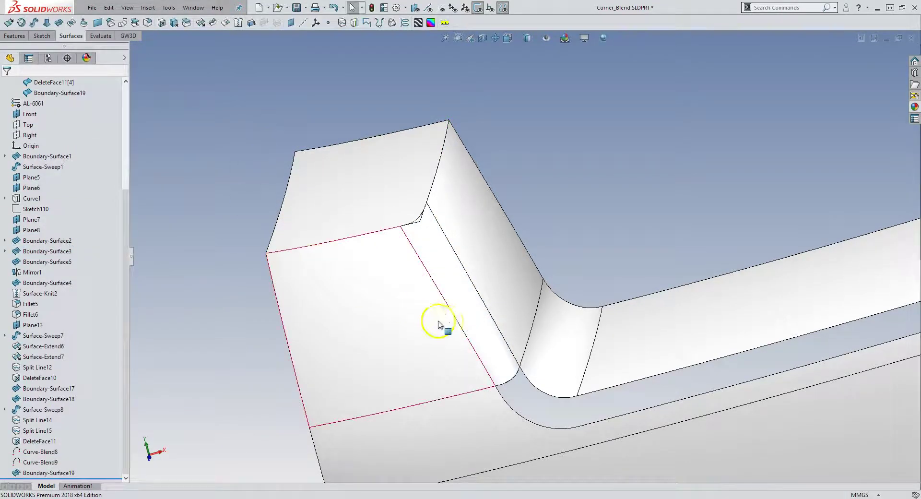
Edit the upright gap's boundary surface so both Direction 1 edges use Curvature To Face.
{"action": "left_click", "coordinate": [465, 293]}
{"action": "left_click", "coordinate": [495, 205]}
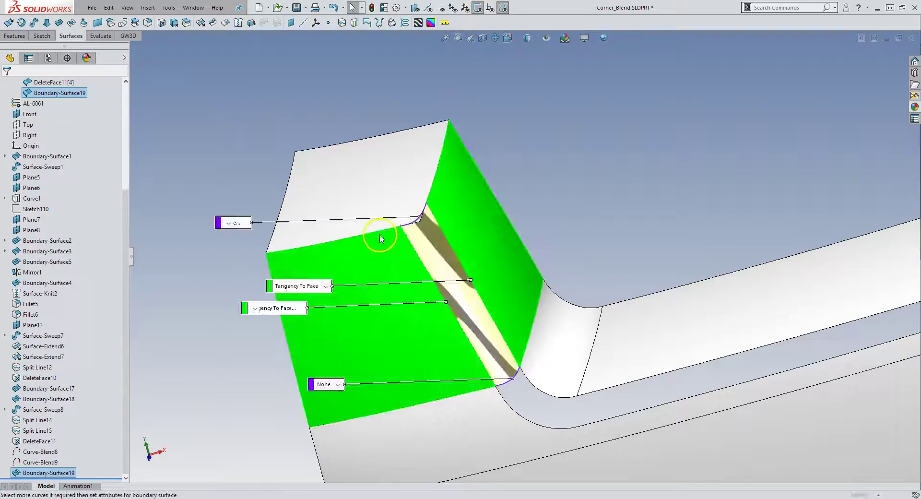
{"action": "left_click", "coordinate": [254, 308]}
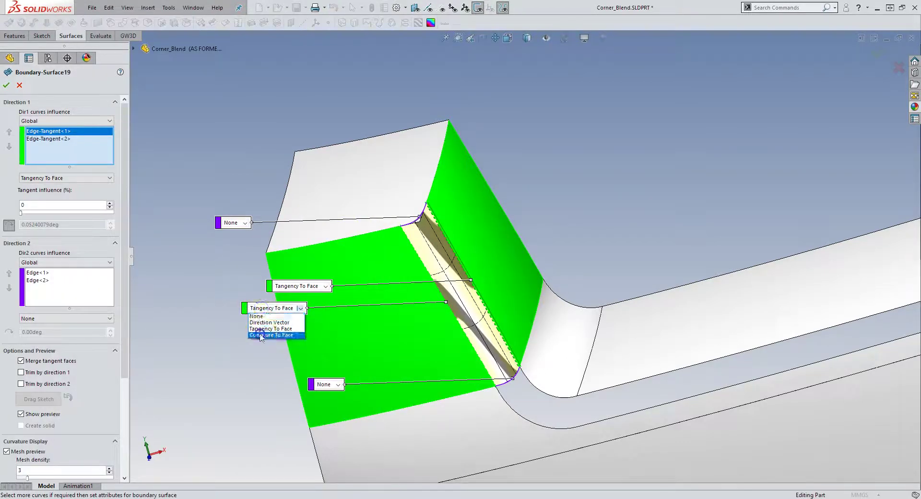
{"action": "left_click", "coordinate": [268, 334]}
{"action": "left_click", "coordinate": [277, 287]}
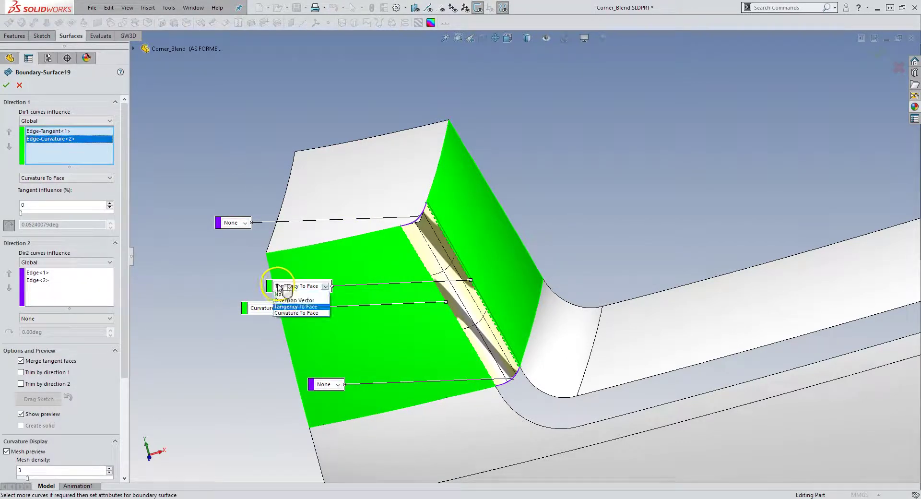
{"action": "left_click", "coordinate": [280, 312]}
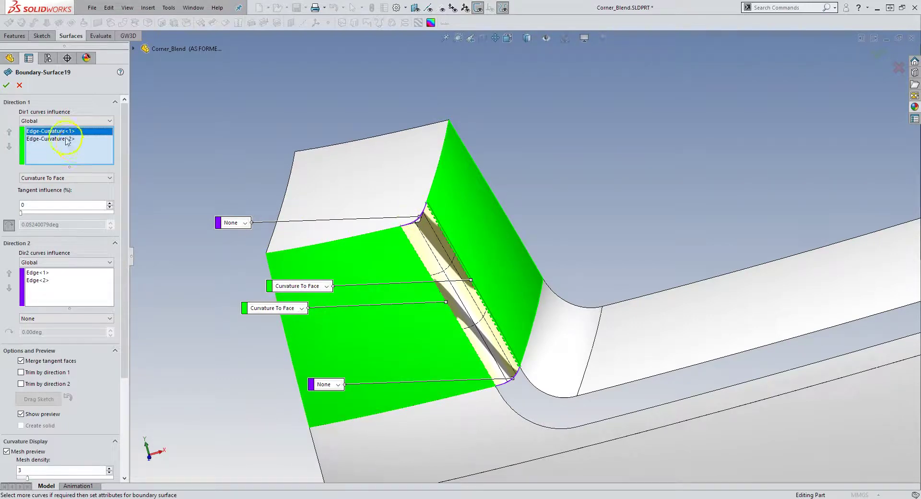
{"action": "left_click", "coordinate": [5, 86]}
Check the curvature color display across the upright blend surface and its neighbouring faces, and turn the display off.
{"action": "middle_click_drag", "start_coordinate": [401, 304], "coordinate": [394, 212]}
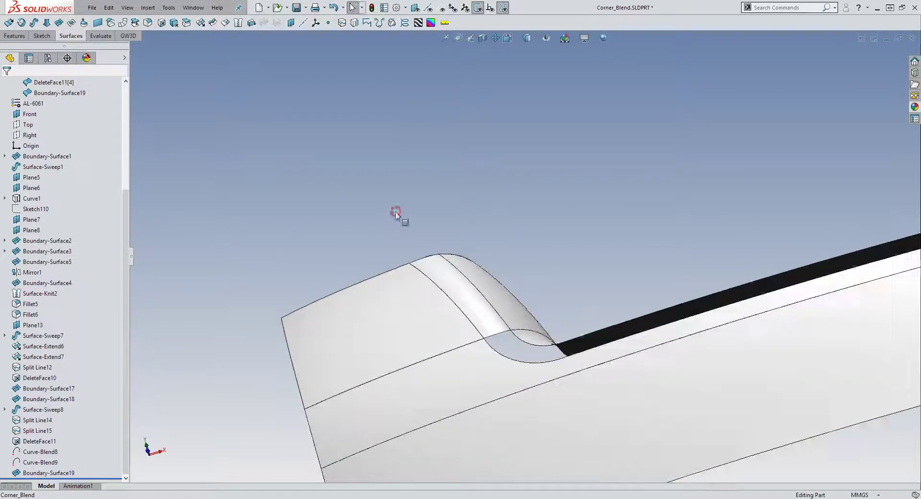
{"action": "left_click", "coordinate": [430, 22]}
{"action": "middle_click_drag", "start_coordinate": [467, 177], "coordinate": [433, 274]}
{"action": "scroll", "coordinate": [432, 274], "scroll_direction": "down", "scroll_amount": 3}
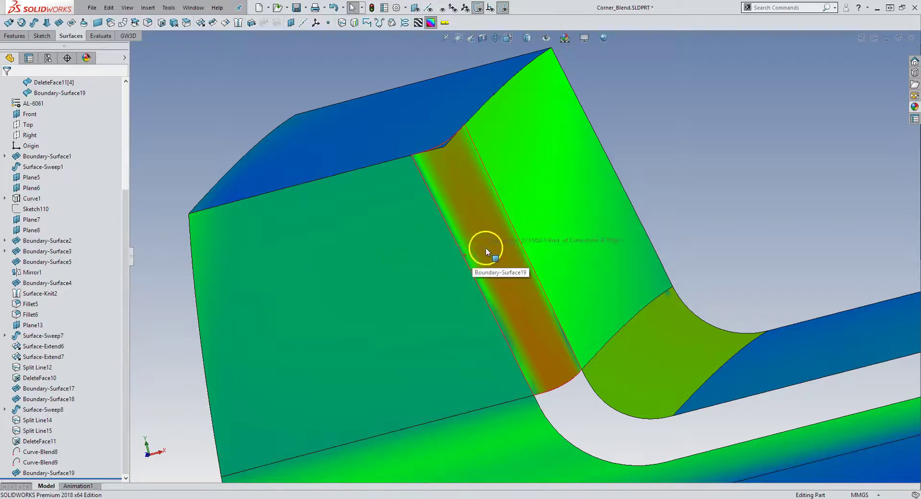
{"action": "scroll", "coordinate": [513, 245], "scroll_direction": "up", "scroll_amount": 2}
{"action": "scroll", "coordinate": [516, 244], "scroll_direction": "up", "scroll_amount": 1}
{"action": "middle_click_drag", "start_coordinate": [536, 234], "coordinate": [545, 267]}
{"action": "left_click", "coordinate": [644, 163]}
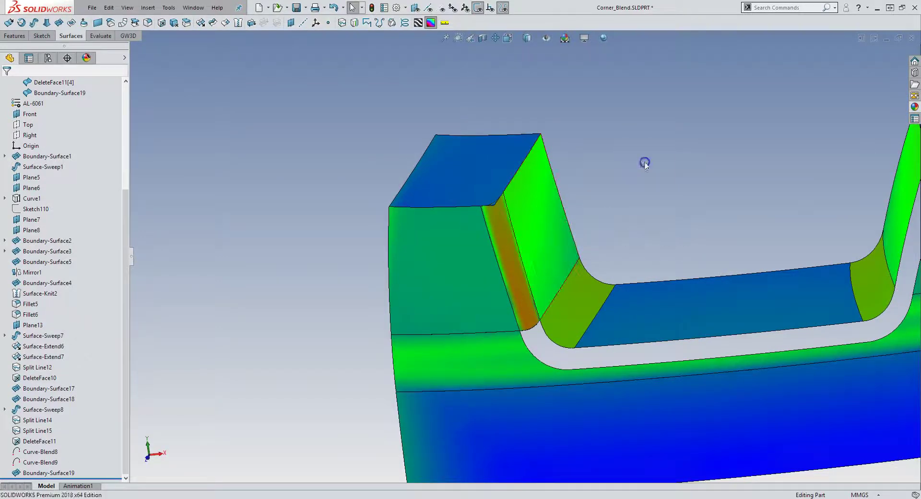
{"action": "left_click", "coordinate": [431, 23]}
Examine the remaining open gap around the lower corner, bottom and far side of the opening.
{"action": "scroll", "coordinate": [458, 252], "scroll_direction": "up", "scroll_amount": 3}
{"action": "scroll", "coordinate": [405, 258], "scroll_direction": "down", "scroll_amount": 3}
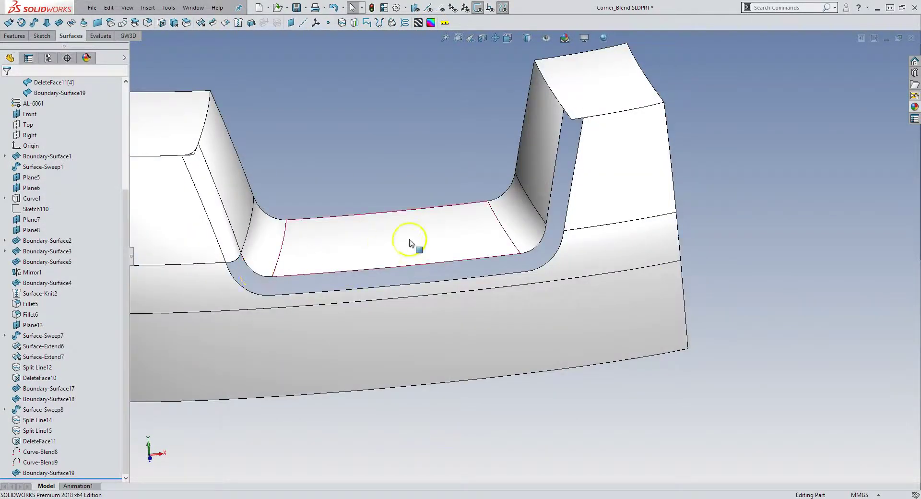
{"action": "scroll", "coordinate": [414, 240], "scroll_direction": "up", "scroll_amount": 3}
{"action": "scroll", "coordinate": [360, 242], "scroll_direction": "down", "scroll_amount": 3}
{"action": "scroll", "coordinate": [451, 269], "scroll_direction": "down", "scroll_amount": 3}
{"action": "mouse_move", "coordinate": [422, 263]}
{"action": "middle_mouse_down"}
{"action": "mouse_move", "coordinate": [424, 212]}
{"action": "mouse_move", "coordinate": [426, 269]}
{"action": "middle_mouse_up"}
{"action": "key", "text": "space"}
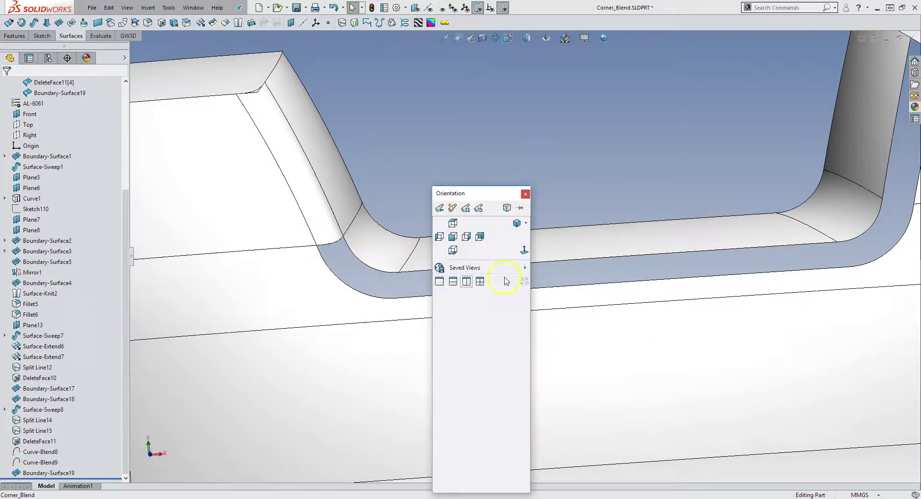
{"action": "left_click", "coordinate": [576, 144]}
{"action": "scroll", "coordinate": [545, 203], "scroll_direction": "up", "scroll_amount": 5}
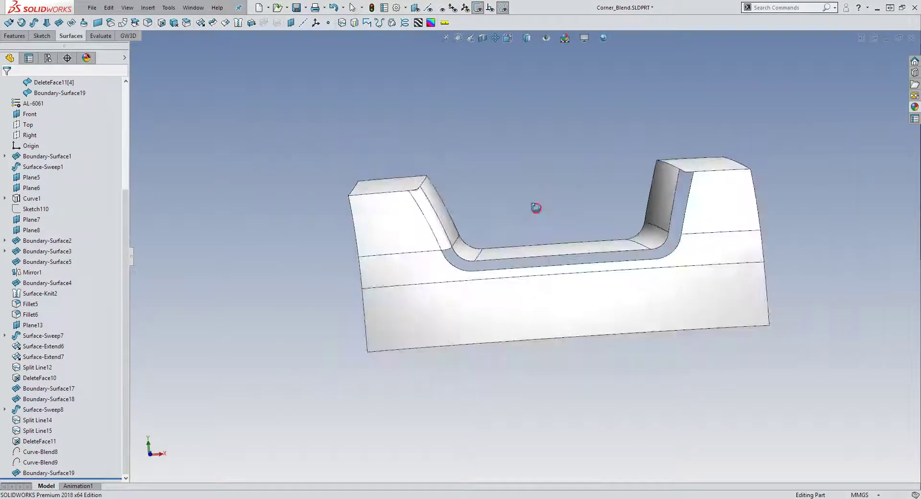
{"action": "middle_click_drag", "start_coordinate": [532, 207], "coordinate": [535, 226]}
{"action": "scroll", "coordinate": [535, 274], "scroll_direction": "down", "scroll_amount": 1}
{"action": "scroll", "coordinate": [537, 275], "scroll_direction": "down", "scroll_amount": 1}
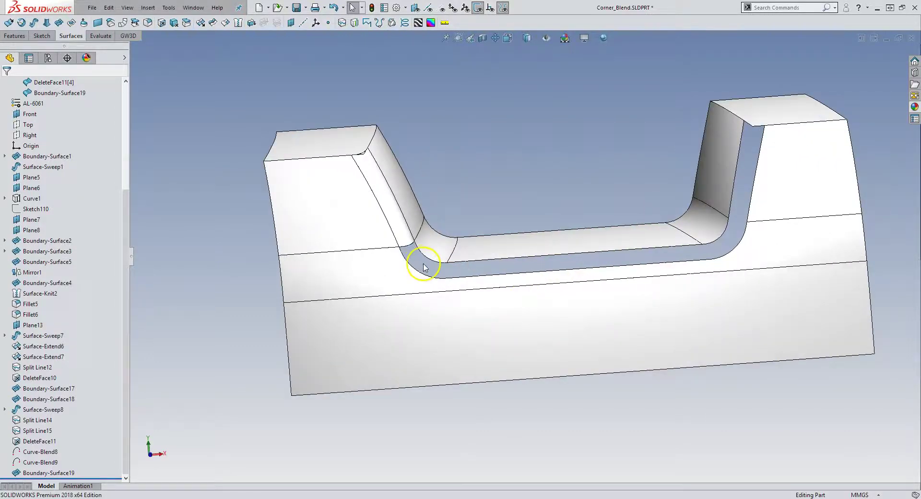
{"action": "scroll", "coordinate": [458, 271], "scroll_direction": "down", "scroll_amount": 1}
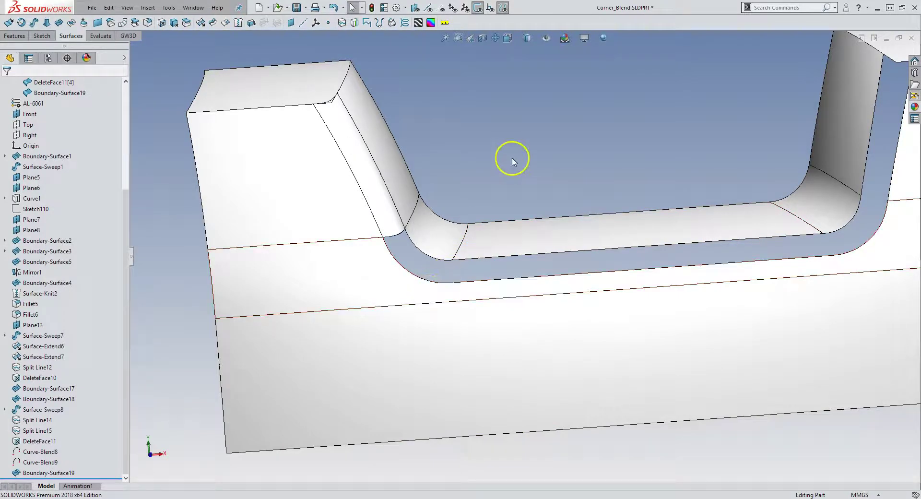
On the Front plane, sketch a construction line about 16.5 mm long running diagonally outward from the lower end of the near inner corner's boundary edge.
{"action": "key", "text": "space"}
{"action": "left_click", "coordinate": [536, 208]}
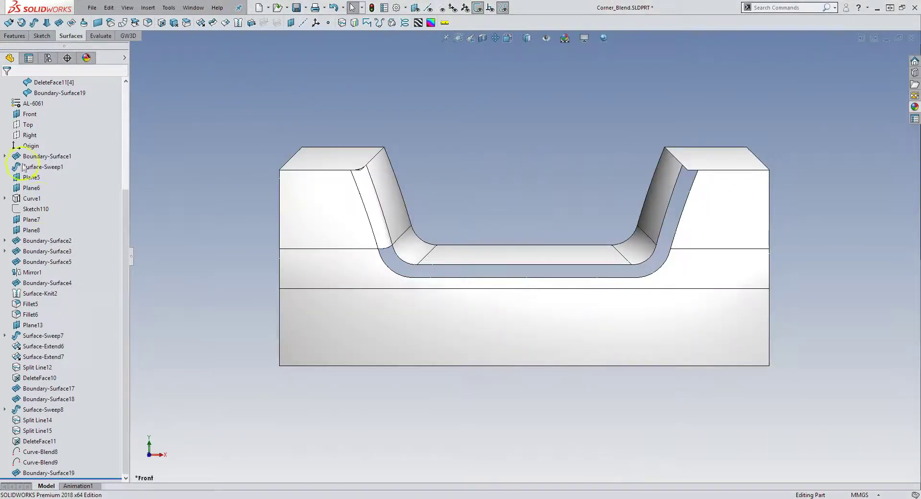
{"action": "scroll", "coordinate": [20, 166], "scroll_direction": "up", "scroll_amount": 5}
{"action": "left_click", "coordinate": [29, 262]}
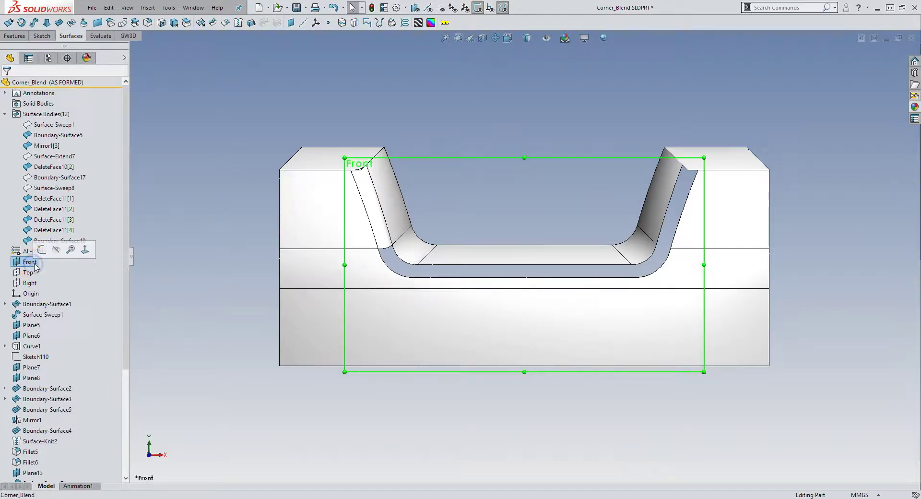
{"action": "left_click", "coordinate": [42, 250]}
{"action": "left_click", "coordinate": [61, 22]}
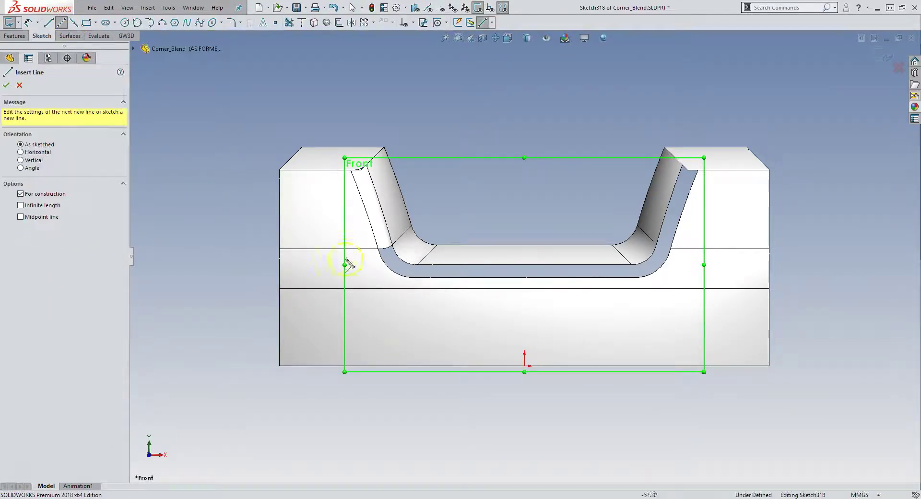
{"action": "scroll", "coordinate": [366, 264], "scroll_direction": "down", "scroll_amount": 3}
{"action": "left_click_drag", "start_coordinate": [482, 270], "coordinate": [422, 342]}
{"action": "key", "text": "Escape"}
Make the construction line tangent to the inner corner's boundary edge and finish the sketch.
{"action": "left_click", "coordinate": [473, 283]}
{"action": "left_click", "coordinate": [485, 267], "text": "ctrl"}
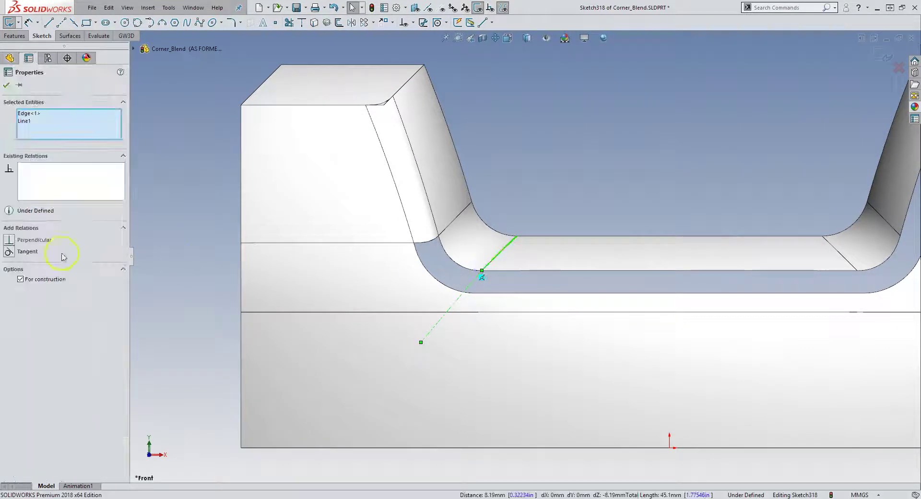
{"action": "left_click", "coordinate": [10, 254]}
{"action": "left_click", "coordinate": [560, 187]}
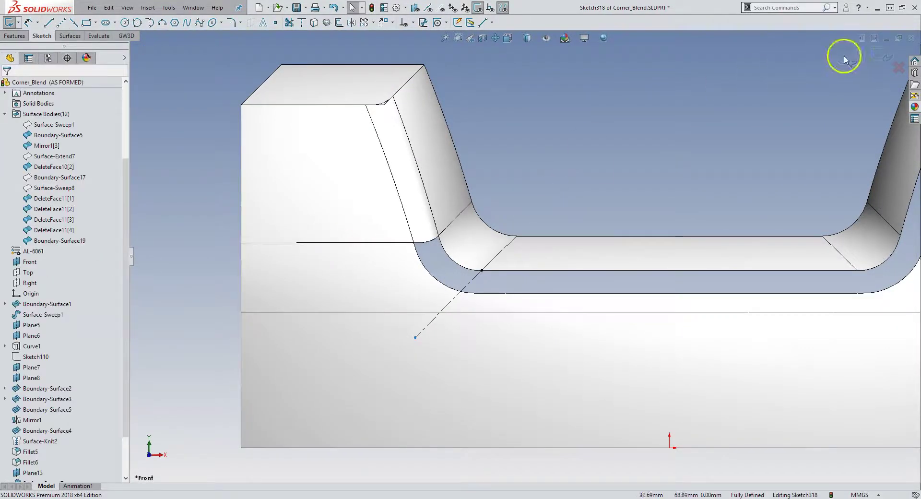
{"action": "left_click", "coordinate": [882, 54]}
Create a reference plane coincident with the diagonal construction line and perpendicular to the Front plane.
{"action": "left_click", "coordinate": [472, 280]}
{"action": "scroll", "coordinate": [53, 172], "scroll_direction": "up", "scroll_amount": 5}
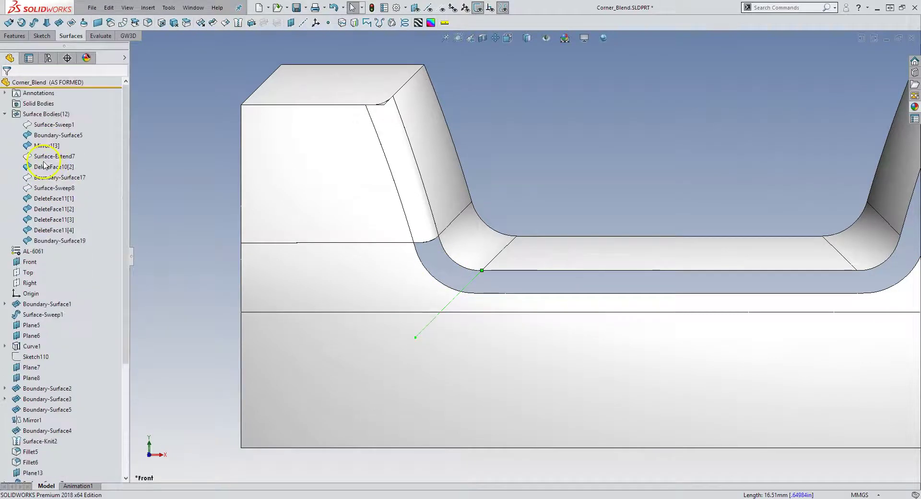
{"action": "left_click", "coordinate": [30, 261], "text": "ctrl"}
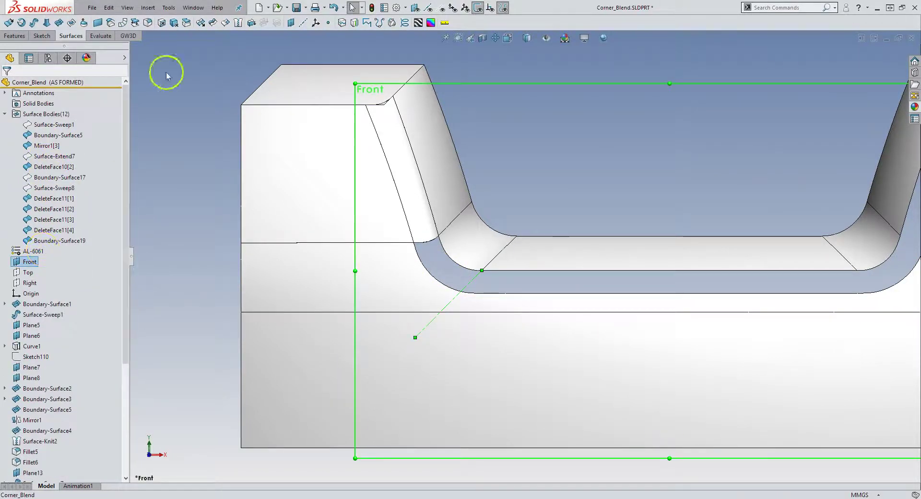
{"action": "left_click", "coordinate": [291, 26]}
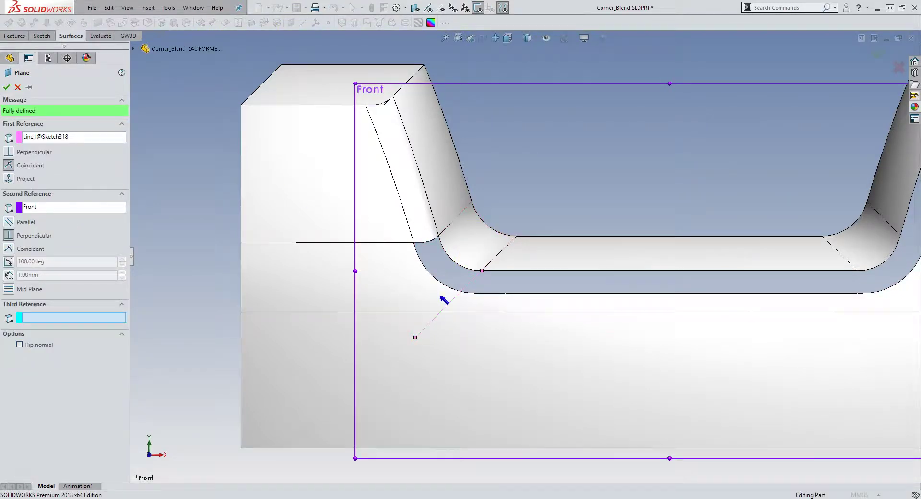
{"action": "right_click", "coordinate": [441, 297]}
{"action": "middle_click_drag", "start_coordinate": [450, 292], "coordinate": [485, 339]}
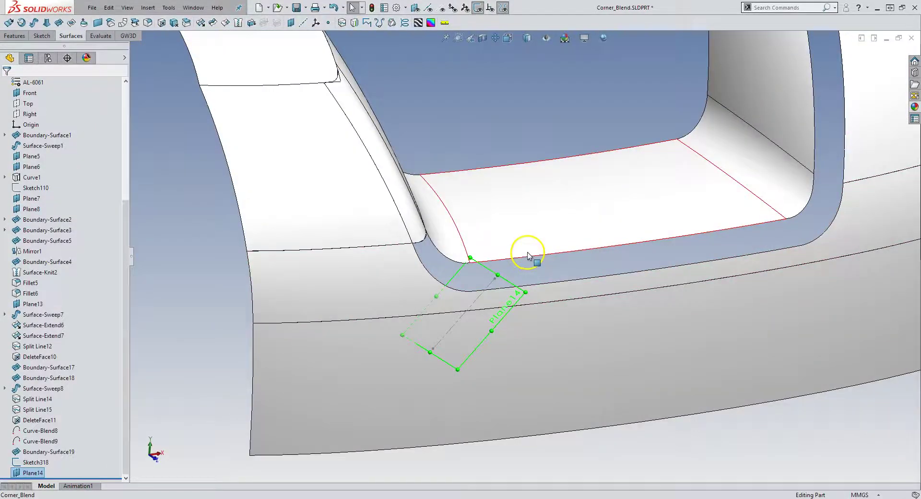
{"action": "left_click", "coordinate": [524, 274]}
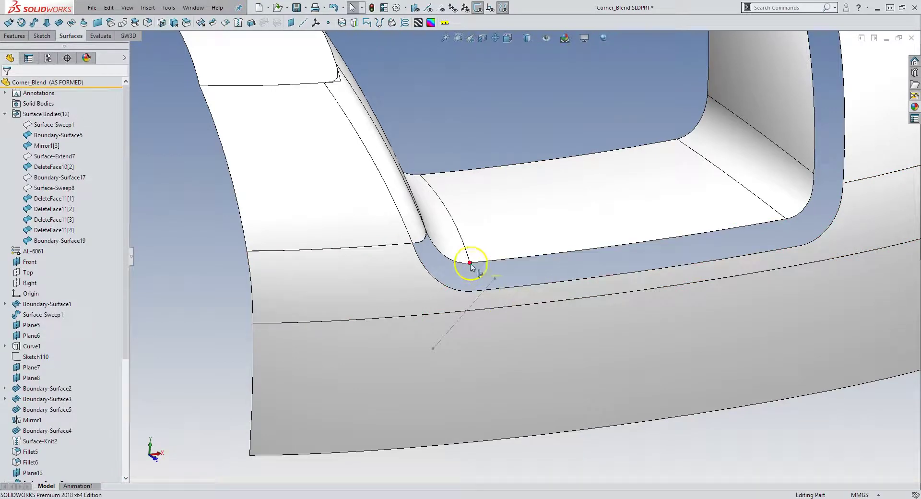
Sketch a style spline on the new plane, crossing the gap from the inner corner's boundary vertex to just short of the outer edge.
{"action": "scroll", "coordinate": [45, 422], "scroll_direction": "down", "scroll_amount": 5}
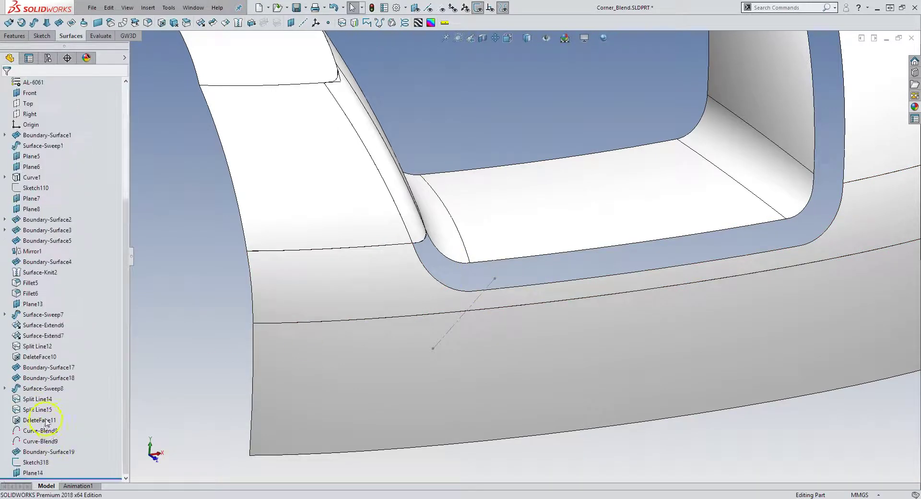
{"action": "left_click", "coordinate": [37, 473]}
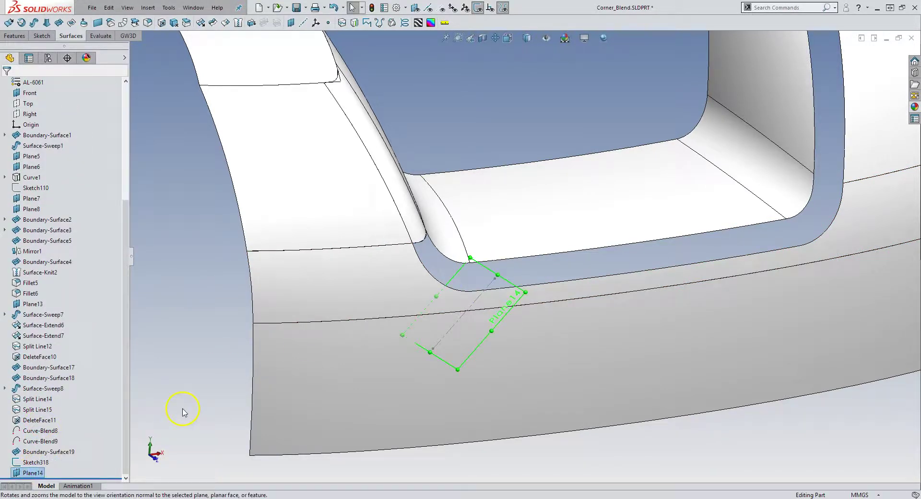
{"action": "key", "text": "k"}
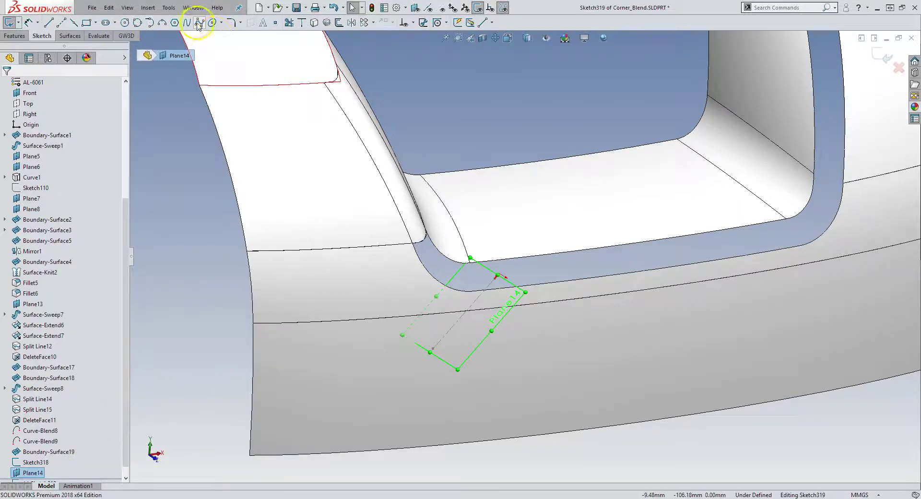
{"action": "left_click", "coordinate": [199, 23]}
{"action": "scroll", "coordinate": [453, 247], "scroll_direction": "down", "scroll_amount": 3}
{"action": "left_click", "coordinate": [443, 241]}
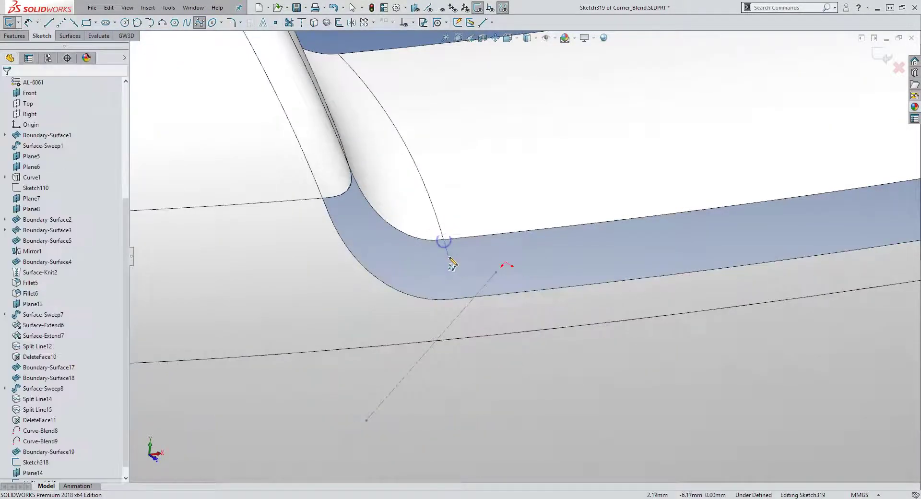
{"action": "double_click", "coordinate": [431, 290]}
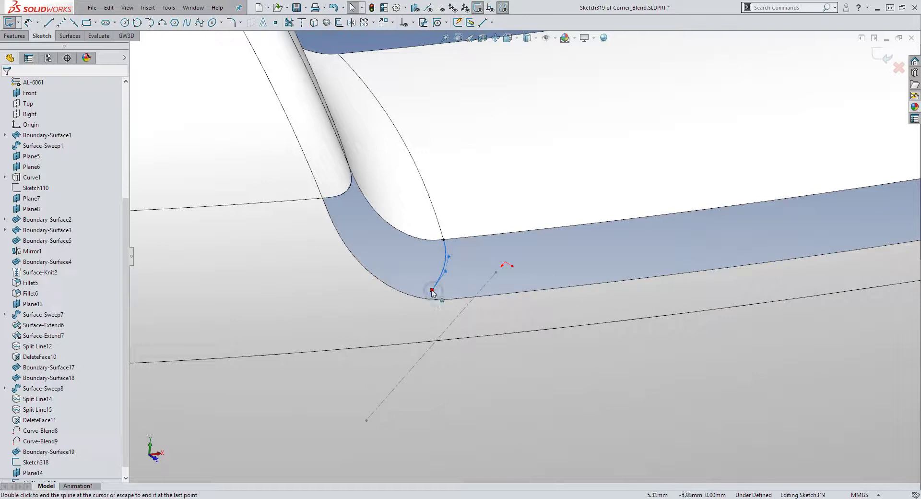
Add a Pierce relation between the style spline's lower endpoint and the gap's outer edge.
{"action": "left_click", "coordinate": [432, 290]}
{"action": "left_click", "coordinate": [428, 298], "text": "ctrl"}
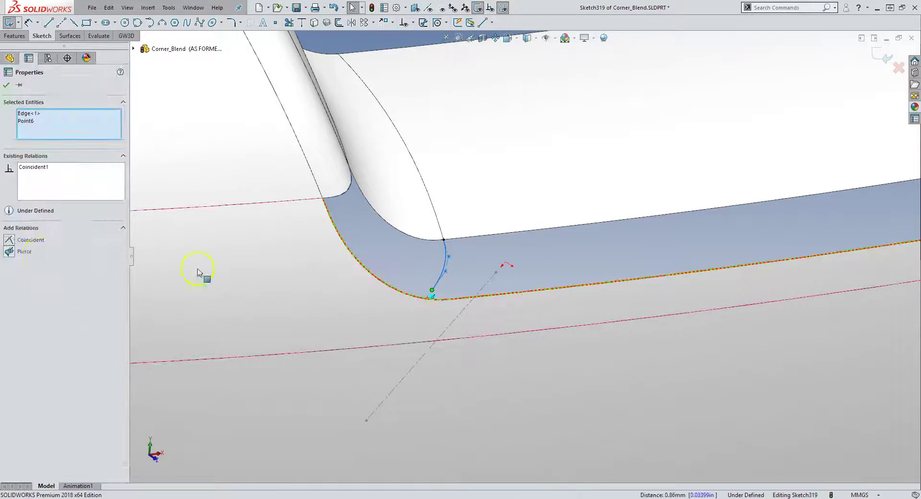
{"action": "left_click", "coordinate": [9, 251]}
{"action": "key", "text": "Escape"}
Add a Tangent Face relation between the lower leg of the style spline's control polygon and the outer face below the gap.
{"action": "scroll", "coordinate": [426, 300], "scroll_direction": "down", "scroll_amount": 4}
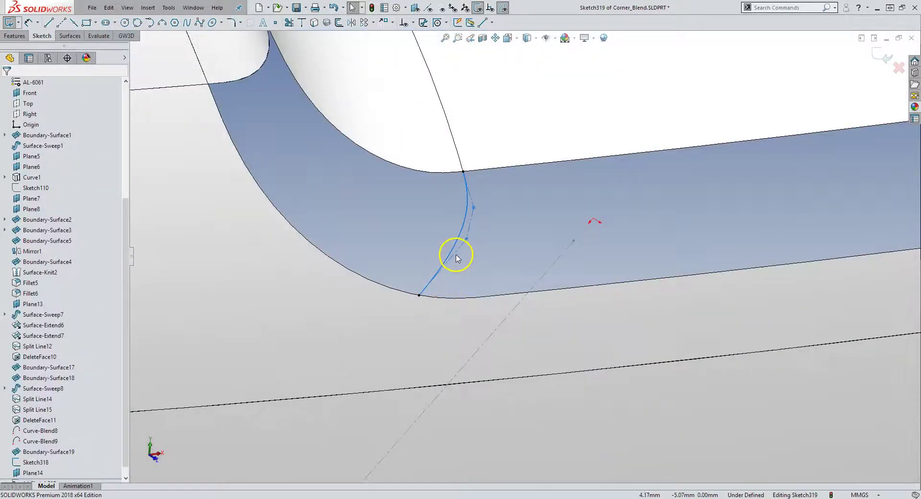
{"action": "left_click", "coordinate": [452, 254]}
{"action": "left_click", "coordinate": [452, 298], "text": "ctrl"}
{"action": "left_click", "coordinate": [433, 317], "text": "ctrl"}
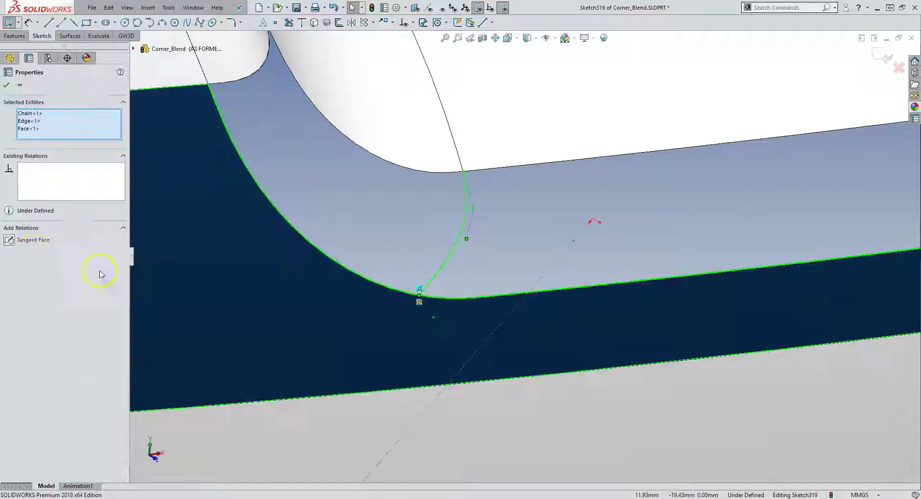
{"action": "left_click", "coordinate": [34, 240]}
{"action": "key", "text": "Escape"}
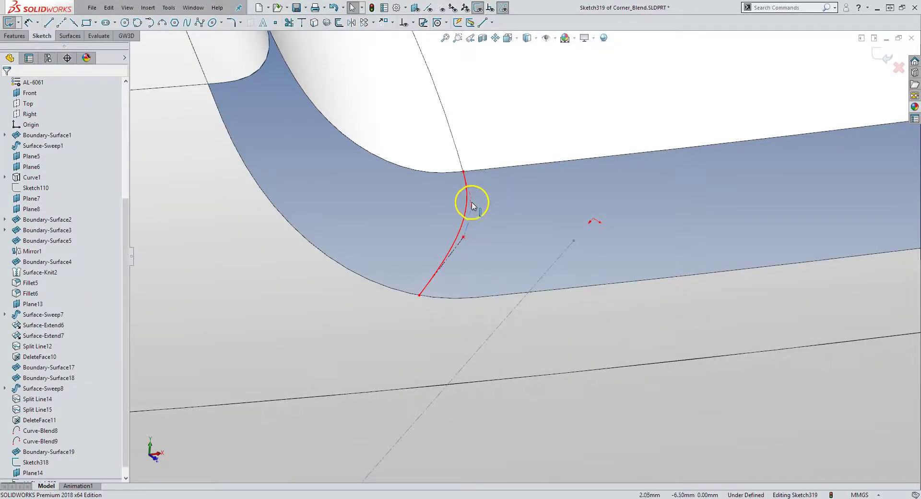
Make the upper leg of the style spline's control polygon tangent to the inner corner's boundary edge.
{"action": "left_click", "coordinate": [471, 203]}
{"action": "left_click", "coordinate": [461, 168], "text": "ctrl"}
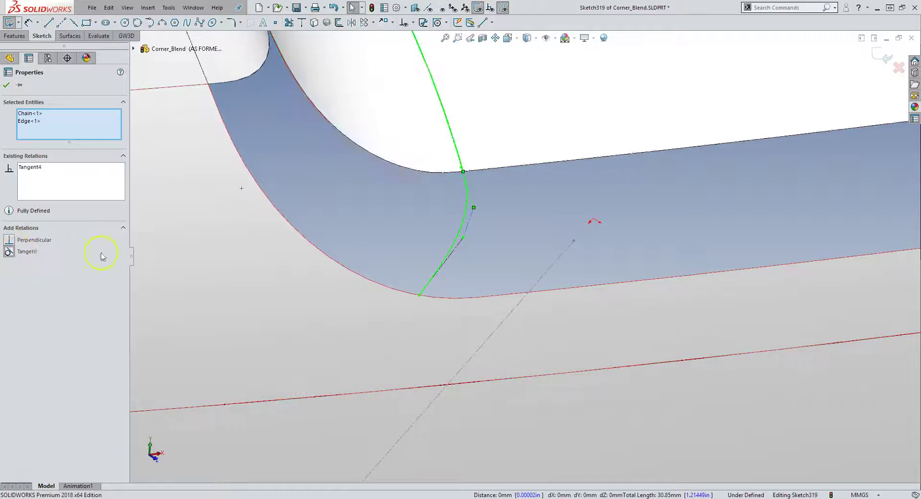
{"action": "left_click", "coordinate": [235, 250]}
Make the three control polygon legs of the style spline equal in length.
{"action": "scroll", "coordinate": [502, 204], "scroll_direction": "down", "scroll_amount": 3}
{"action": "left_click", "coordinate": [516, 227]}
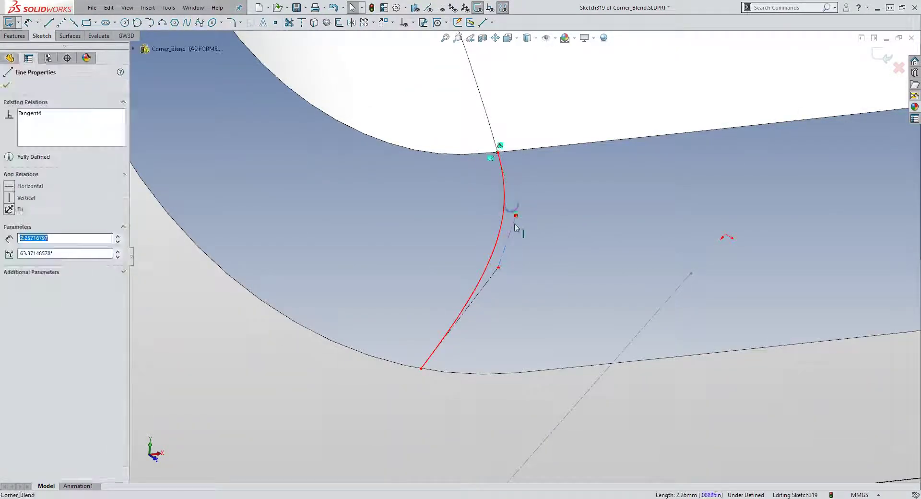
{"action": "left_click", "coordinate": [513, 224], "text": "ctrl"}
{"action": "left_click", "coordinate": [495, 272], "text": "ctrl"}
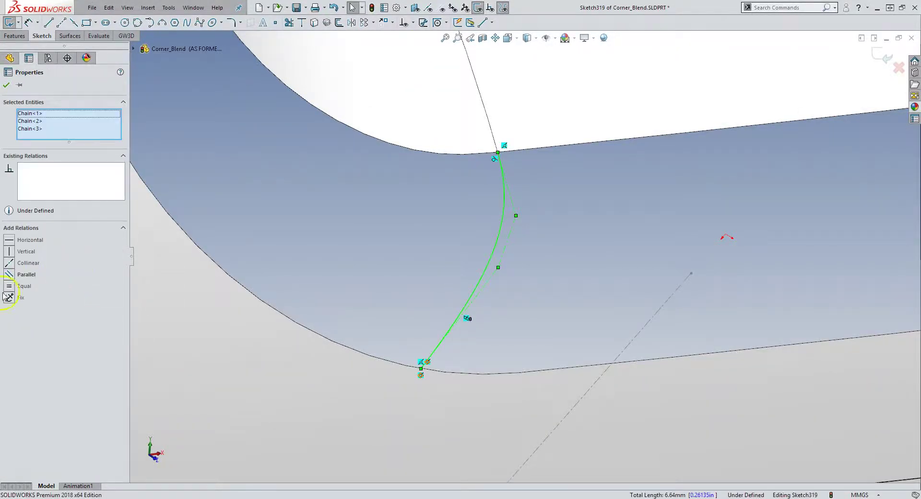
{"action": "left_click", "coordinate": [9, 288]}
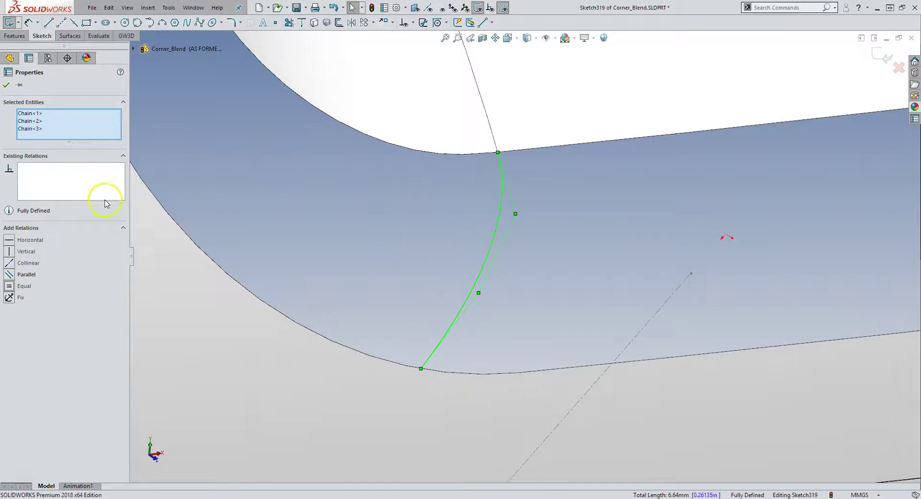
{"action": "left_click", "coordinate": [7, 85]}
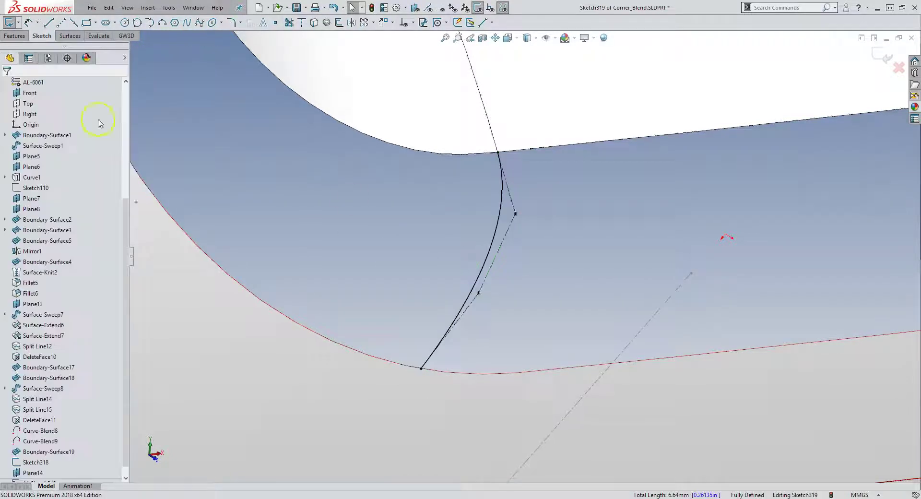
Show the curvature combs on the style spline and accept the curvature scale settings.
{"action": "right_click", "coordinate": [492, 244]}
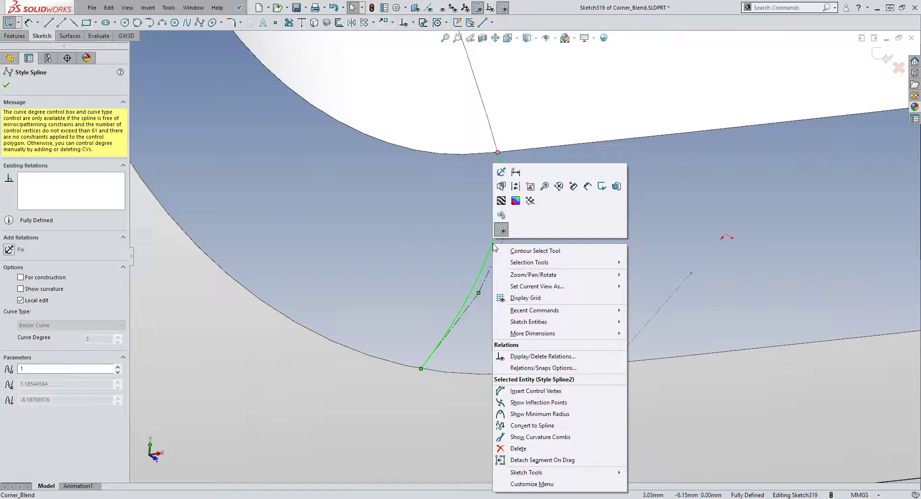
{"action": "left_click", "coordinate": [509, 437]}
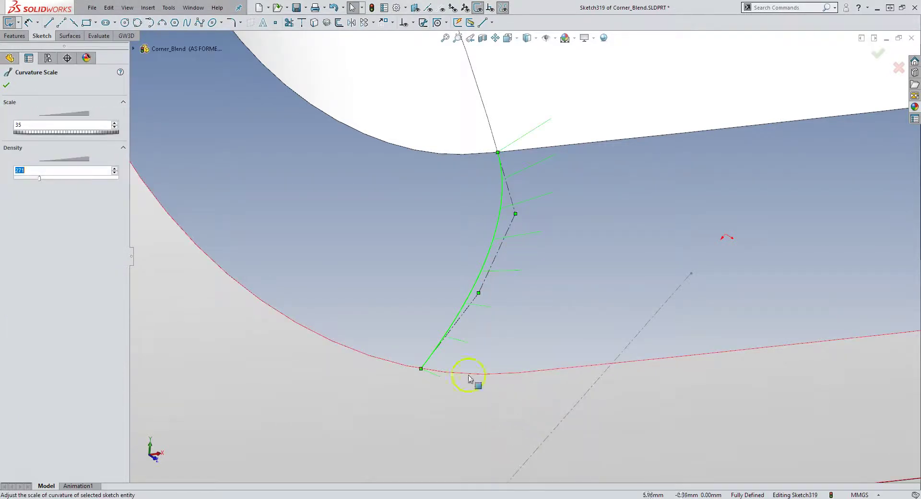
{"action": "middle_click_drag", "start_coordinate": [470, 294], "coordinate": [422, 245]}
{"action": "left_click", "coordinate": [7, 85]}
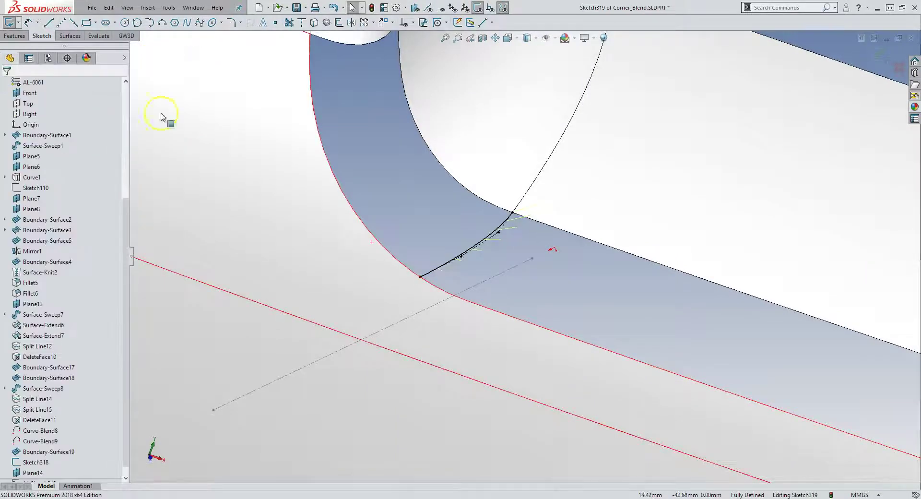
Finish the style spline sketch and fit the whole part in view.
{"action": "right_click", "coordinate": [479, 243]}
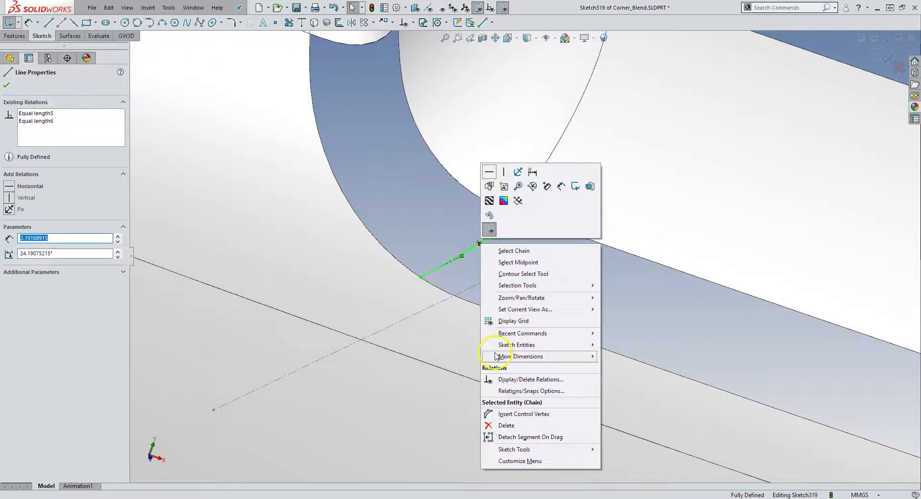
{"action": "left_click", "coordinate": [489, 230]}
{"action": "key", "text": "Escape"}
{"action": "scroll", "coordinate": [426, 220], "scroll_direction": "up", "scroll_amount": 5}
{"action": "middle_click_drag", "start_coordinate": [426, 221], "coordinate": [401, 178]}
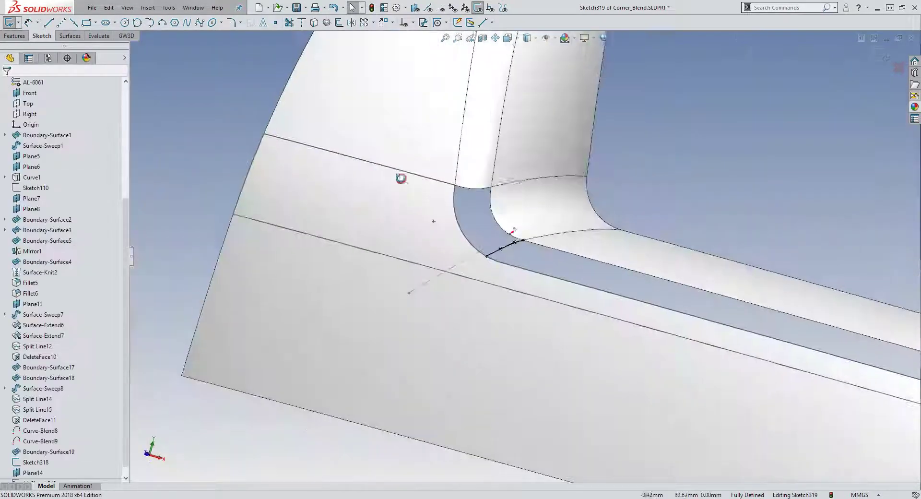
{"action": "left_click", "coordinate": [897, 67]}
{"action": "key", "text": "f"}
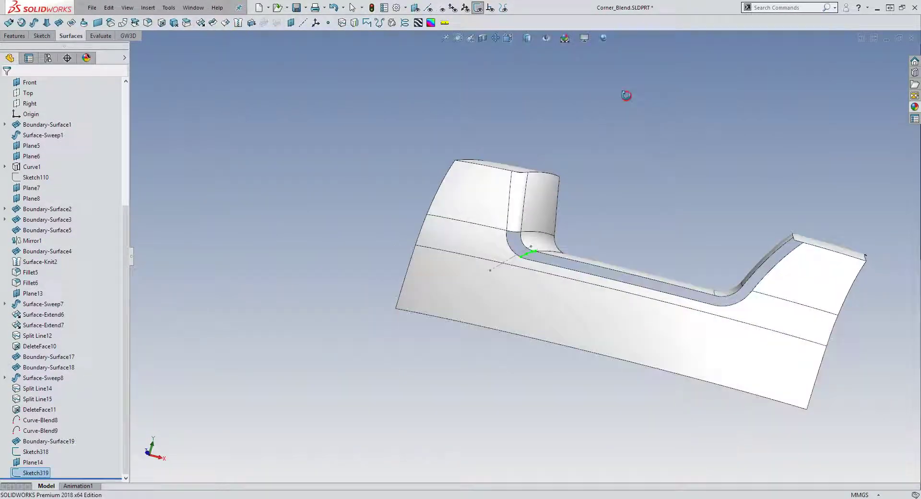
{"action": "middle_click_drag", "start_coordinate": [633, 90], "coordinate": [657, 164]}
{"action": "scroll", "coordinate": [535, 292], "scroll_direction": "down", "scroll_amount": 3}
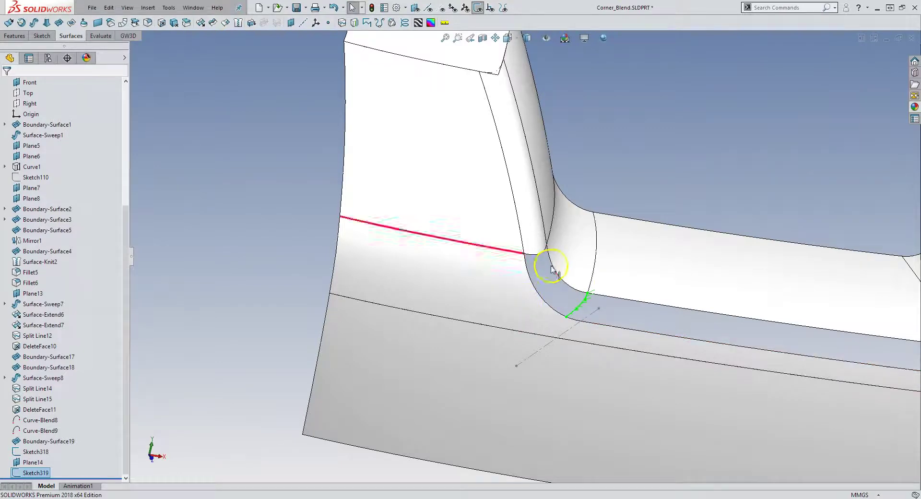
{"action": "left_click", "coordinate": [59, 22]}
{"action": "left_click", "coordinate": [73, 138]}
{"action": "right_click", "coordinate": [61, 131]}
{"action": "left_click", "coordinate": [82, 142]}
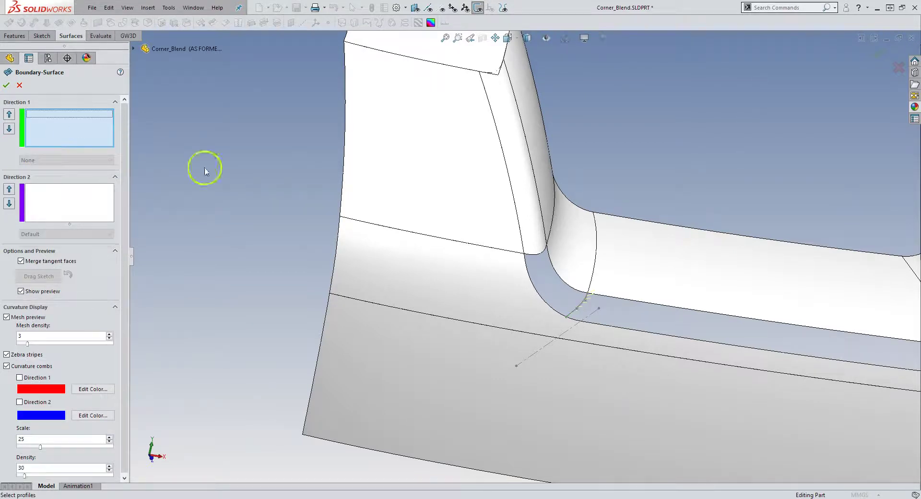
{"action": "scroll", "coordinate": [598, 293], "scroll_direction": "down", "scroll_amount": 4}
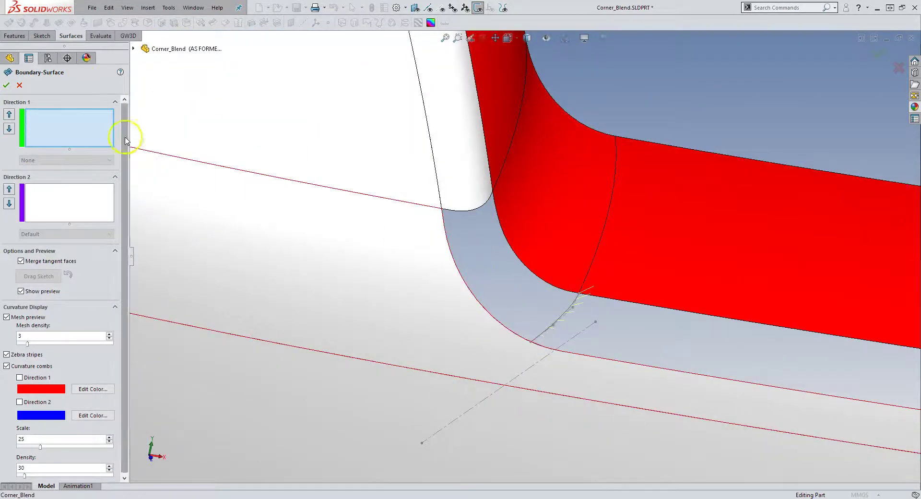
{"action": "left_click", "coordinate": [19, 86]}
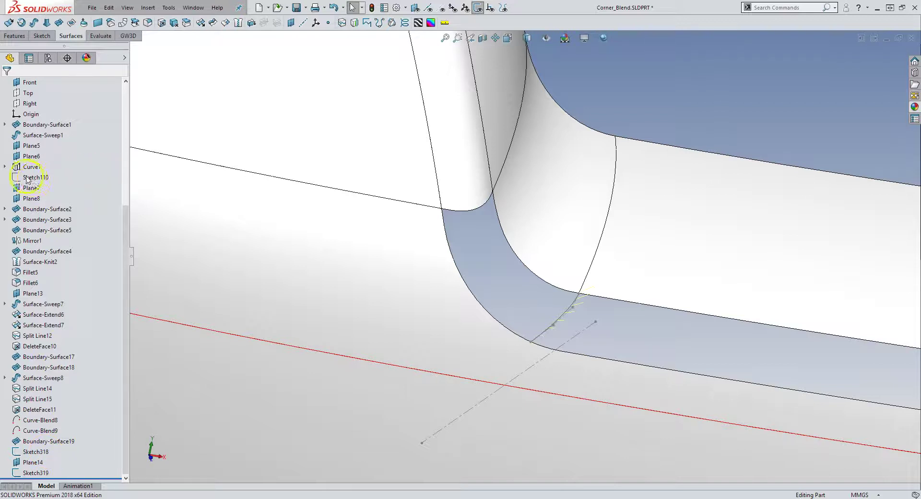
{"action": "left_click", "coordinate": [5, 377]}
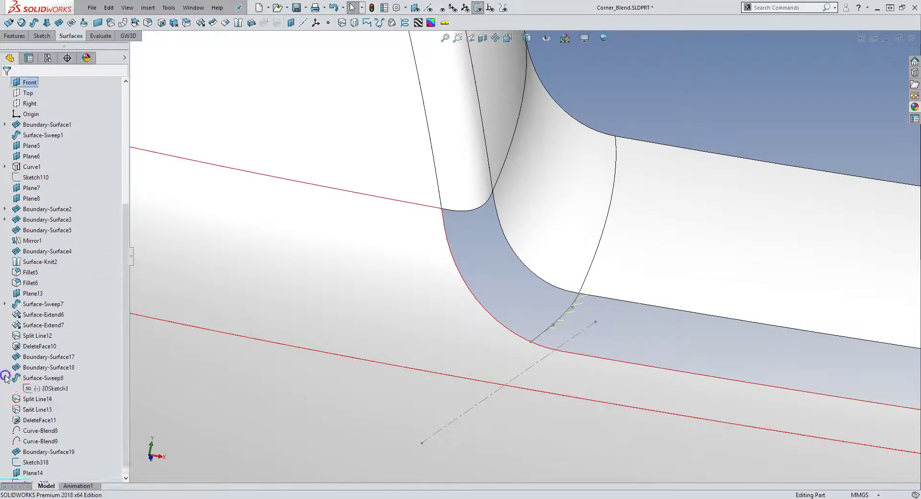
{"action": "left_click", "coordinate": [5, 378]}
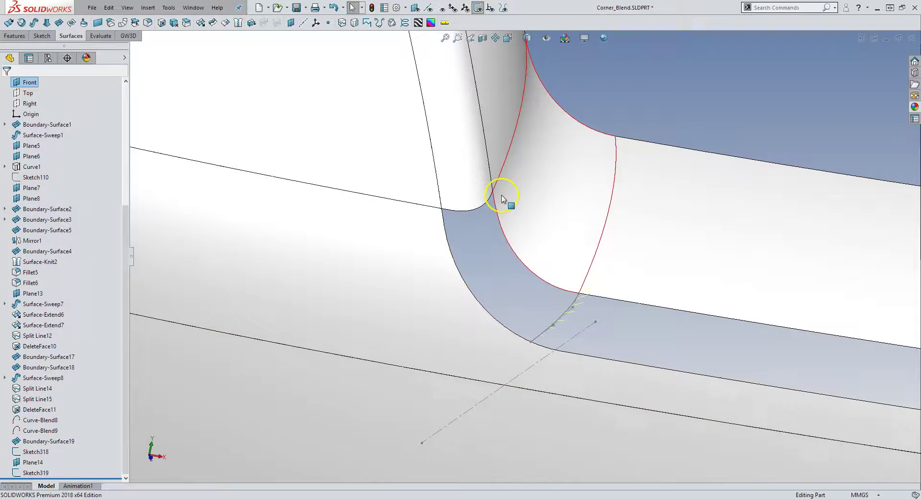
Start a boundary surface across the corner gap with the inner and outer corner edges as Direction 1 curves.
{"action": "left_click", "coordinate": [60, 24]}
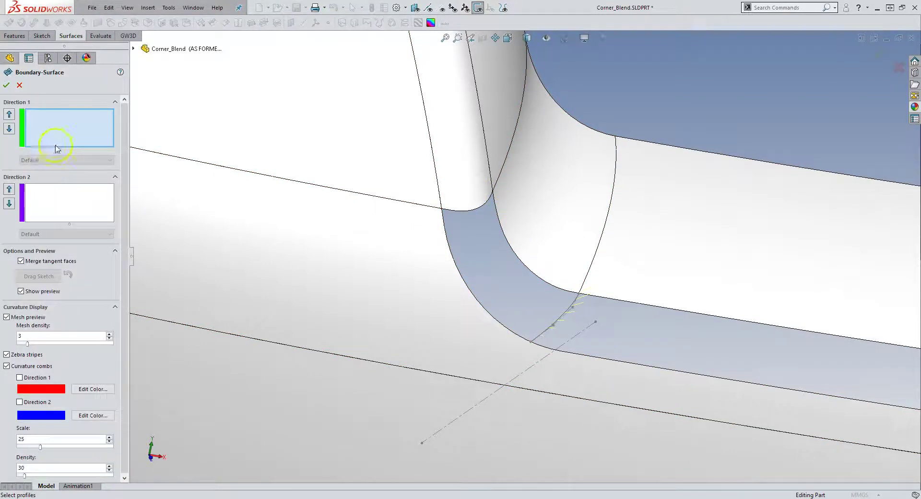
{"action": "left_click", "coordinate": [530, 272]}
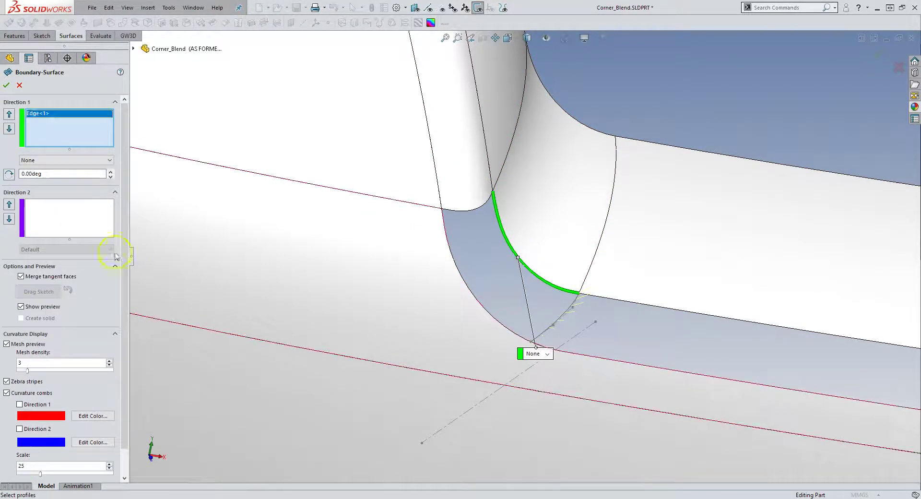
{"action": "left_click", "coordinate": [470, 290]}
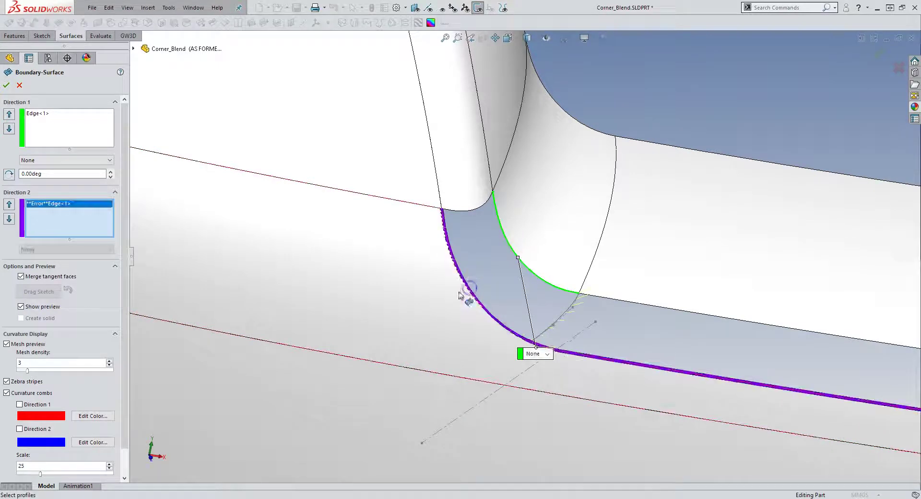
{"action": "right_click", "coordinate": [32, 216]}
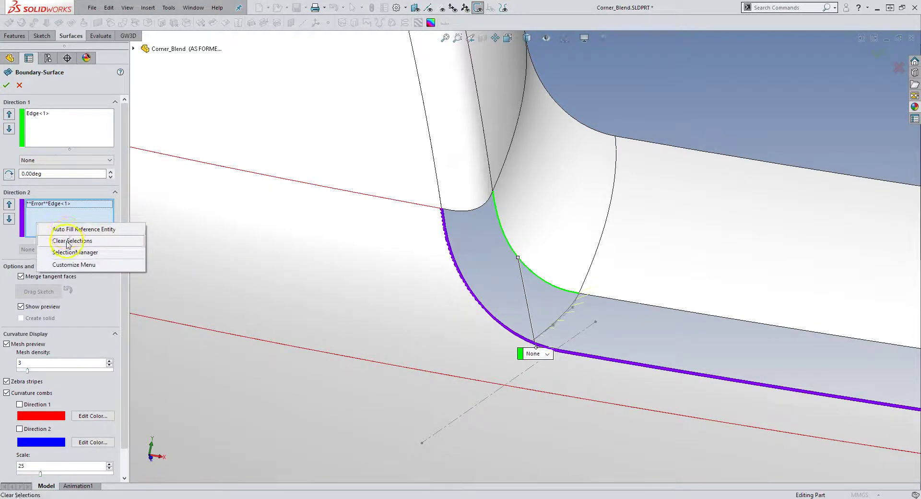
{"action": "left_click", "coordinate": [63, 240]}
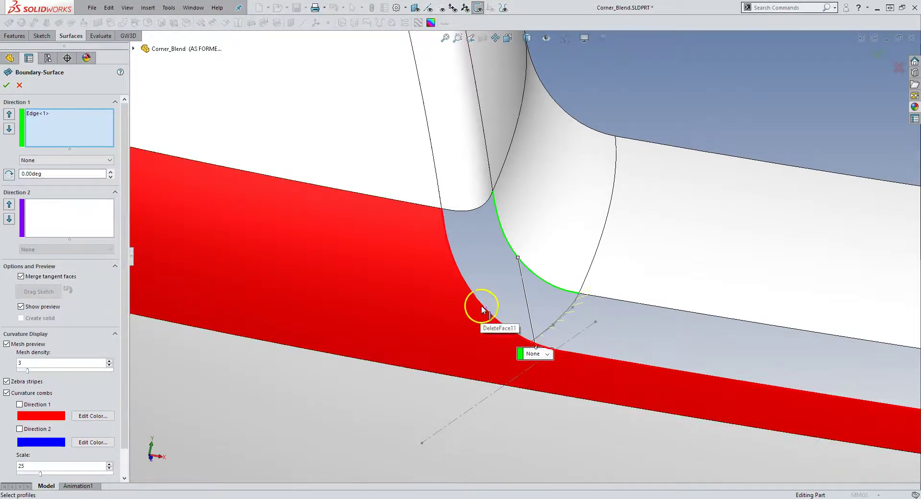
{"action": "left_click", "coordinate": [492, 320]}
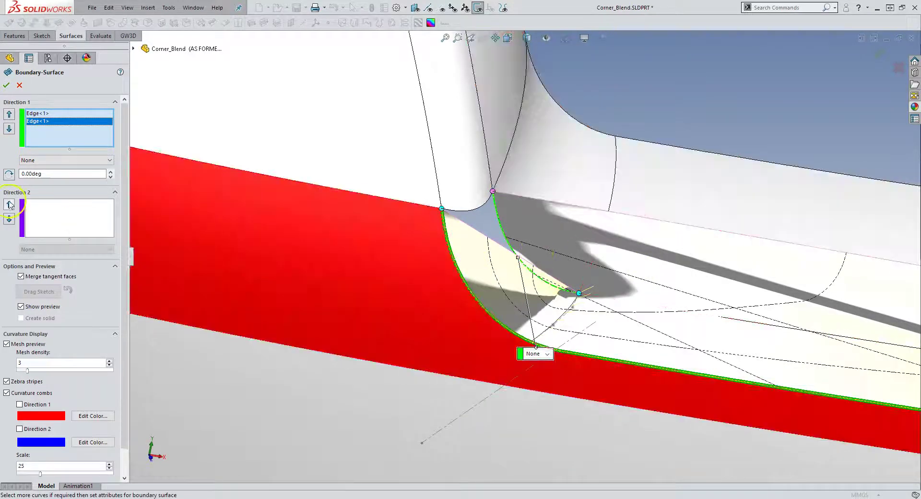
Add the upright blend's lower end edge with Tangency To Face and the style spline sketch as Direction 2 curves.
{"action": "left_click", "coordinate": [78, 222]}
{"action": "key", "text": "z"}
{"action": "key", "text": "z"}
{"action": "key", "text": "z"}
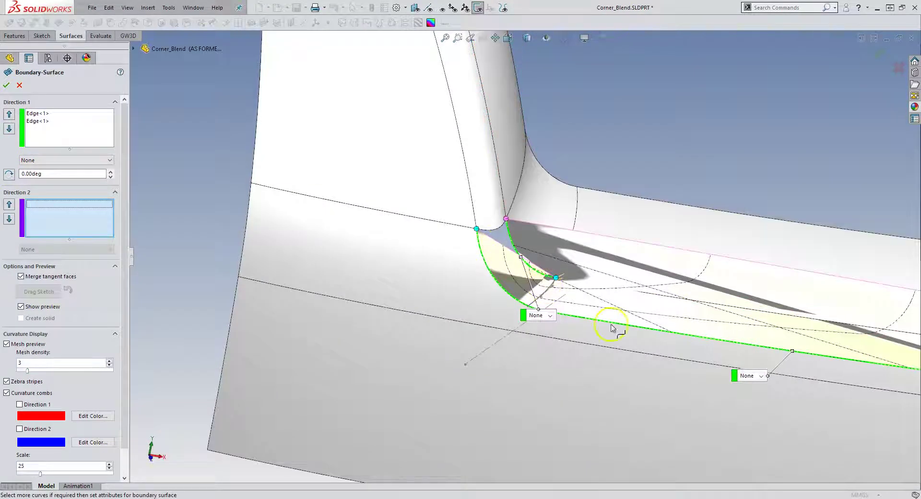
{"action": "left_click", "coordinate": [495, 231]}
{"action": "left_click", "coordinate": [299, 235]}
{"action": "left_click", "coordinate": [309, 262]}
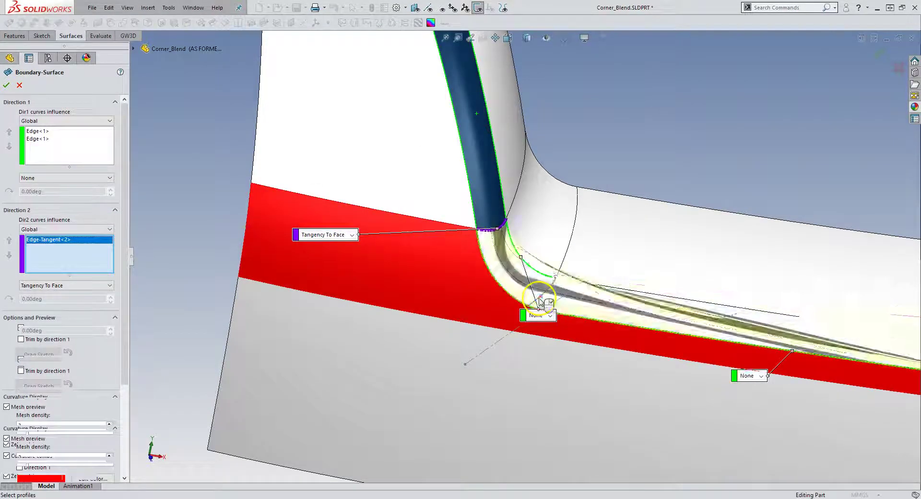
{"action": "scroll", "coordinate": [540, 301], "scroll_direction": "down", "scroll_amount": 3}
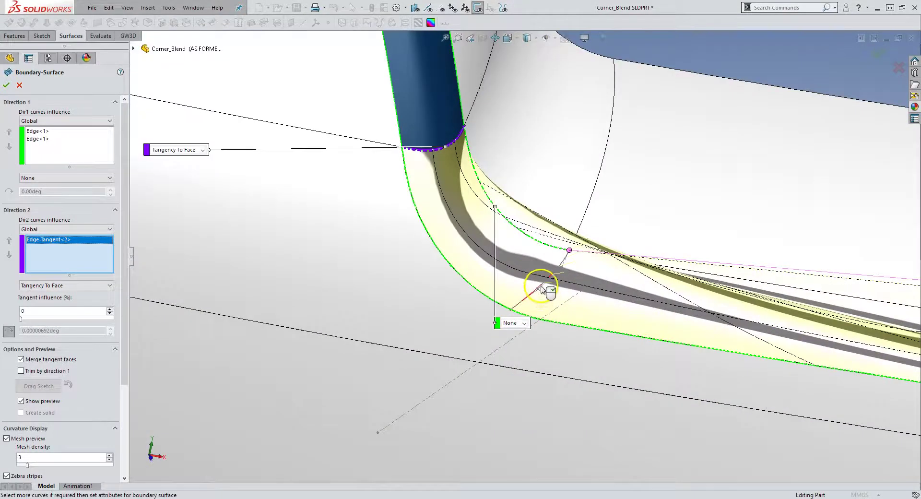
{"action": "left_click", "coordinate": [541, 288]}
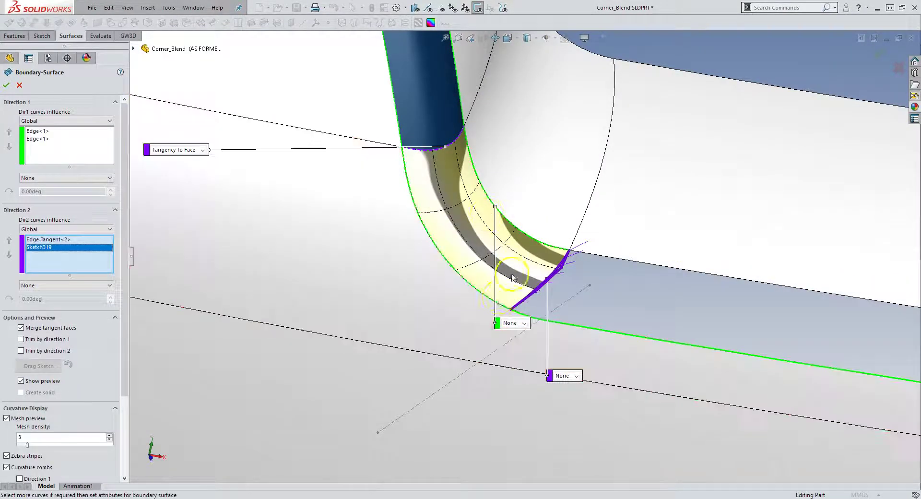
Set both Direction 1 edges to Tangency To Face and create the corner boundary surface.
{"action": "left_click", "coordinate": [512, 323]}
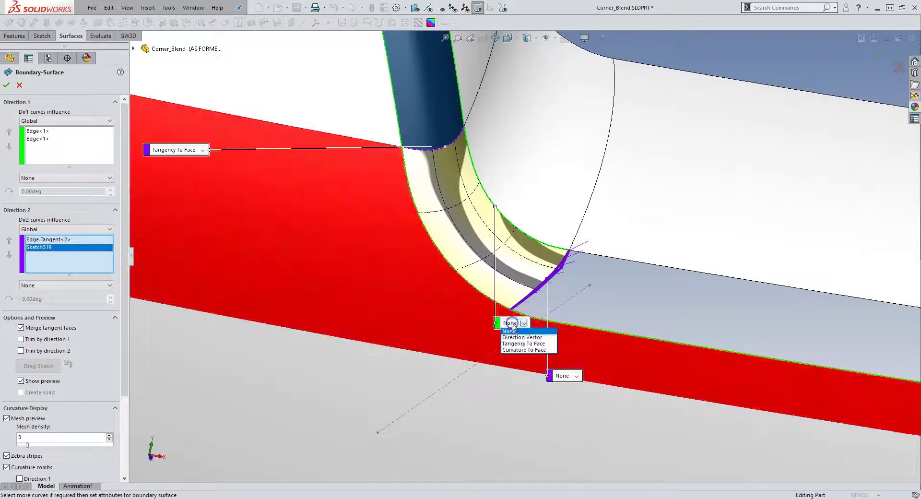
{"action": "left_click", "coordinate": [516, 349]}
{"action": "left_click", "coordinate": [669, 321]}
{"action": "scroll", "coordinate": [670, 321], "scroll_direction": "up", "scroll_amount": 3}
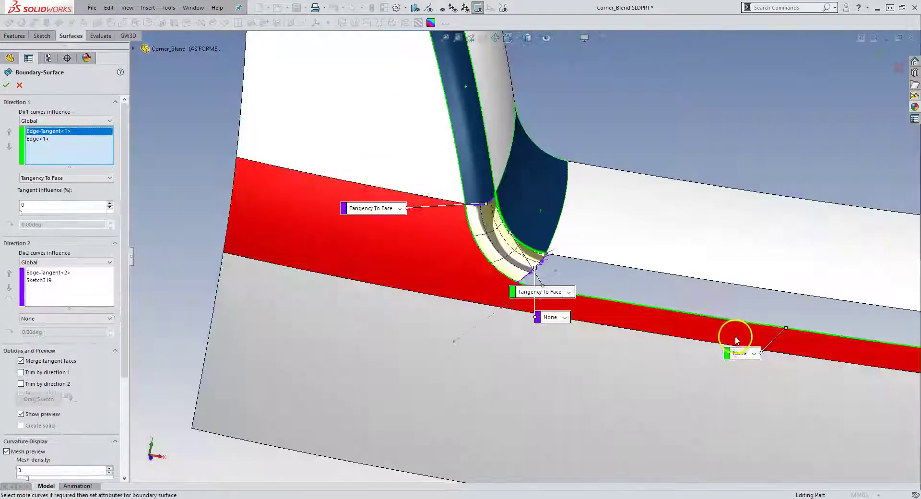
{"action": "left_click", "coordinate": [743, 353]}
{"action": "left_click", "coordinate": [745, 374]}
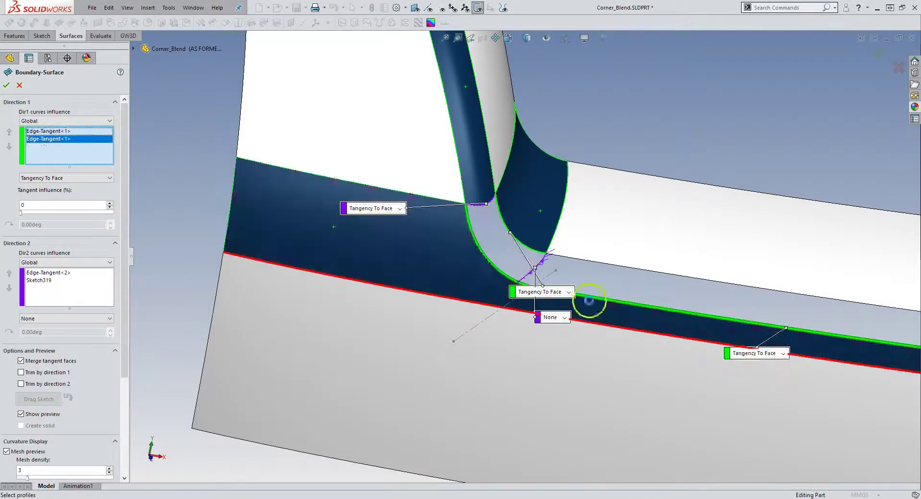
{"action": "left_click", "coordinate": [8, 85]}
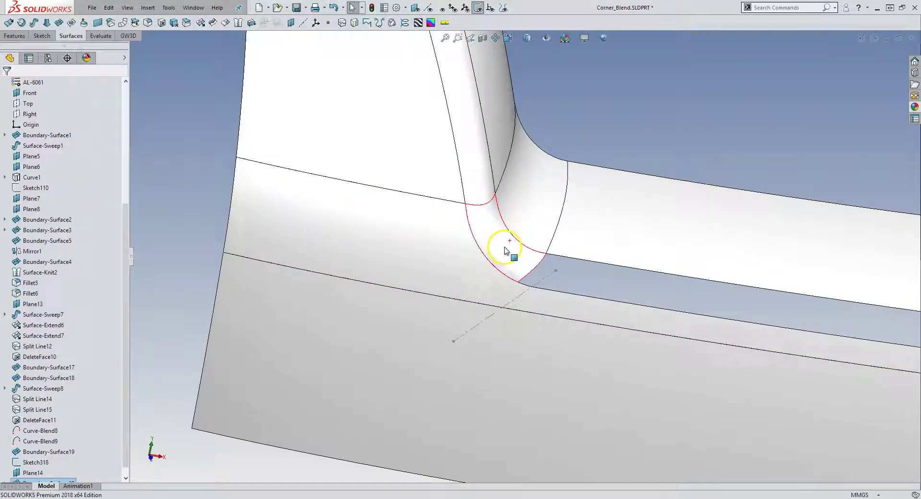
Extend the upright blend surface 2 mm past its upper end edge at the left arm's top face, using the Same surface type.
{"action": "scroll", "coordinate": [503, 251], "scroll_direction": "up", "scroll_amount": 10}
{"action": "middle_click_drag", "start_coordinate": [499, 254], "coordinate": [509, 202]}
{"action": "middle_click_drag", "start_coordinate": [541, 171], "coordinate": [559, 263]}
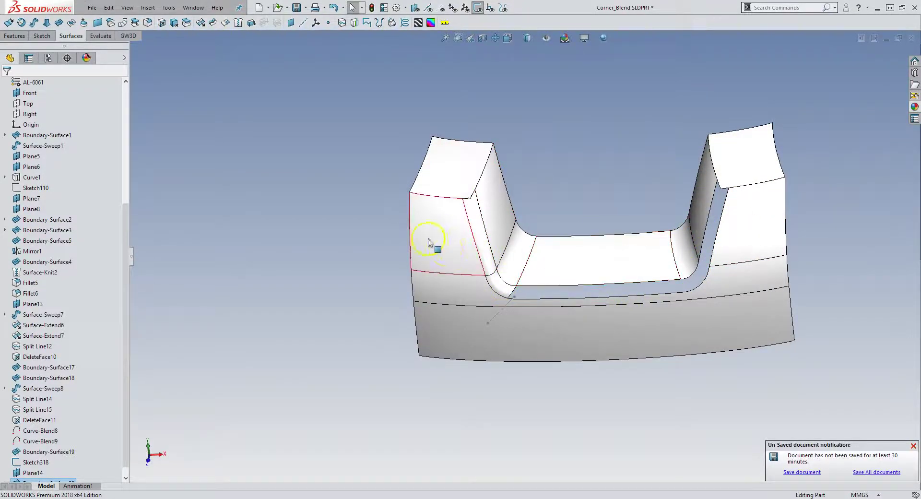
{"action": "scroll", "coordinate": [451, 174], "scroll_direction": "down", "scroll_amount": 1}
{"action": "middle_click_drag", "start_coordinate": [455, 175], "coordinate": [497, 208], "text": "ctrl"}
{"action": "scroll", "coordinate": [511, 240], "scroll_direction": "up", "scroll_amount": 1}
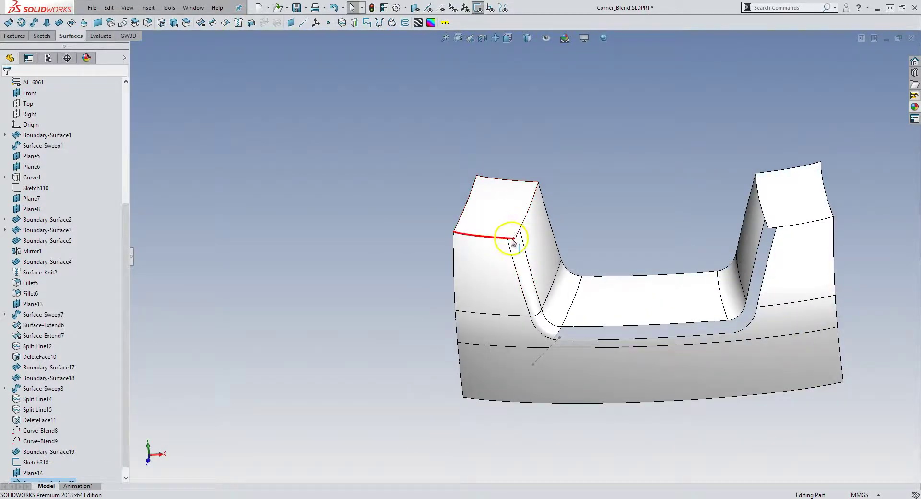
{"action": "scroll", "coordinate": [513, 242], "scroll_direction": "up", "scroll_amount": 2}
{"action": "left_click", "coordinate": [204, 22]}
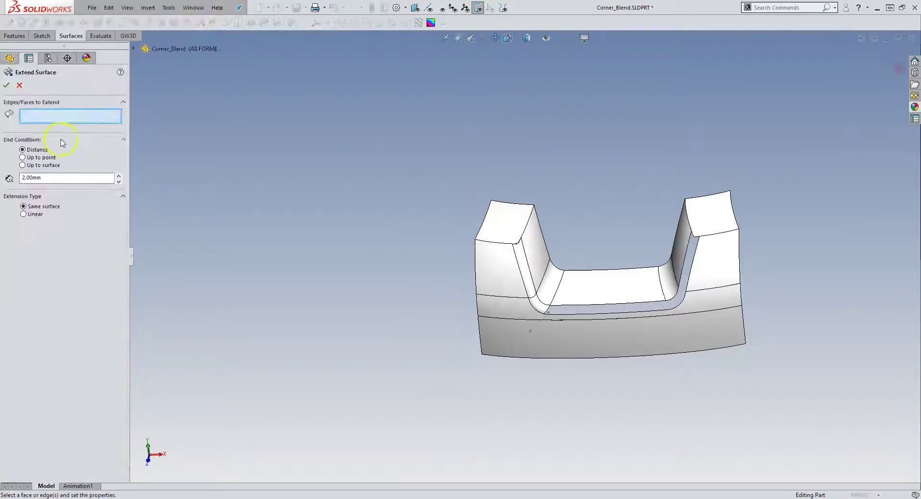
{"action": "middle_click_drag", "start_coordinate": [489, 255], "coordinate": [607, 197]}
{"action": "scroll", "coordinate": [676, 262], "scroll_direction": "down", "scroll_amount": 5}
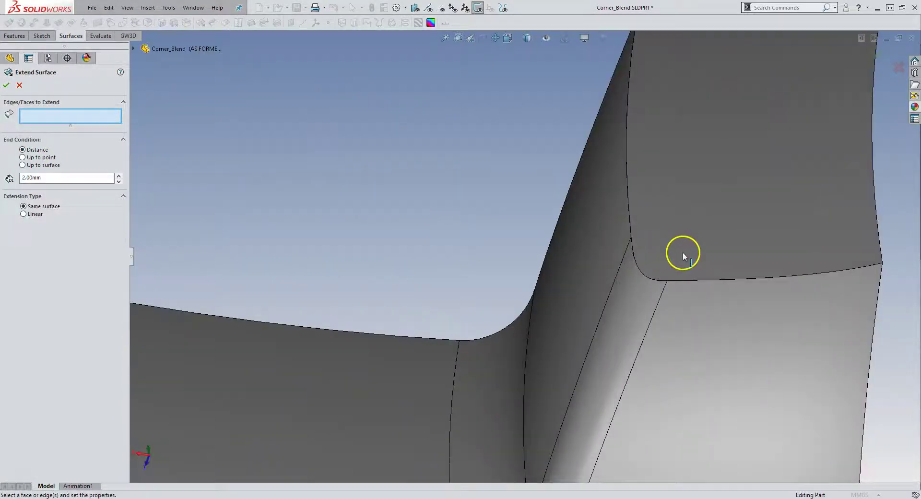
{"action": "left_click", "coordinate": [646, 276]}
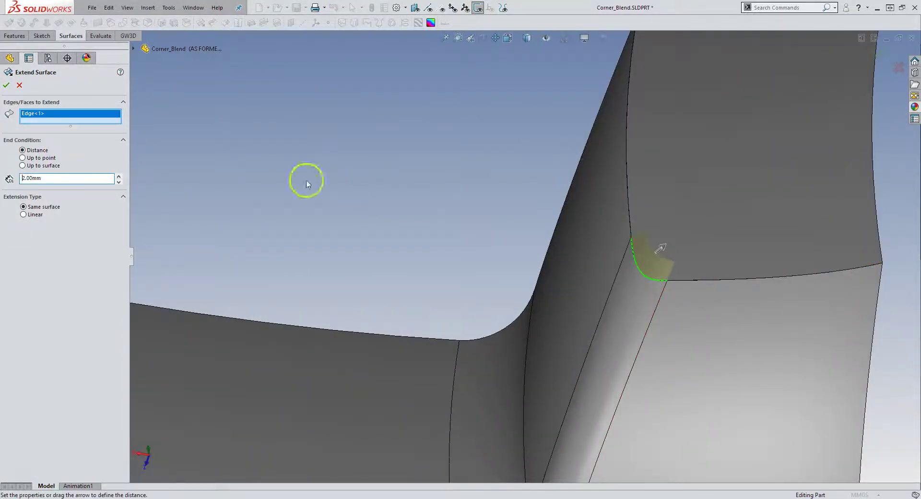
{"action": "key", "text": "Return"}
Mutually trim the extended blend and the left arm's top surface, keeping the main top face and the blend strip below it.
{"action": "left_click", "coordinate": [225, 24]}
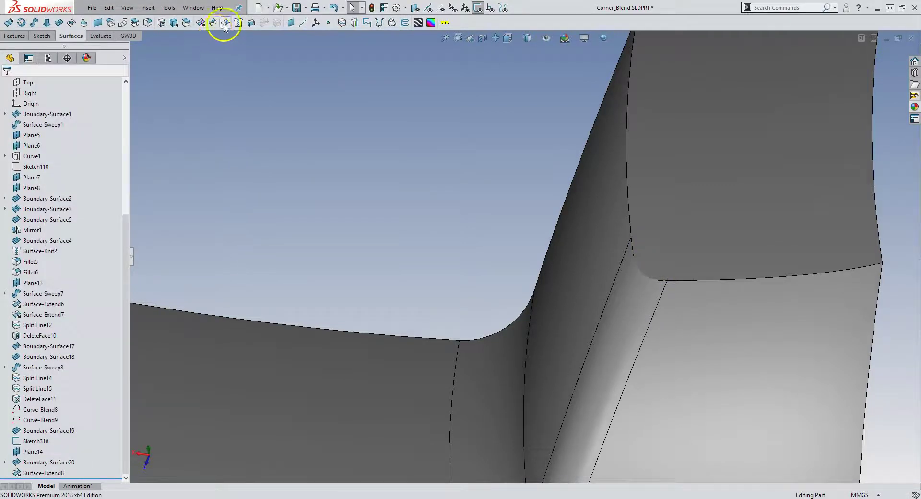
{"action": "left_click", "coordinate": [213, 23]}
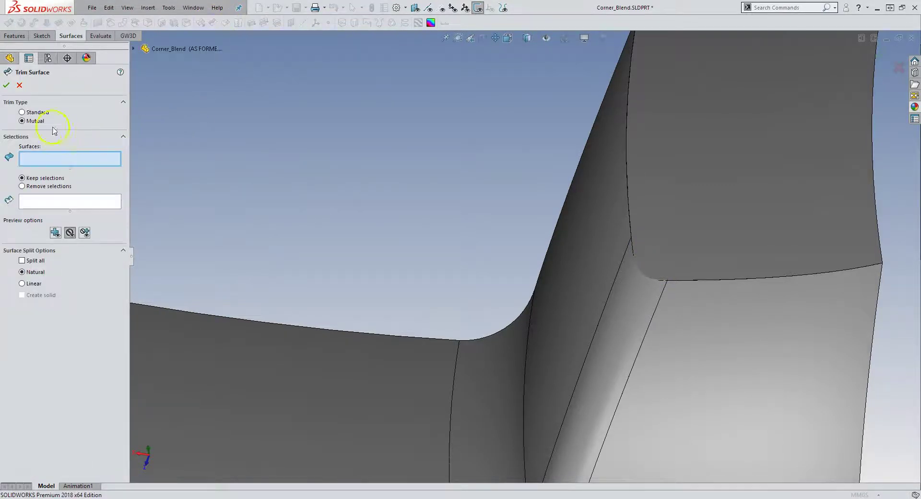
{"action": "scroll", "coordinate": [427, 228], "scroll_direction": "up", "scroll_amount": 5}
{"action": "middle_click_drag", "start_coordinate": [427, 228], "coordinate": [589, 270]}
{"action": "left_click", "coordinate": [228, 162]}
{"action": "left_click", "coordinate": [209, 149]}
{"action": "left_click", "coordinate": [56, 210]}
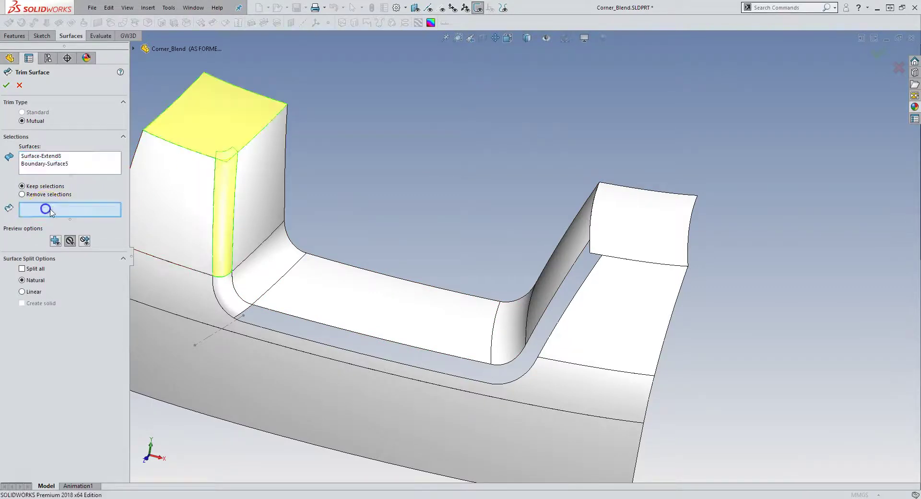
{"action": "left_click", "coordinate": [222, 128]}
{"action": "left_click", "coordinate": [223, 180]}
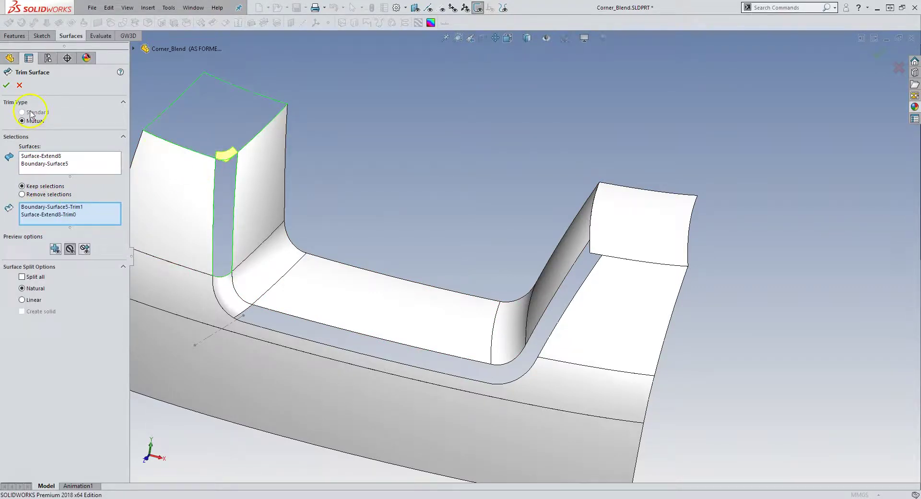
{"action": "left_click", "coordinate": [7, 86]}
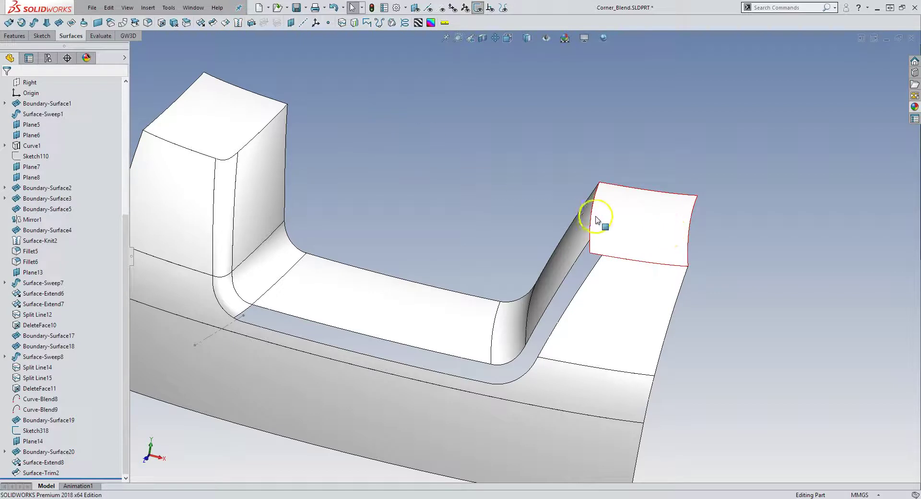
Delete the top surface body of the right arm and orient the model to the Front view.
{"action": "left_click", "coordinate": [174, 23]}
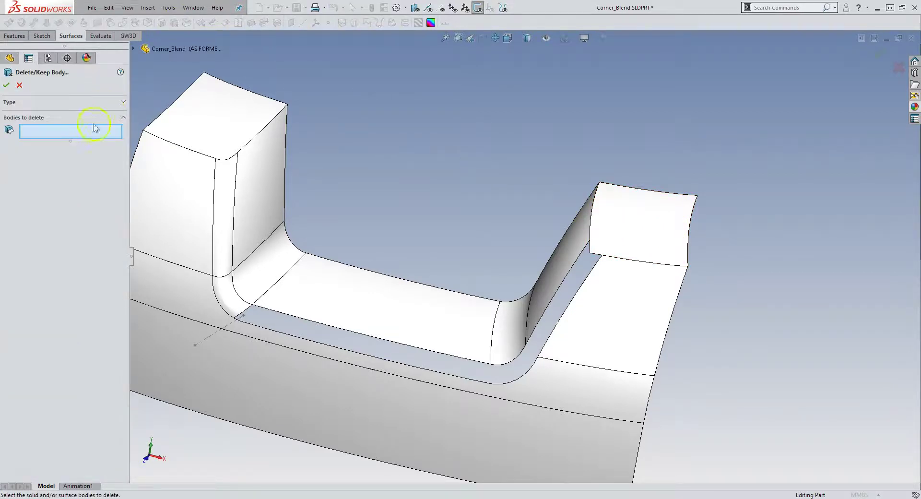
{"action": "left_click", "coordinate": [593, 227]}
{"action": "left_click", "coordinate": [883, 59]}
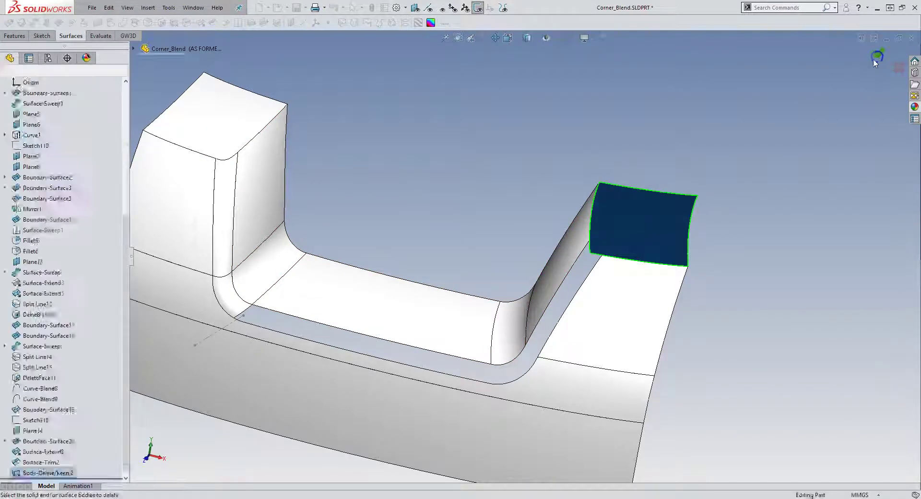
{"action": "key", "text": "space"}
{"action": "left_click", "coordinate": [753, 152]}
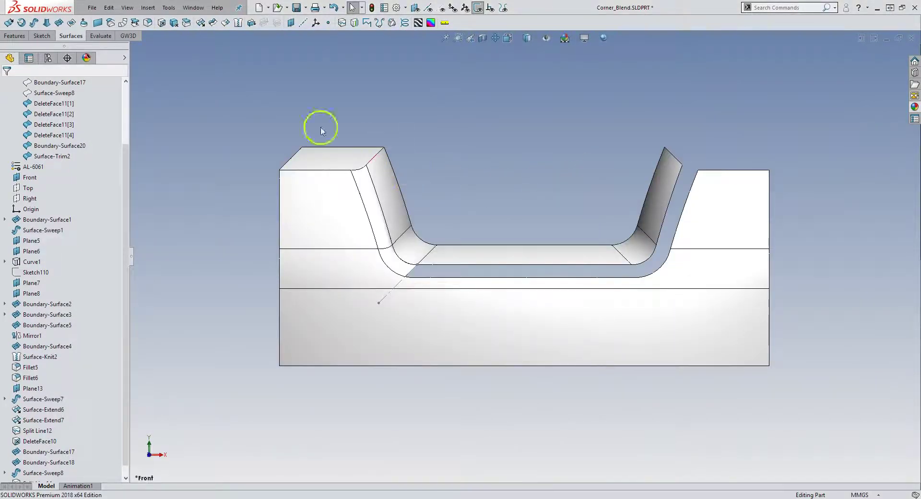
{"action": "left_click", "coordinate": [340, 160]}
{"action": "left_click", "coordinate": [388, 229]}
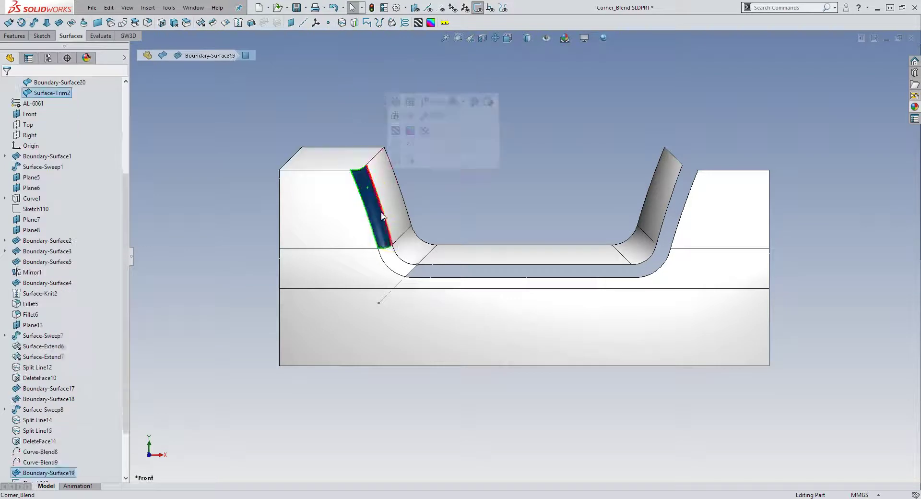
{"action": "left_click", "coordinate": [388, 253]}
{"action": "left_click", "coordinate": [556, 129]}
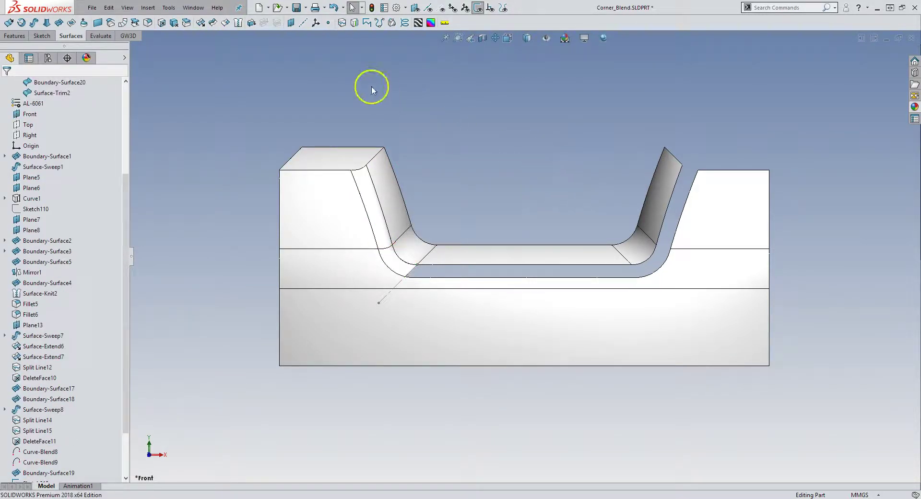
Mirror the trimmed top-and-blend body and the corner boundary body across the Right plane, and hide the dashed sketch line at the left corner.
{"action": "left_click", "coordinate": [11, 38]}
{"action": "left_click", "coordinate": [287, 81]}
{"action": "left_click", "coordinate": [275, 22]}
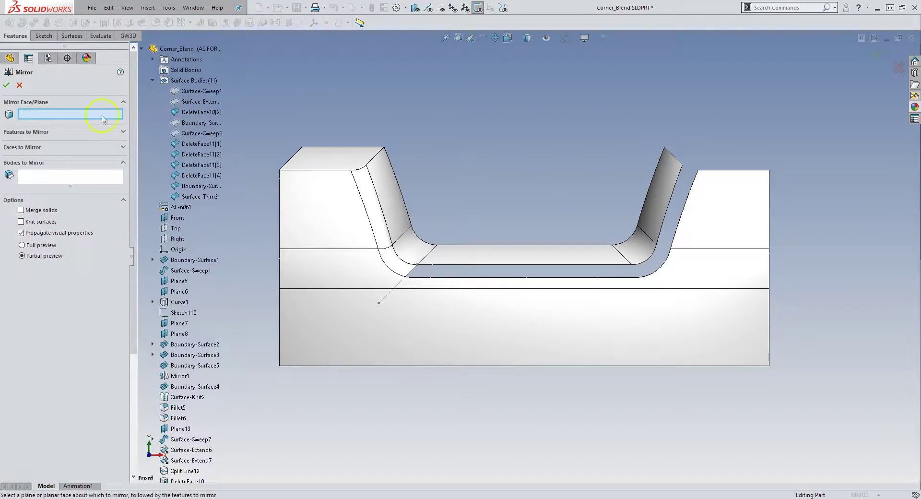
{"action": "left_click", "coordinate": [46, 176]}
{"action": "left_click", "coordinate": [382, 197]}
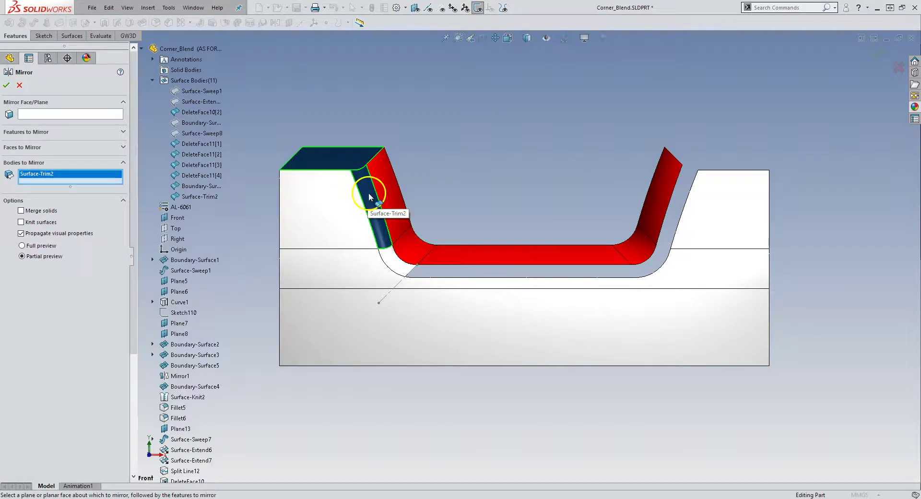
{"action": "left_click", "coordinate": [398, 245]}
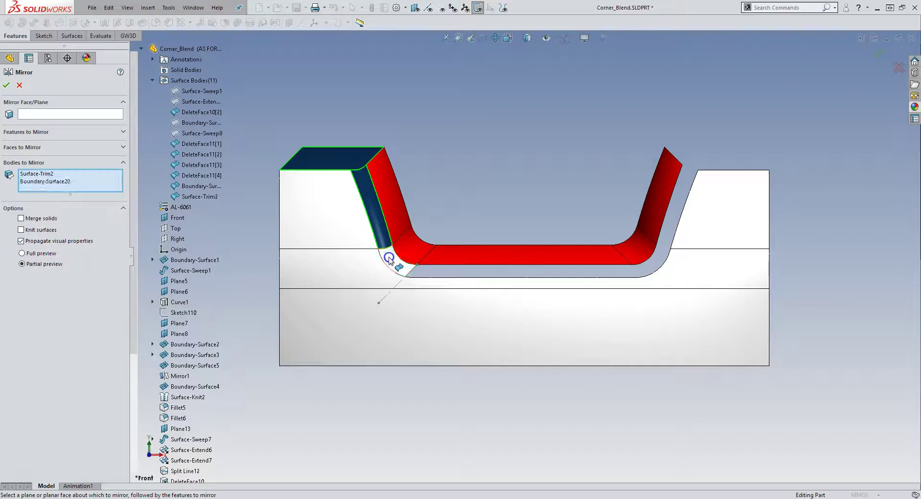
{"action": "left_click", "coordinate": [60, 115]}
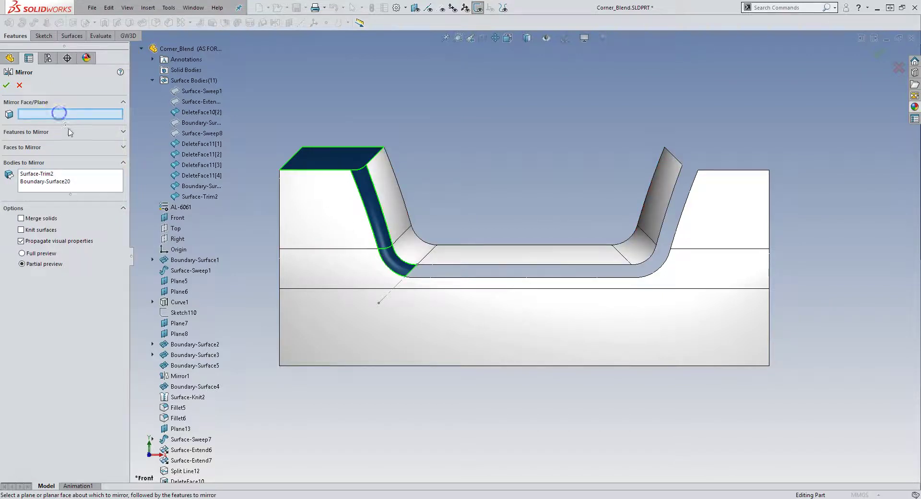
{"action": "left_click", "coordinate": [177, 239]}
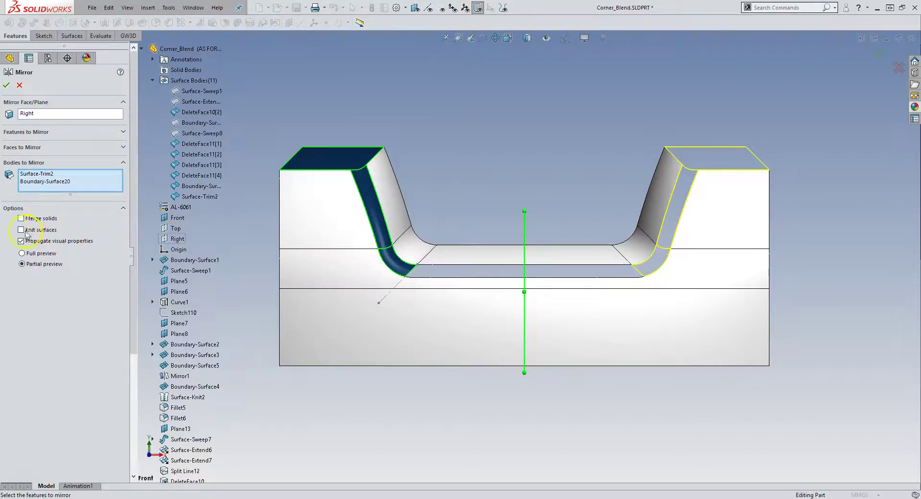
{"action": "left_click", "coordinate": [11, 86]}
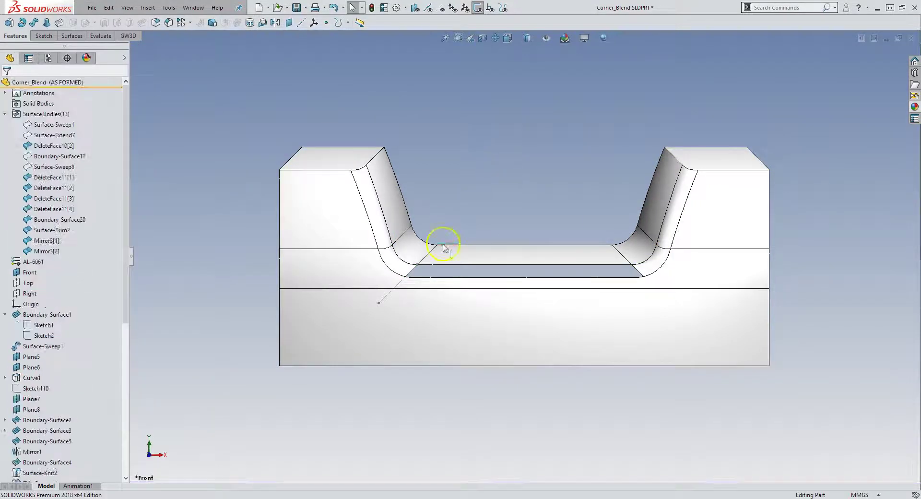
{"action": "left_click", "coordinate": [390, 300]}
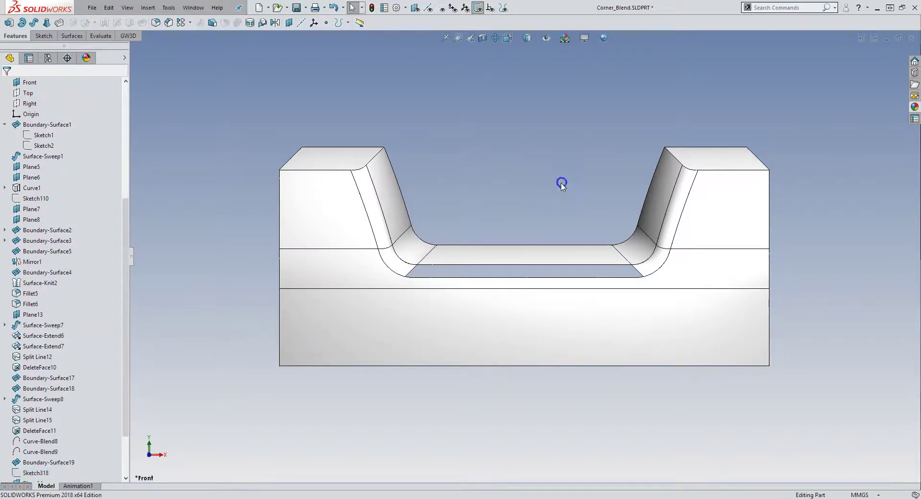
Start a boundary surface over the open middle strip, using its two long edges as Direction 1 and the two corner blend end edges as Direction 2.
{"action": "middle_click_drag", "start_coordinate": [560, 181], "coordinate": [477, 250]}
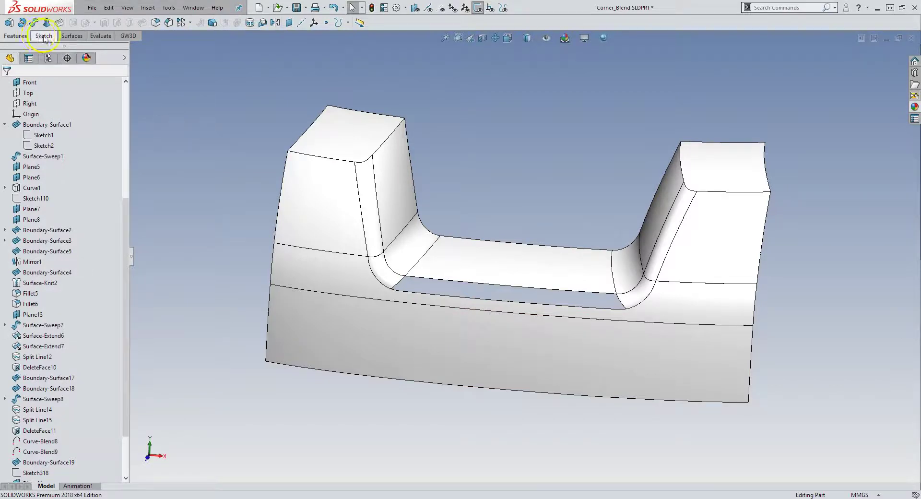
{"action": "left_click", "coordinate": [61, 37]}
{"action": "left_click", "coordinate": [58, 22]}
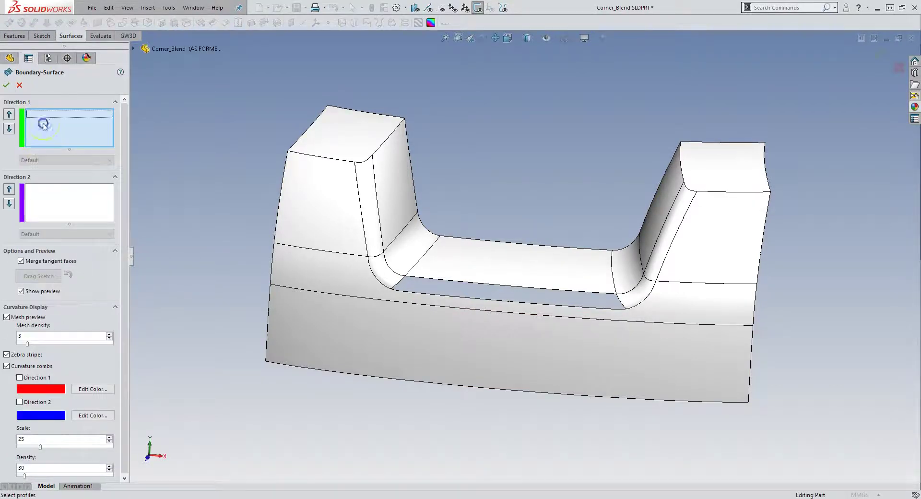
{"action": "left_click", "coordinate": [435, 280]}
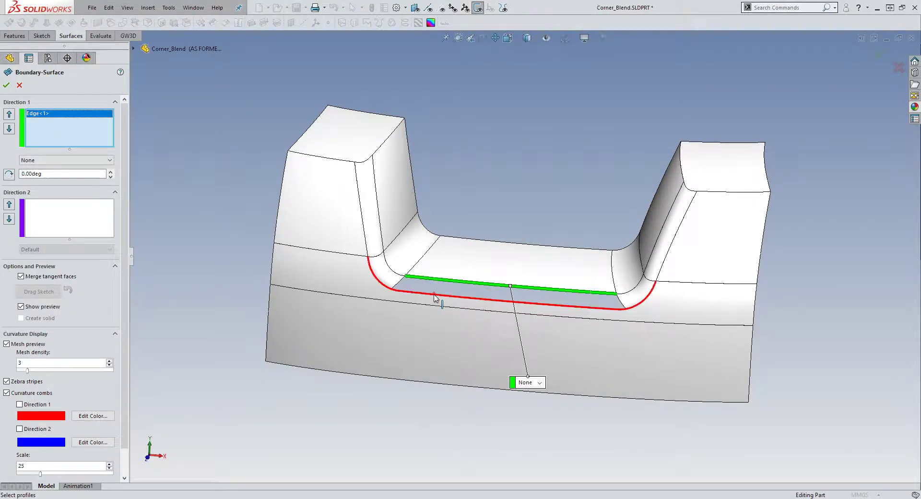
{"action": "left_click", "coordinate": [436, 294]}
{"action": "left_click", "coordinate": [86, 225]}
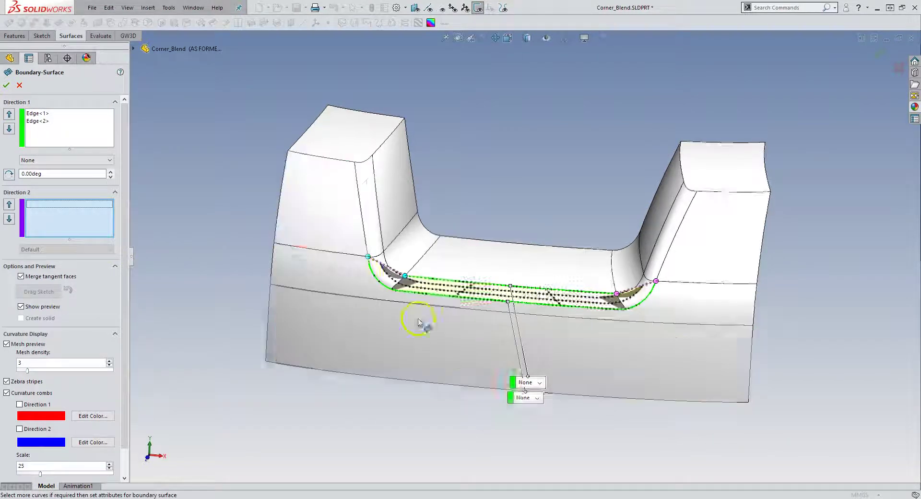
{"action": "scroll", "coordinate": [420, 276], "scroll_direction": "down", "scroll_amount": 5}
{"action": "scroll", "coordinate": [420, 276], "scroll_direction": "down", "scroll_amount": 2}
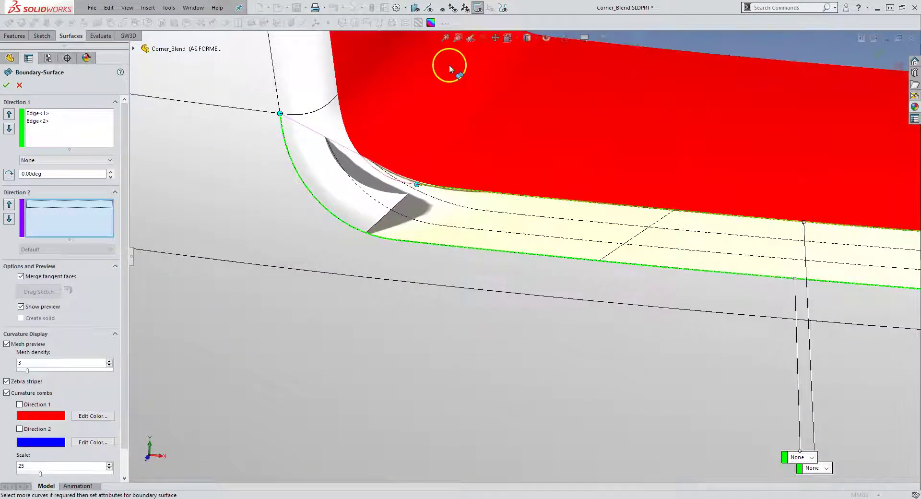
{"action": "left_click", "coordinate": [381, 217]}
{"action": "scroll", "coordinate": [567, 295], "scroll_direction": "up", "scroll_amount": 3}
{"action": "left_click", "coordinate": [860, 279]}
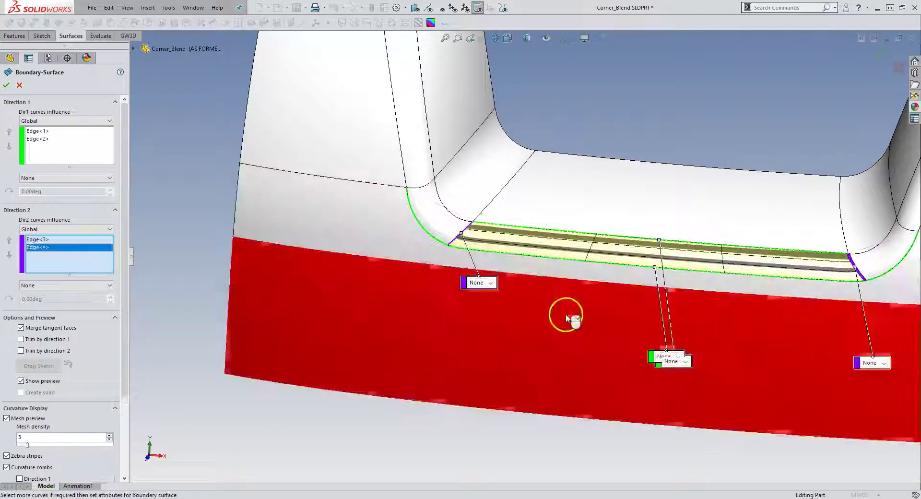
Set all four Direction 1 and Direction 2 edges to Tangency To Face and create the middle boundary surface.
{"action": "left_click", "coordinate": [670, 361]}
{"action": "left_click", "coordinate": [666, 375]}
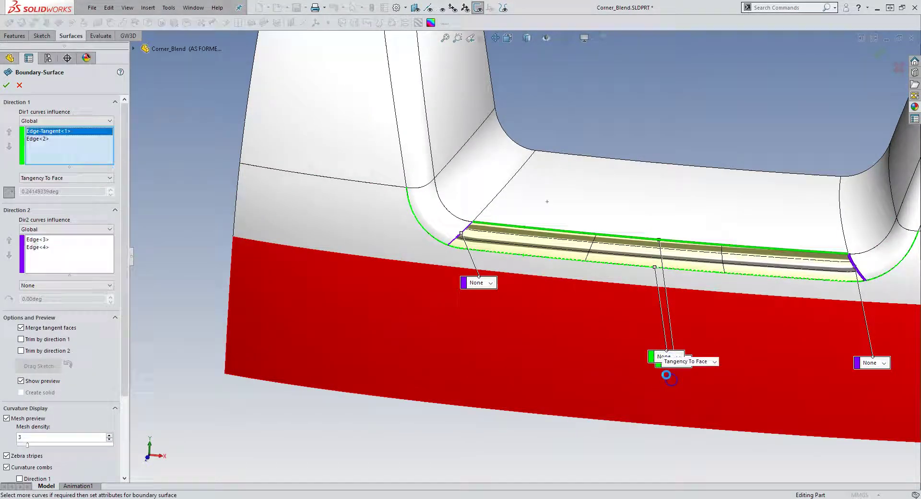
{"action": "left_click_drag", "start_coordinate": [652, 357], "coordinate": [658, 288]}
{"action": "left_click", "coordinate": [658, 289]}
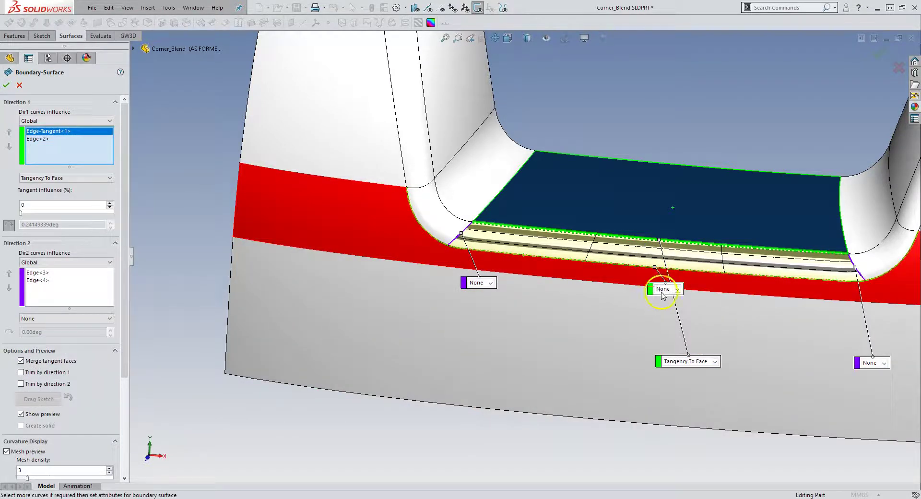
{"action": "left_click", "coordinate": [666, 311]}
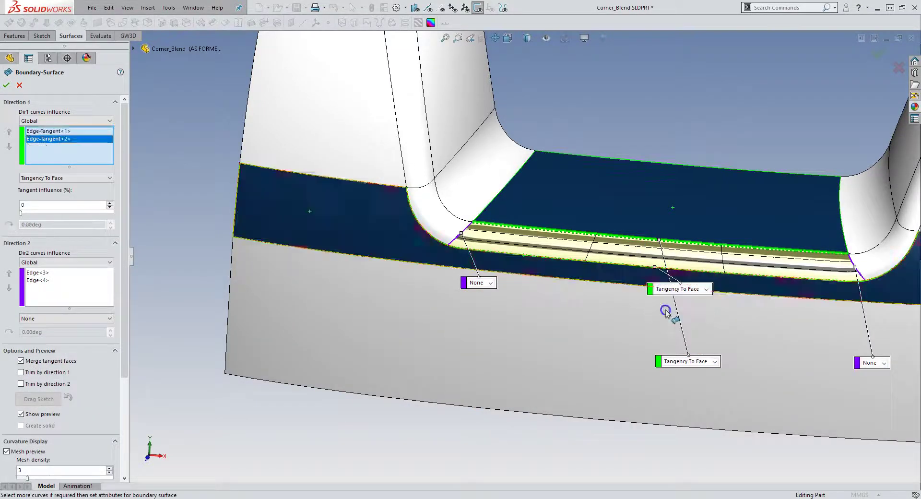
{"action": "left_click", "coordinate": [489, 282]}
{"action": "left_click", "coordinate": [492, 299]}
{"action": "left_click", "coordinate": [882, 362]}
{"action": "left_click", "coordinate": [878, 384]}
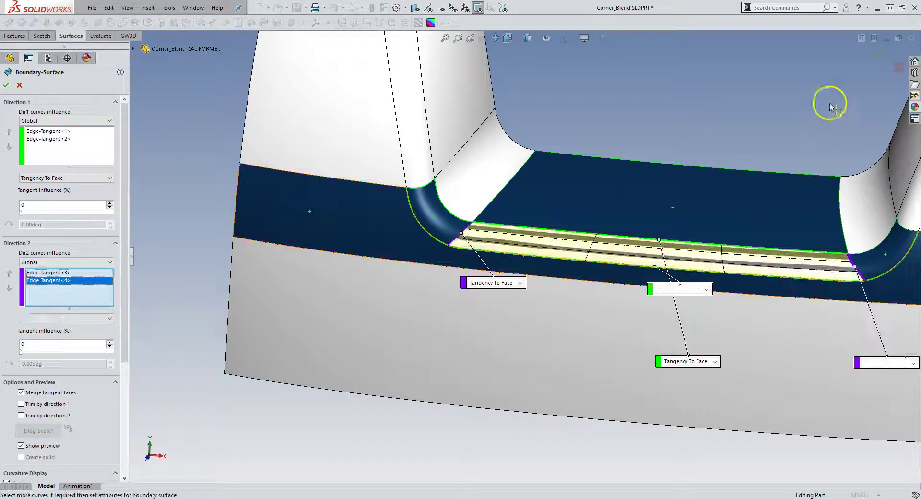
{"action": "left_click", "coordinate": [877, 56]}
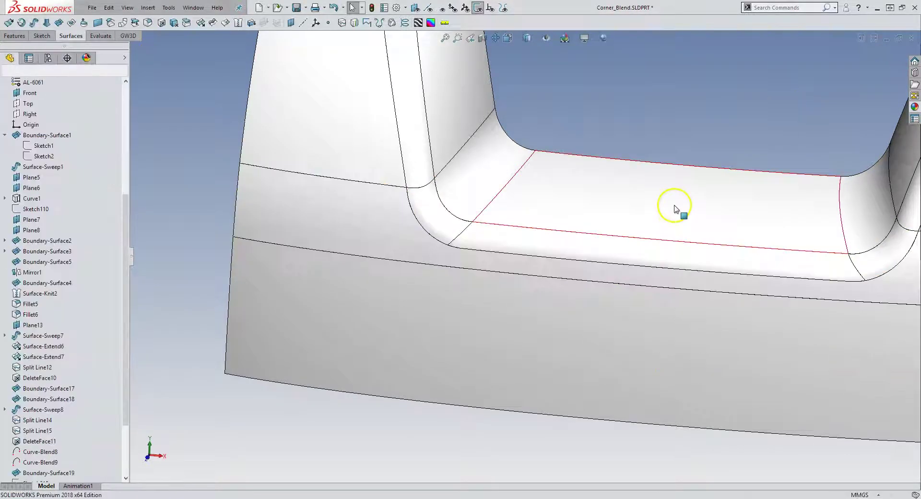
Examine the completed blend around the U-shaped cutout from several angles, including the Front and Top views.
{"action": "scroll", "coordinate": [676, 214], "scroll_direction": "up", "scroll_amount": 3}
{"action": "middle_click_drag", "start_coordinate": [677, 214], "coordinate": [664, 126]}
{"action": "scroll", "coordinate": [595, 196], "scroll_direction": "down", "scroll_amount": 3}
{"action": "middle_click_drag", "start_coordinate": [507, 215], "coordinate": [485, 268]}
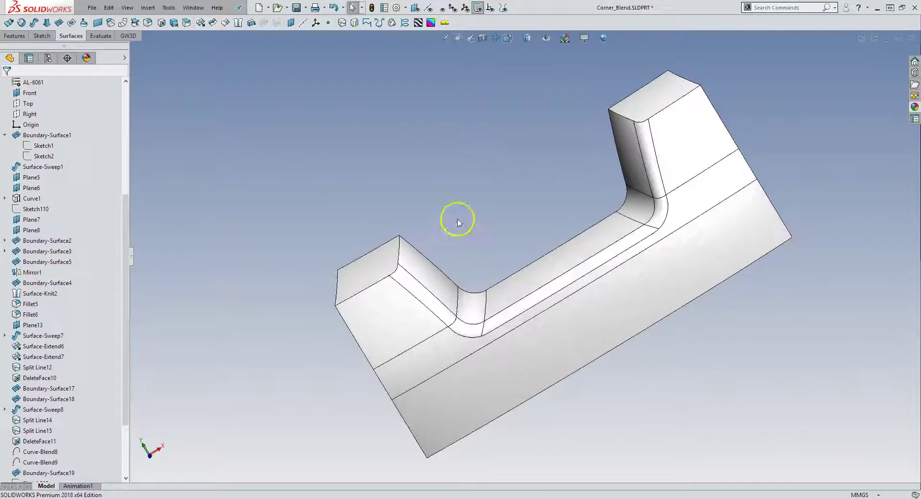
{"action": "key", "text": "space"}
{"action": "left_click", "coordinate": [488, 236]}
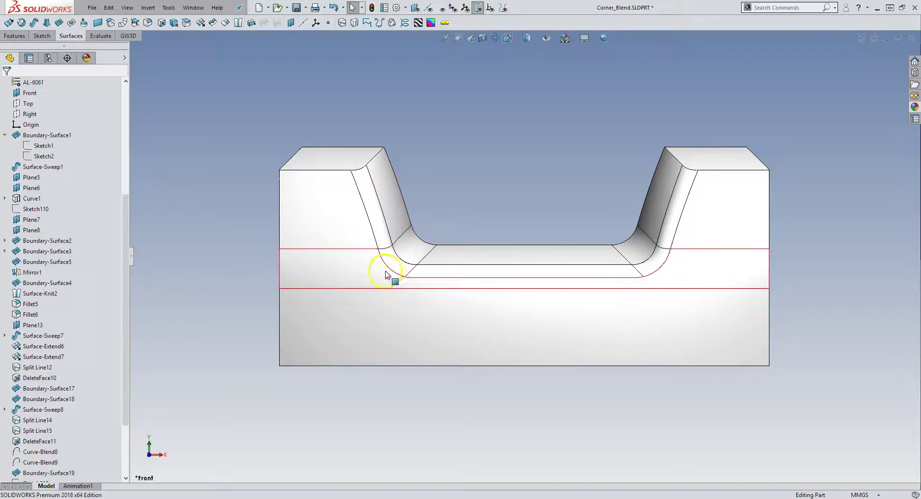
{"action": "middle_click_drag", "start_coordinate": [363, 280], "coordinate": [339, 194]}
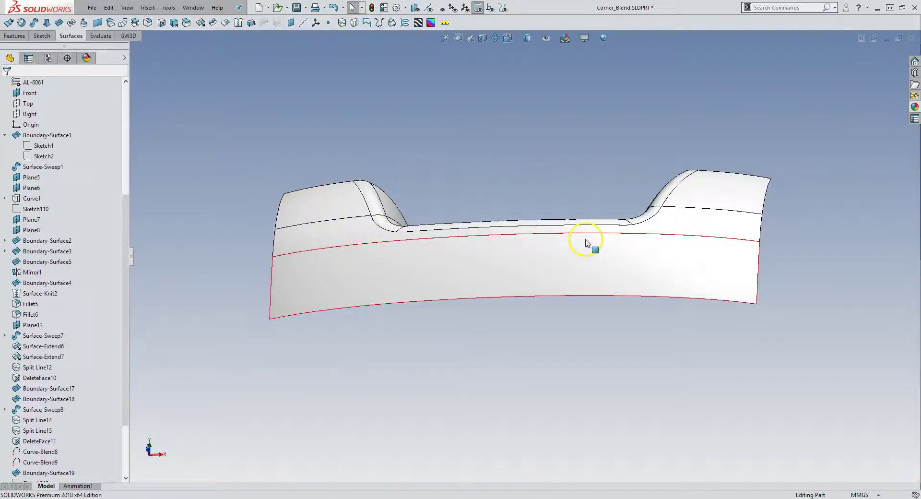
{"action": "middle_click_drag", "start_coordinate": [303, 213], "coordinate": [426, 294]}
{"action": "middle_click_drag", "start_coordinate": [390, 160], "coordinate": [445, 142]}
{"action": "key", "text": "space"}
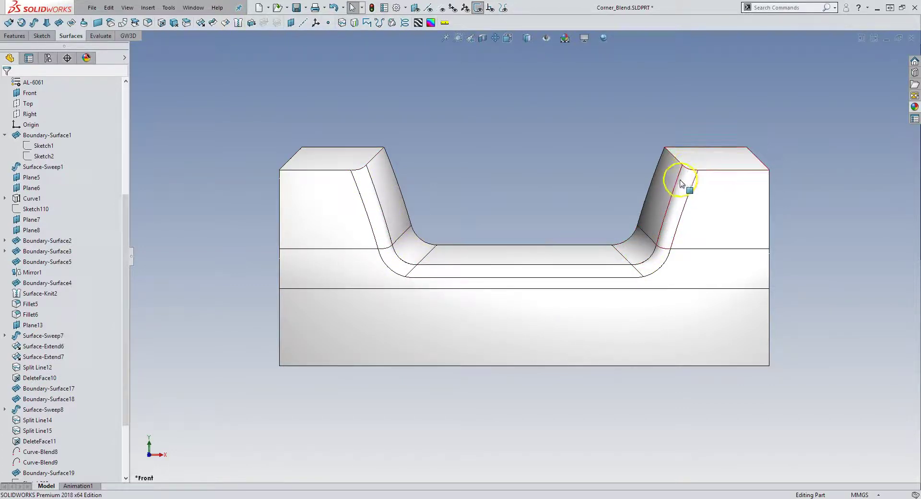
{"action": "middle_click_drag", "start_coordinate": [678, 189], "coordinate": [450, 316]}
{"action": "middle_click_drag", "start_coordinate": [481, 143], "coordinate": [542, 187]}
{"action": "key", "text": "f"}
{"action": "key", "text": "space"}
{"action": "left_click", "coordinate": [562, 222]}
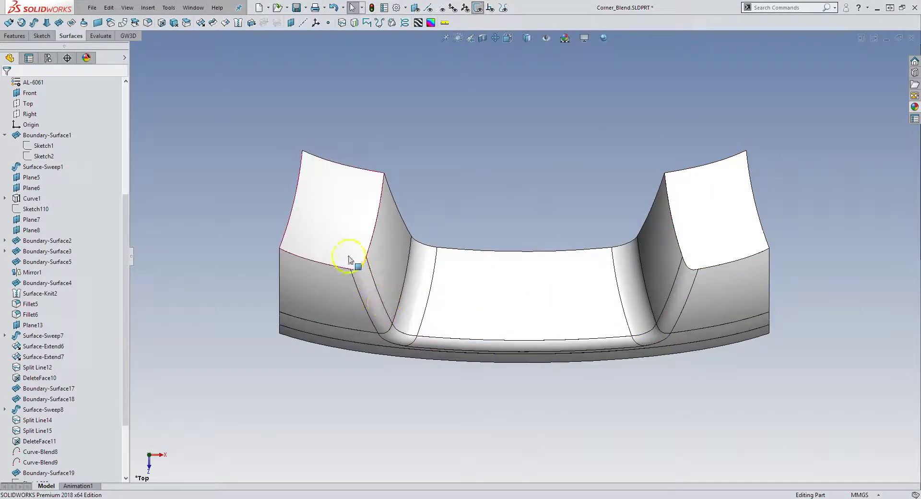
{"action": "key", "text": "space"}
{"action": "left_click", "coordinate": [494, 157]}
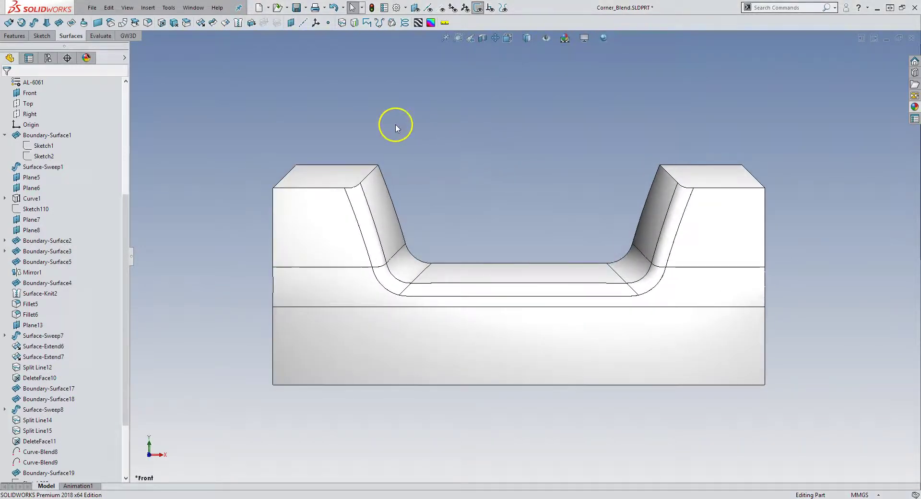
Tile the Corner_Blend and Corner_Blend_Fillet windows horizontally and compare their corner blends at a similar zoom.
{"action": "left_click", "coordinate": [187, 9]}
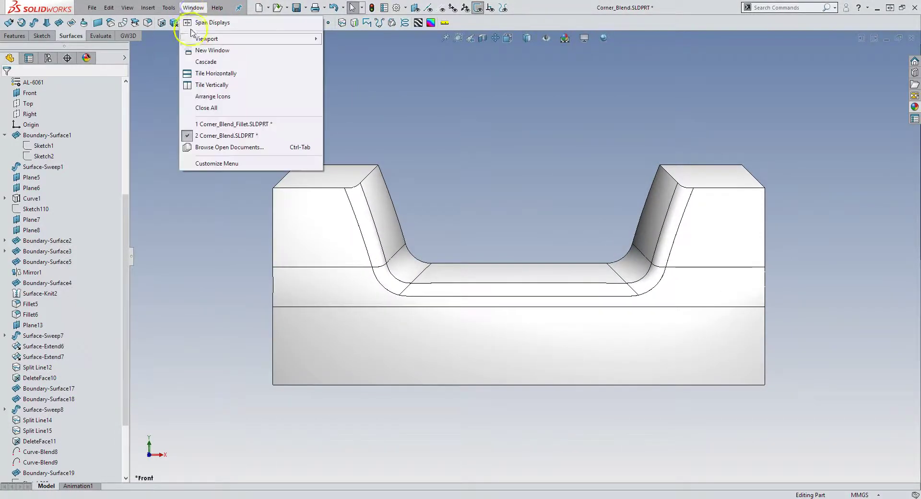
{"action": "left_click", "coordinate": [225, 73]}
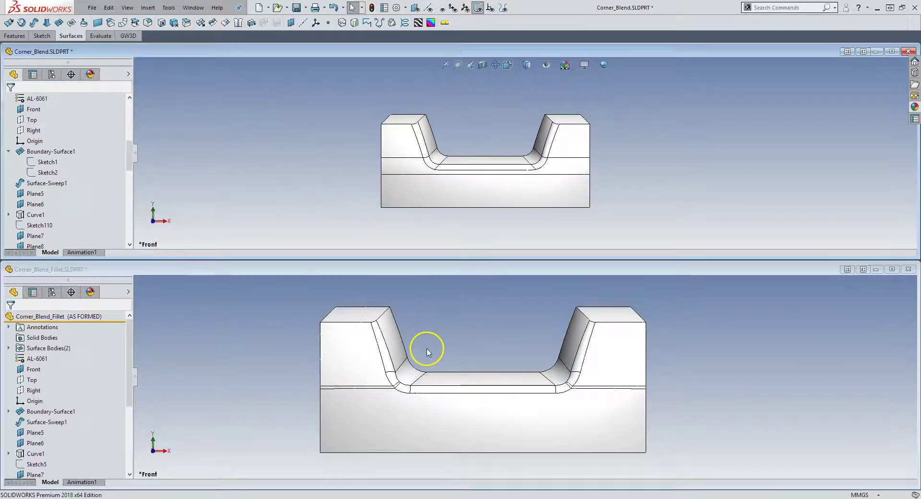
{"action": "scroll", "coordinate": [435, 357], "scroll_direction": "down", "scroll_amount": 2}
{"action": "scroll", "coordinate": [503, 139], "scroll_direction": "down", "scroll_amount": 3}
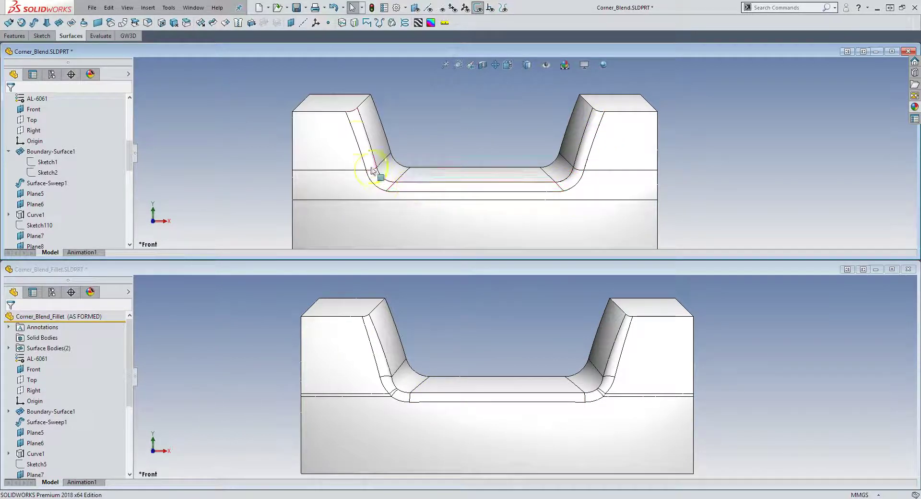
Maximize the Corner_Blend window and inspect the smoothness of both corner blends from different angles.
{"action": "left_click", "coordinate": [894, 53]}
{"action": "scroll", "coordinate": [518, 244], "scroll_direction": "up", "scroll_amount": 6}
{"action": "middle_click_drag", "start_coordinate": [514, 191], "coordinate": [479, 289]}
{"action": "scroll", "coordinate": [519, 336], "scroll_direction": "down", "scroll_amount": 4}
{"action": "scroll", "coordinate": [476, 154], "scroll_direction": "up", "scroll_amount": 3}
{"action": "middle_click_drag", "start_coordinate": [487, 130], "coordinate": [530, 139]}
{"action": "scroll", "coordinate": [526, 146], "scroll_direction": "down", "scroll_amount": 3}
{"action": "middle_click_drag", "start_coordinate": [516, 205], "coordinate": [485, 149]}
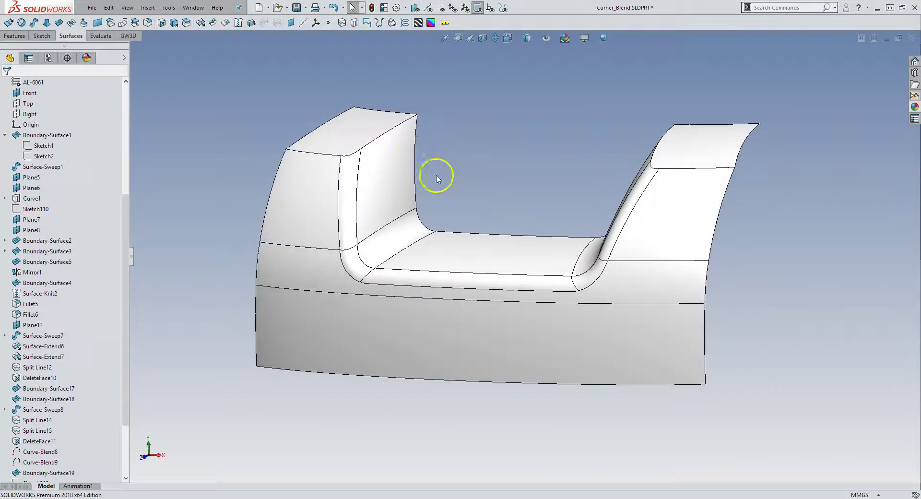
{"action": "mouse_move", "coordinate": [437, 179]}
{"action": "middle_mouse_down"}
{"action": "mouse_move", "coordinate": [465, 168]}
{"action": "mouse_move", "coordinate": [419, 185]}
{"action": "mouse_move", "coordinate": [322, 188]}
{"action": "mouse_move", "coordinate": [357, 200]}
{"action": "mouse_move", "coordinate": [431, 185]}
{"action": "middle_mouse_up"}
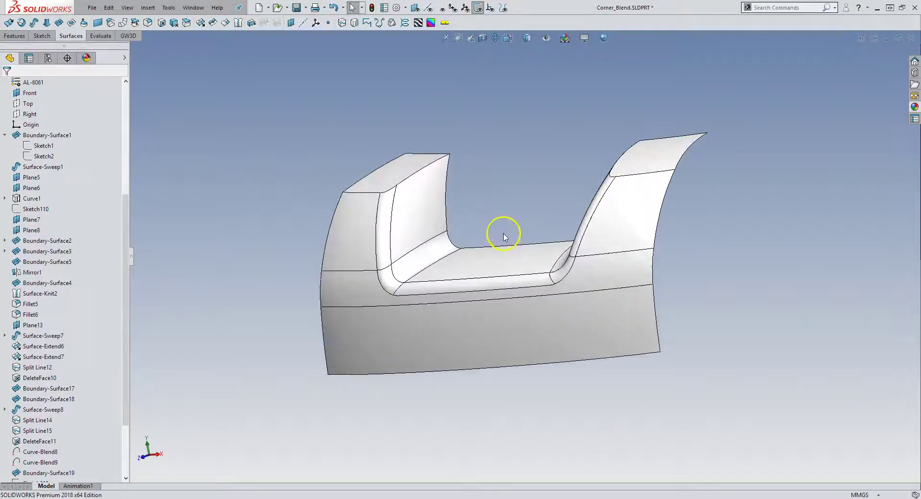
{"action": "middle_click_drag", "start_coordinate": [502, 232], "coordinate": [560, 227]}
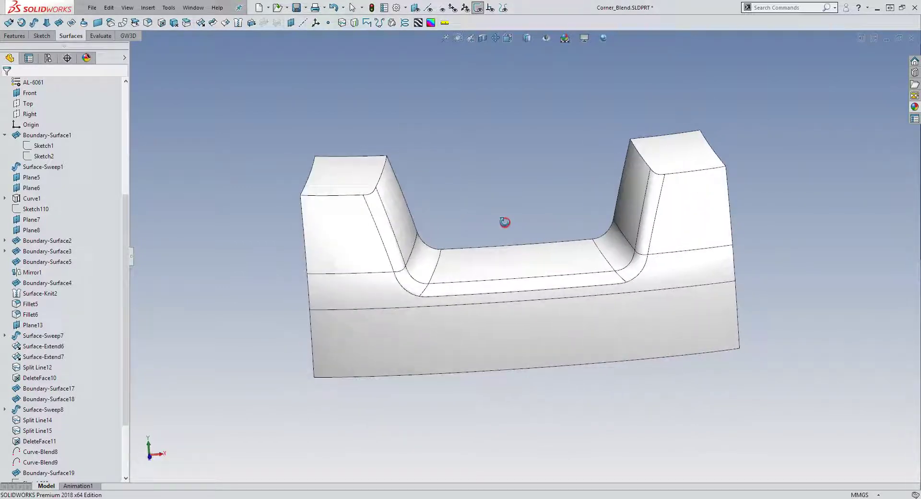